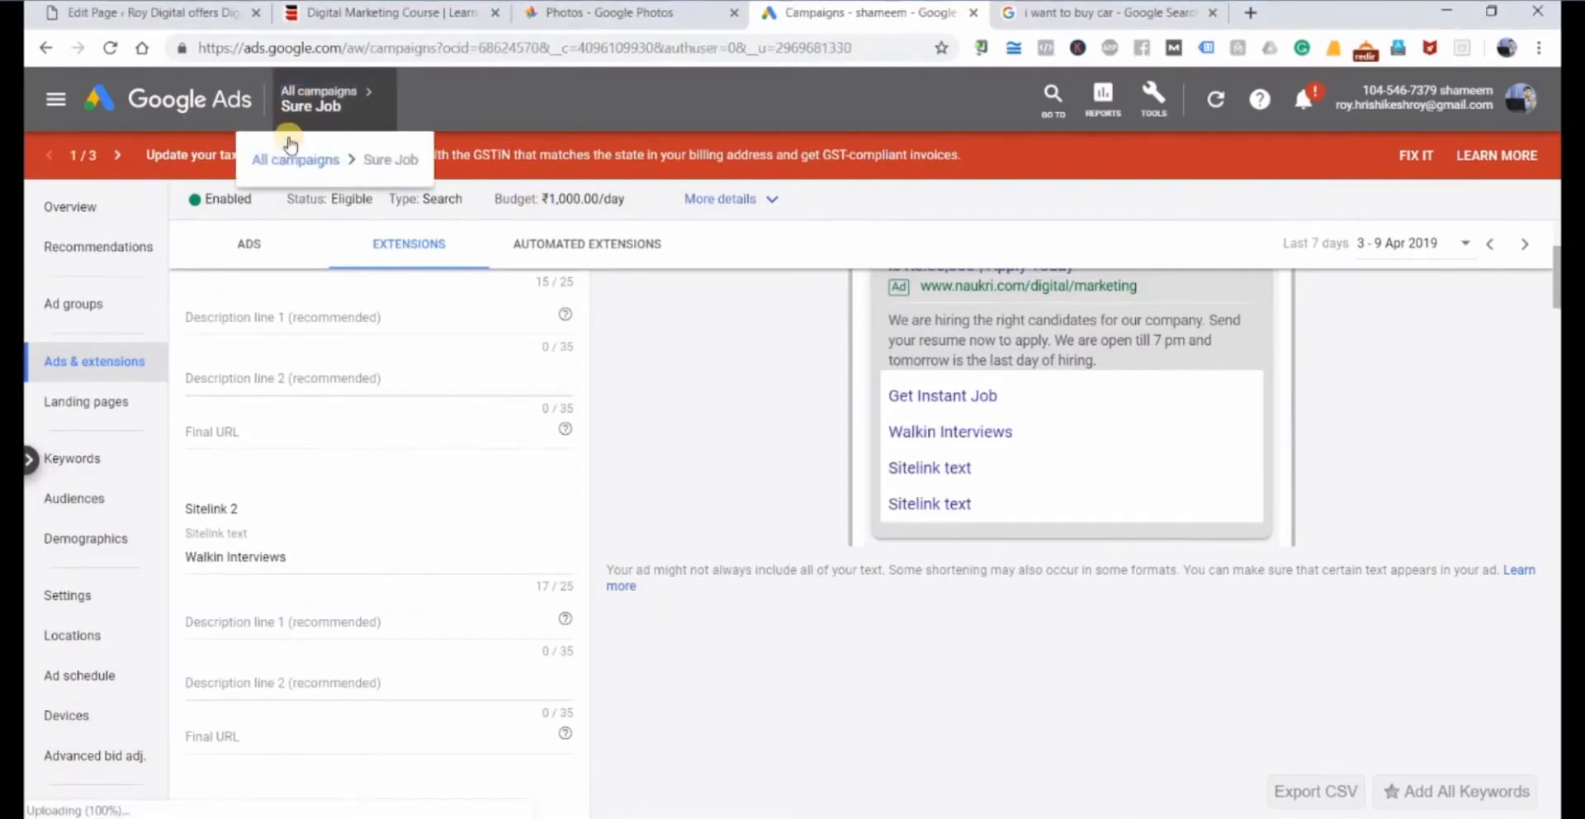
Return to the list of all campaigns, and open amazon.in in the car search tab to view Today's Deals.
{"action": "left_click", "coordinate": [304, 158]}
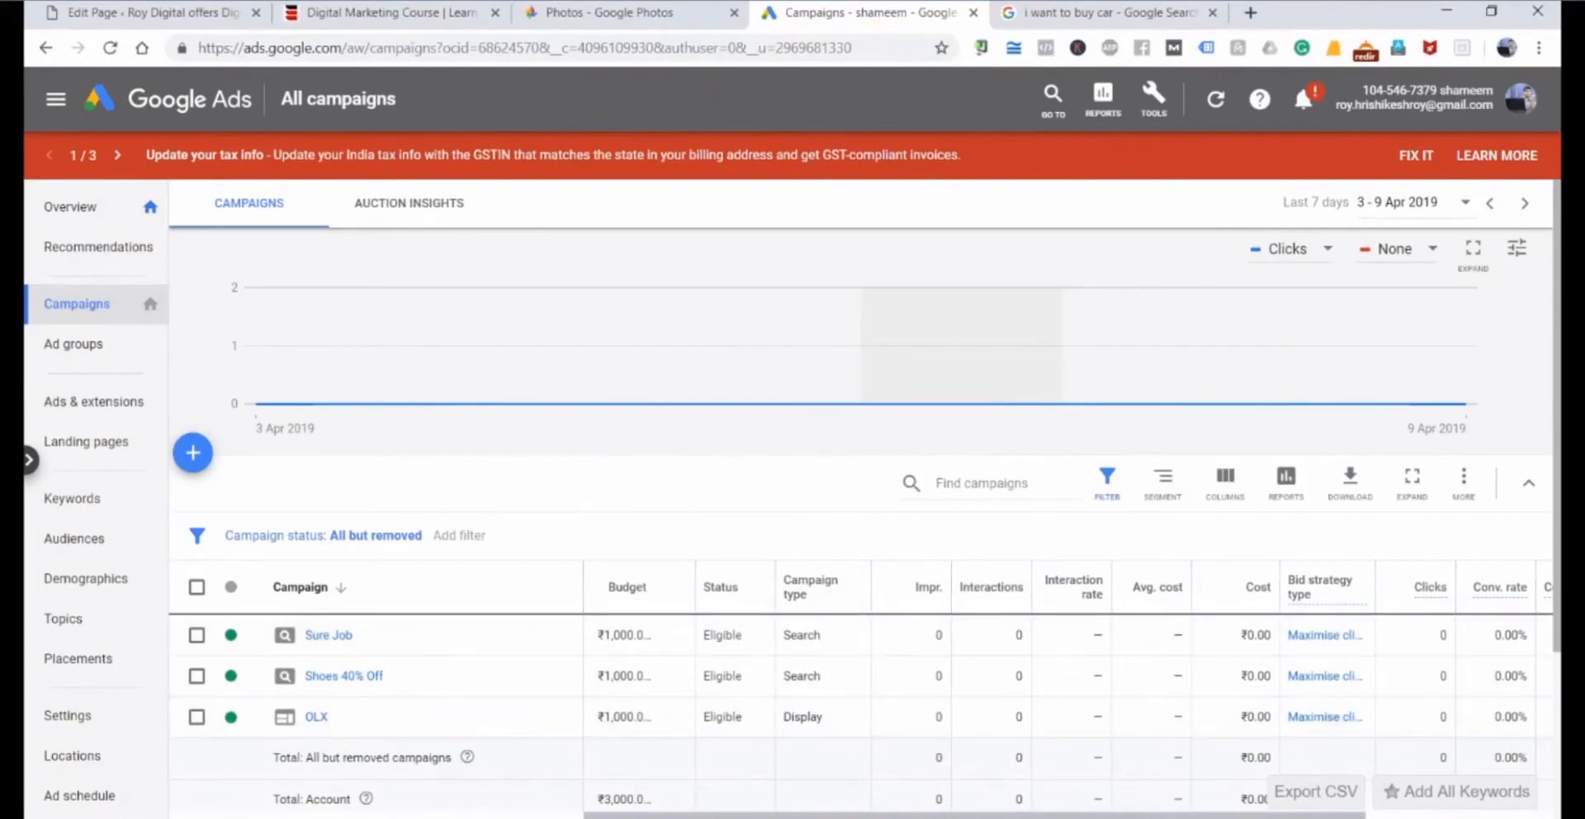
{"action": "left_click", "coordinate": [1019, 12]}
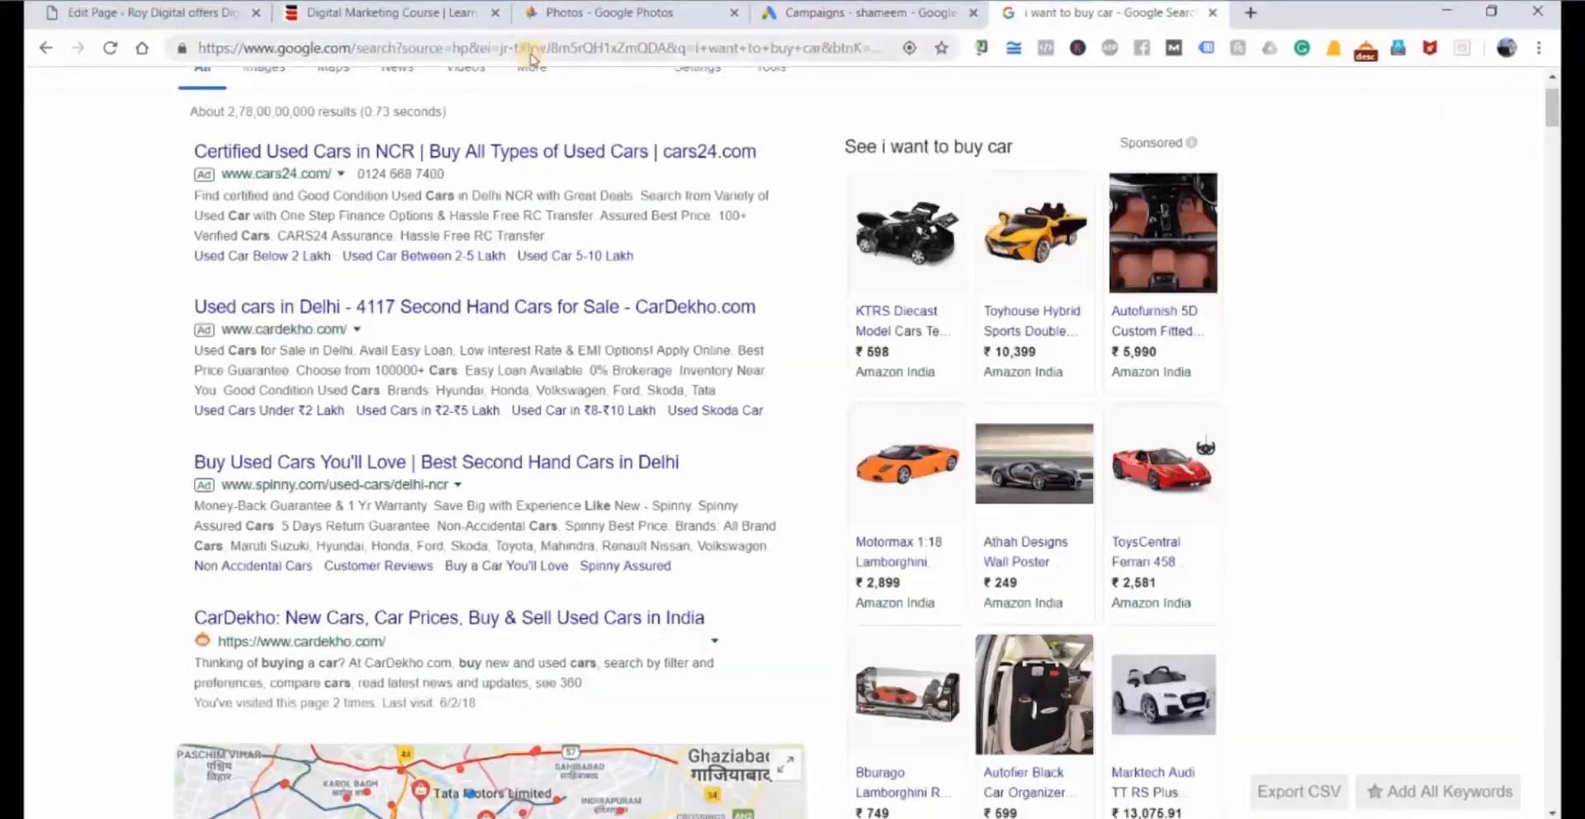
{"action": "left_click", "coordinate": [531, 48]}
{"action": "type", "text": "amazon.in"}
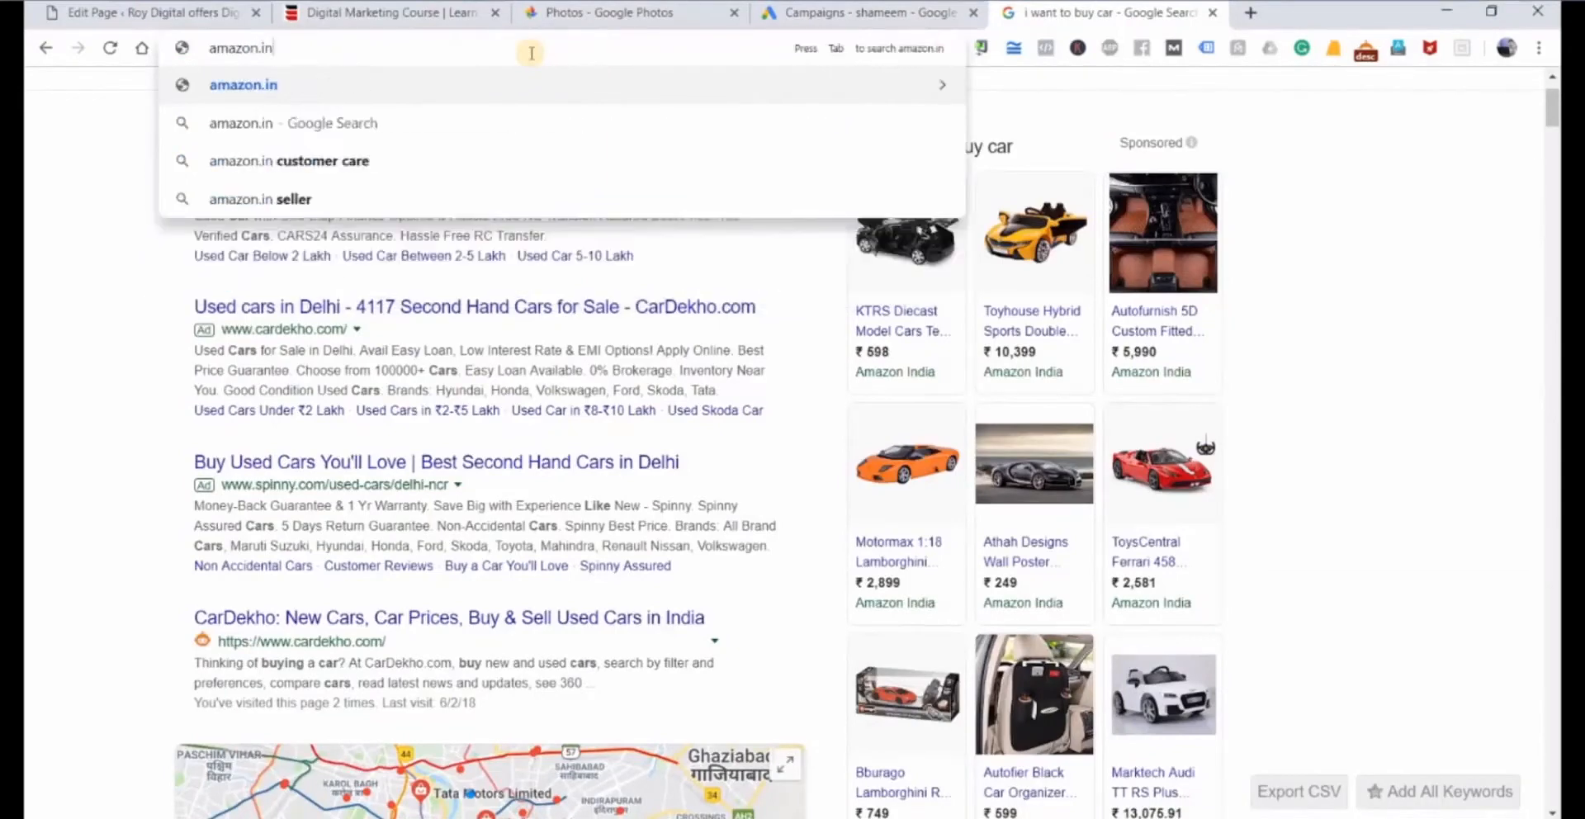
{"action": "key", "text": "Return"}
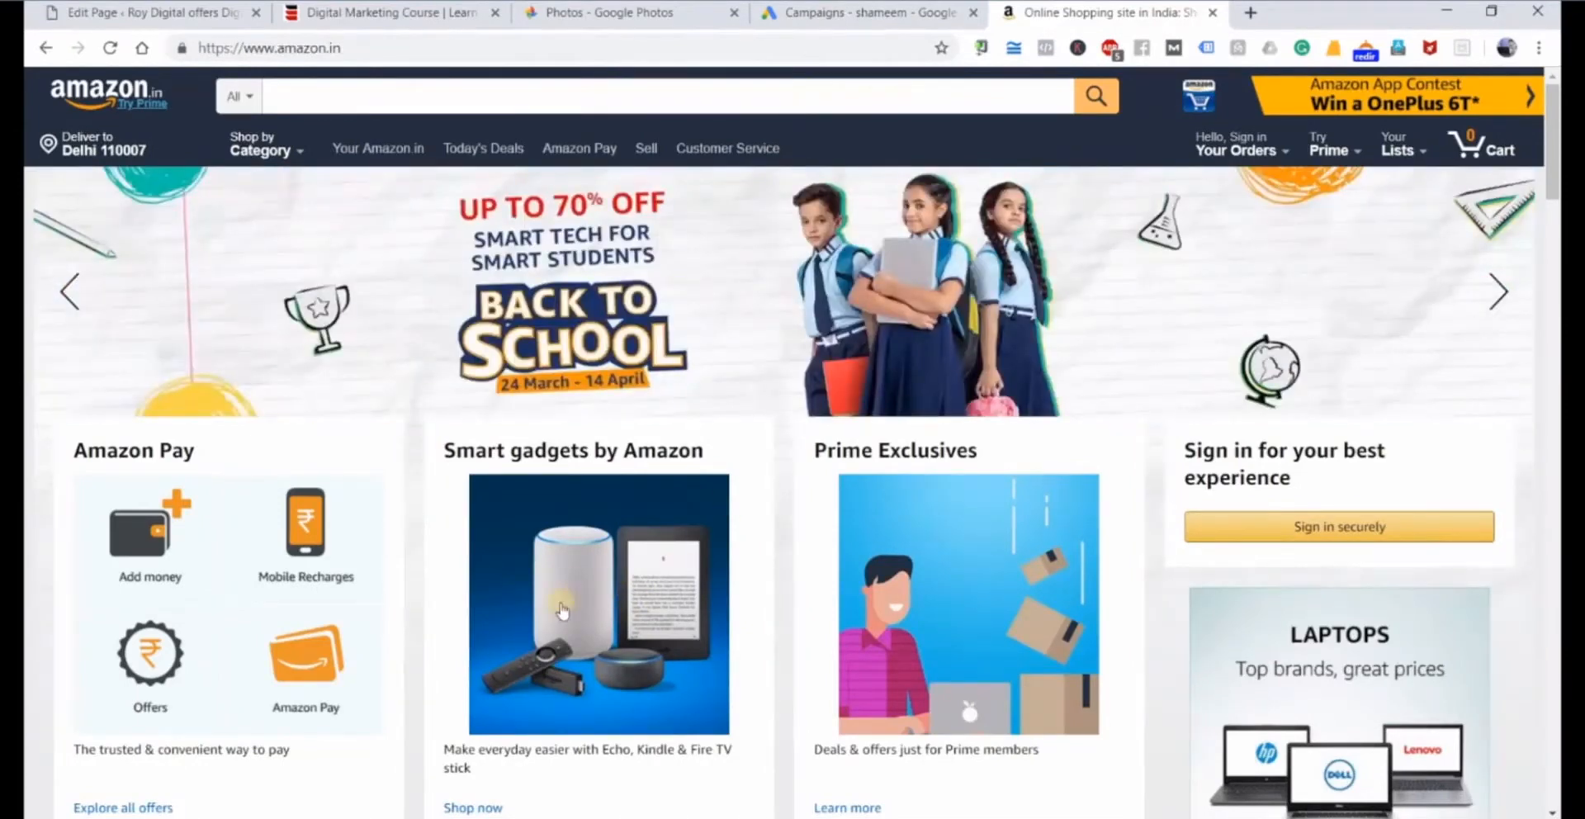
{"action": "scroll", "coordinate": [561, 611], "scroll_direction": "down", "scroll_amount": 1}
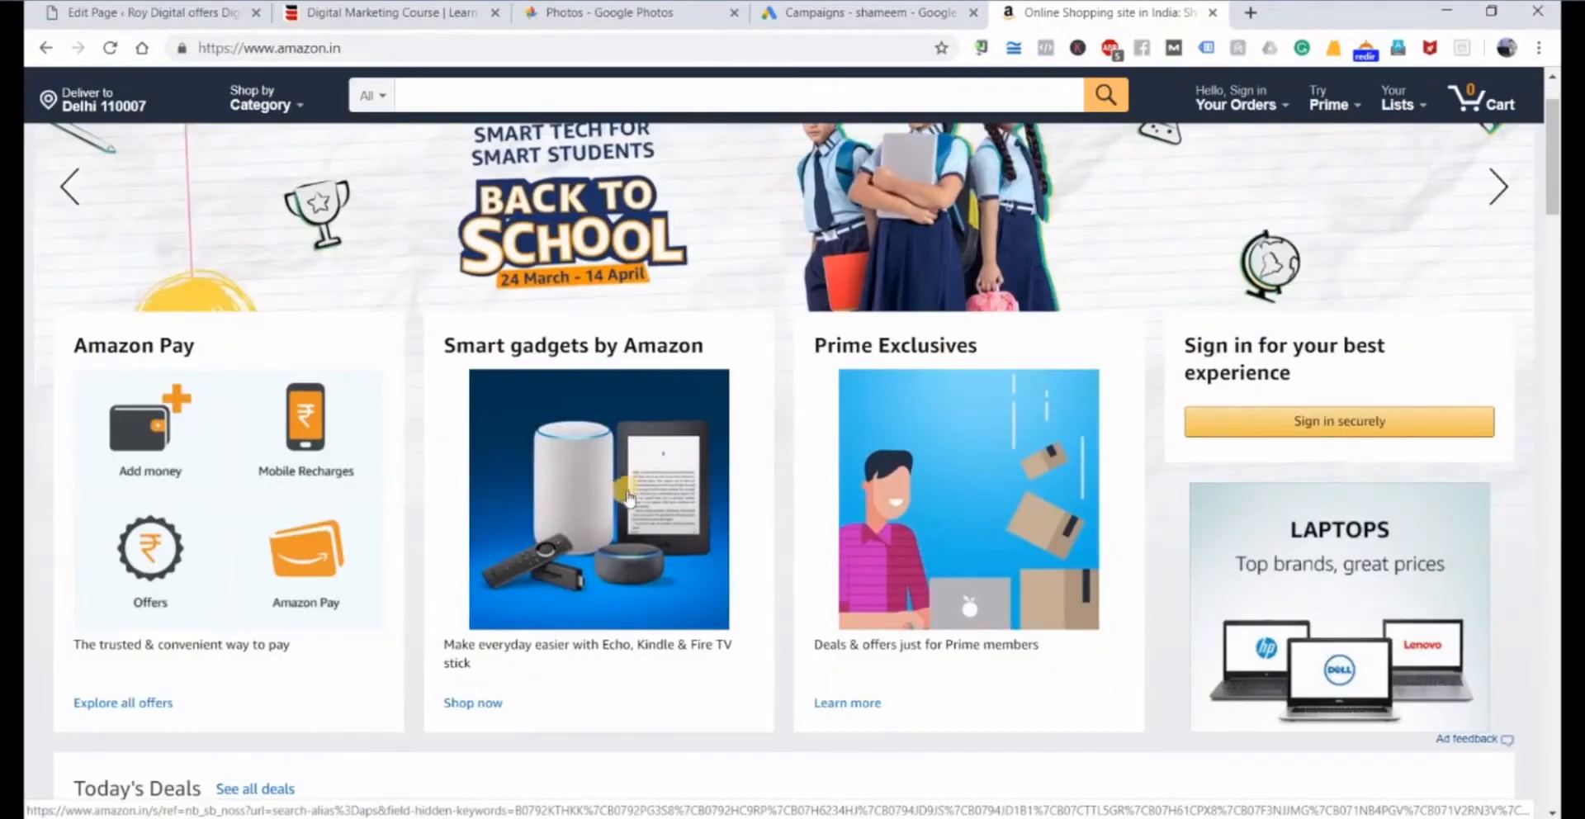
{"action": "scroll", "coordinate": [1238, 423], "scroll_direction": "down", "scroll_amount": 1}
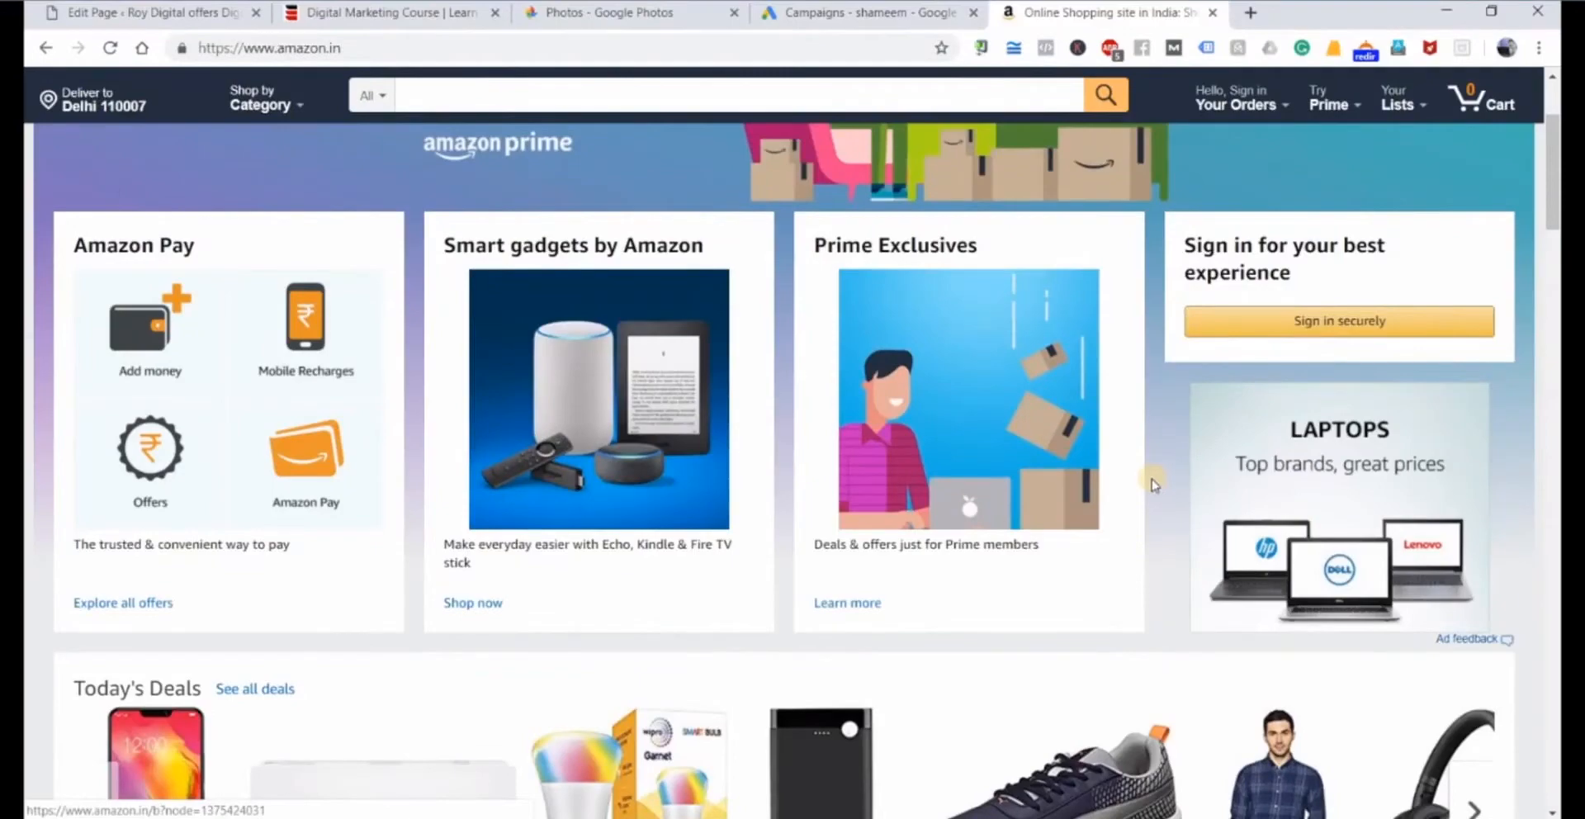
{"action": "scroll", "coordinate": [1153, 483], "scroll_direction": "down", "scroll_amount": 2}
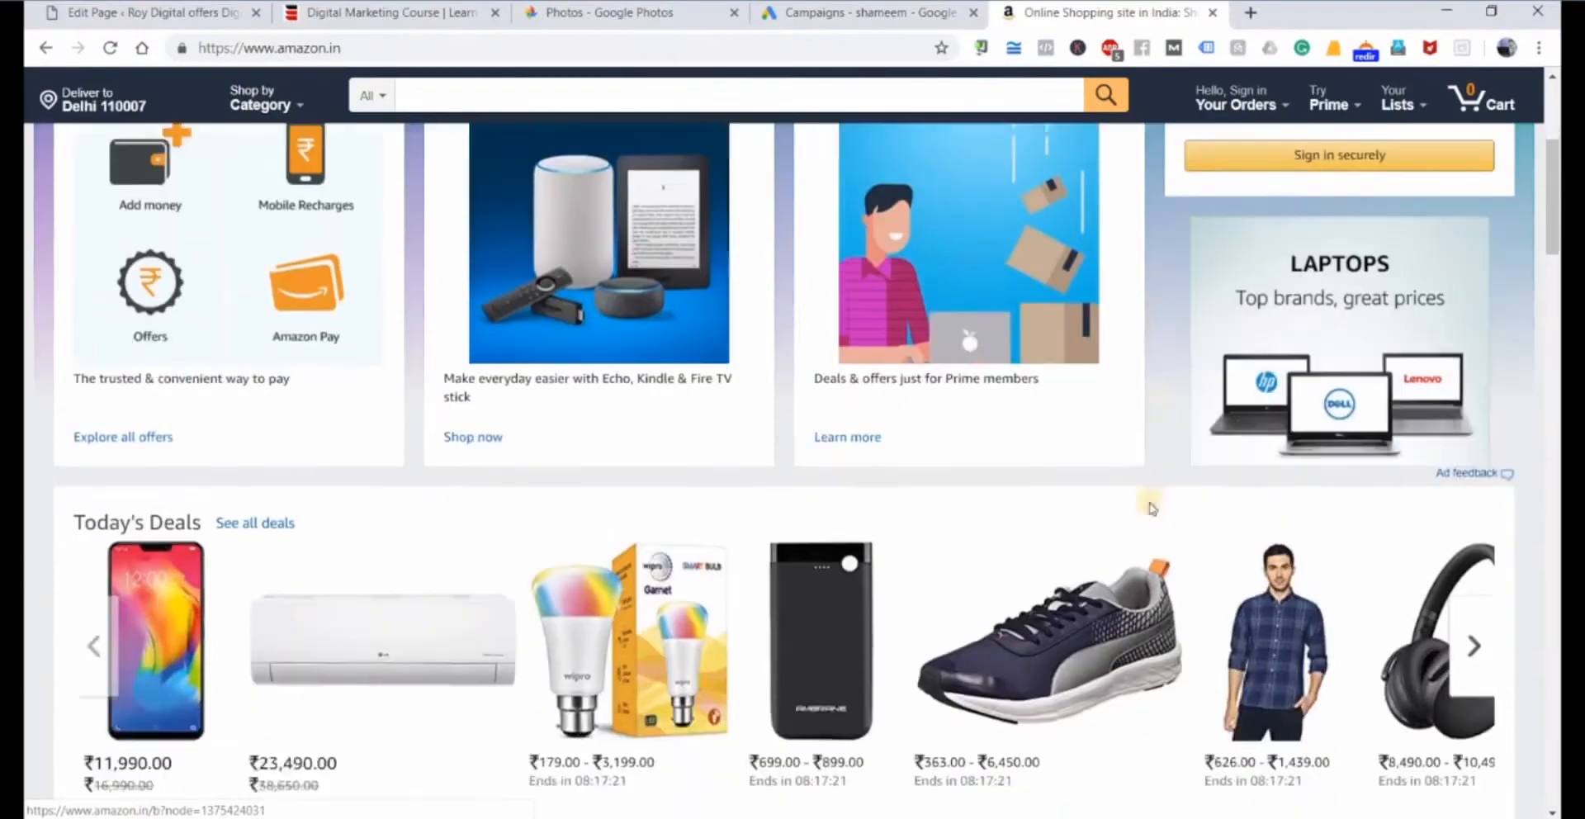
{"action": "scroll", "coordinate": [1231, 519], "scroll_direction": "down", "scroll_amount": 1}
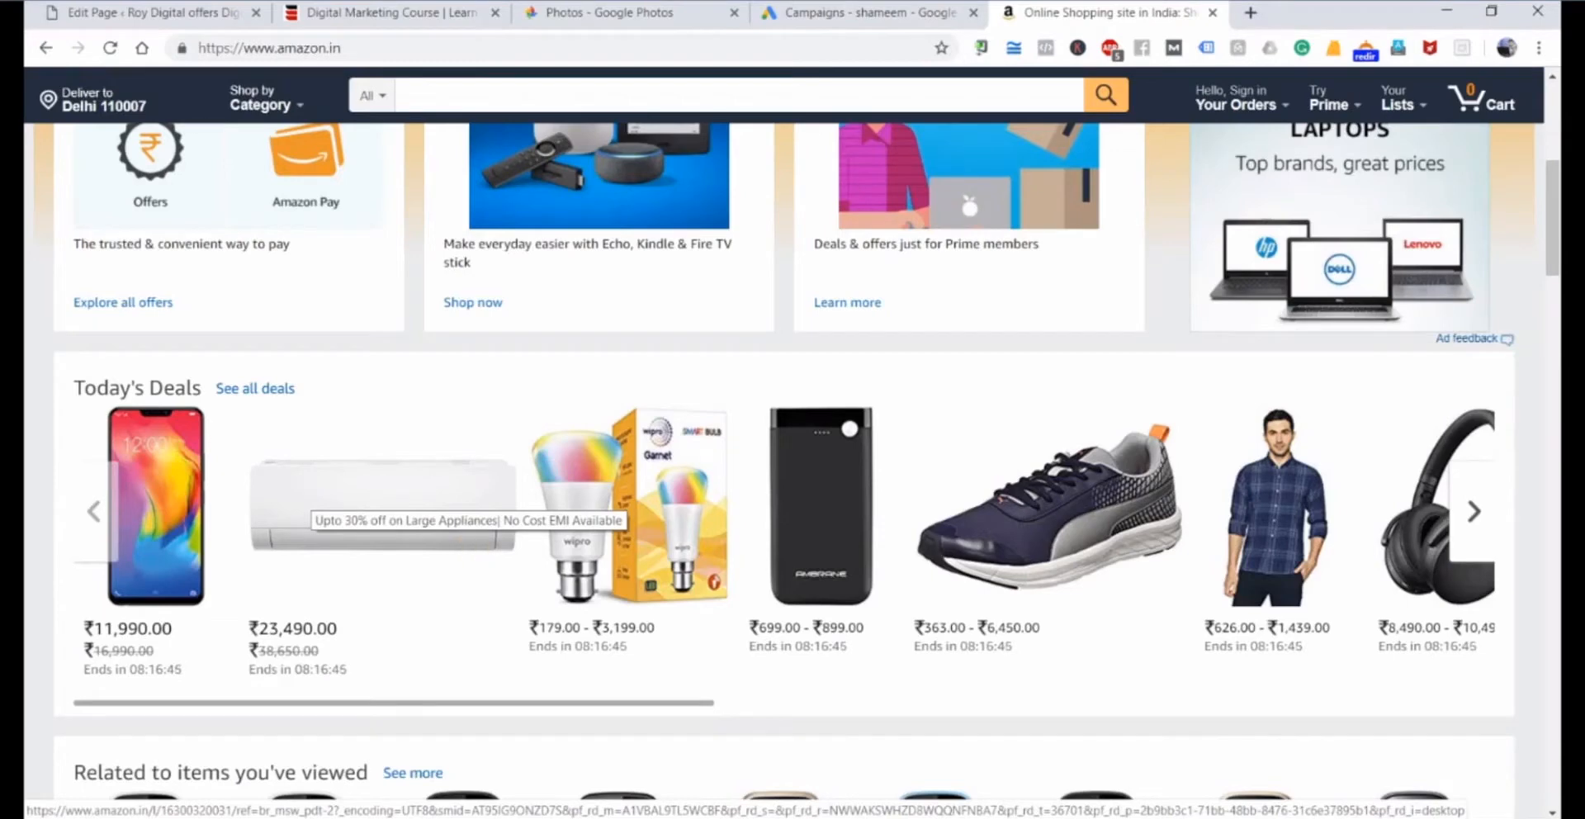
Search Google for "i want to buy black shoes" in a new tab and examine the sponsored shoe ads.
{"action": "left_click", "coordinate": [1254, 14]}
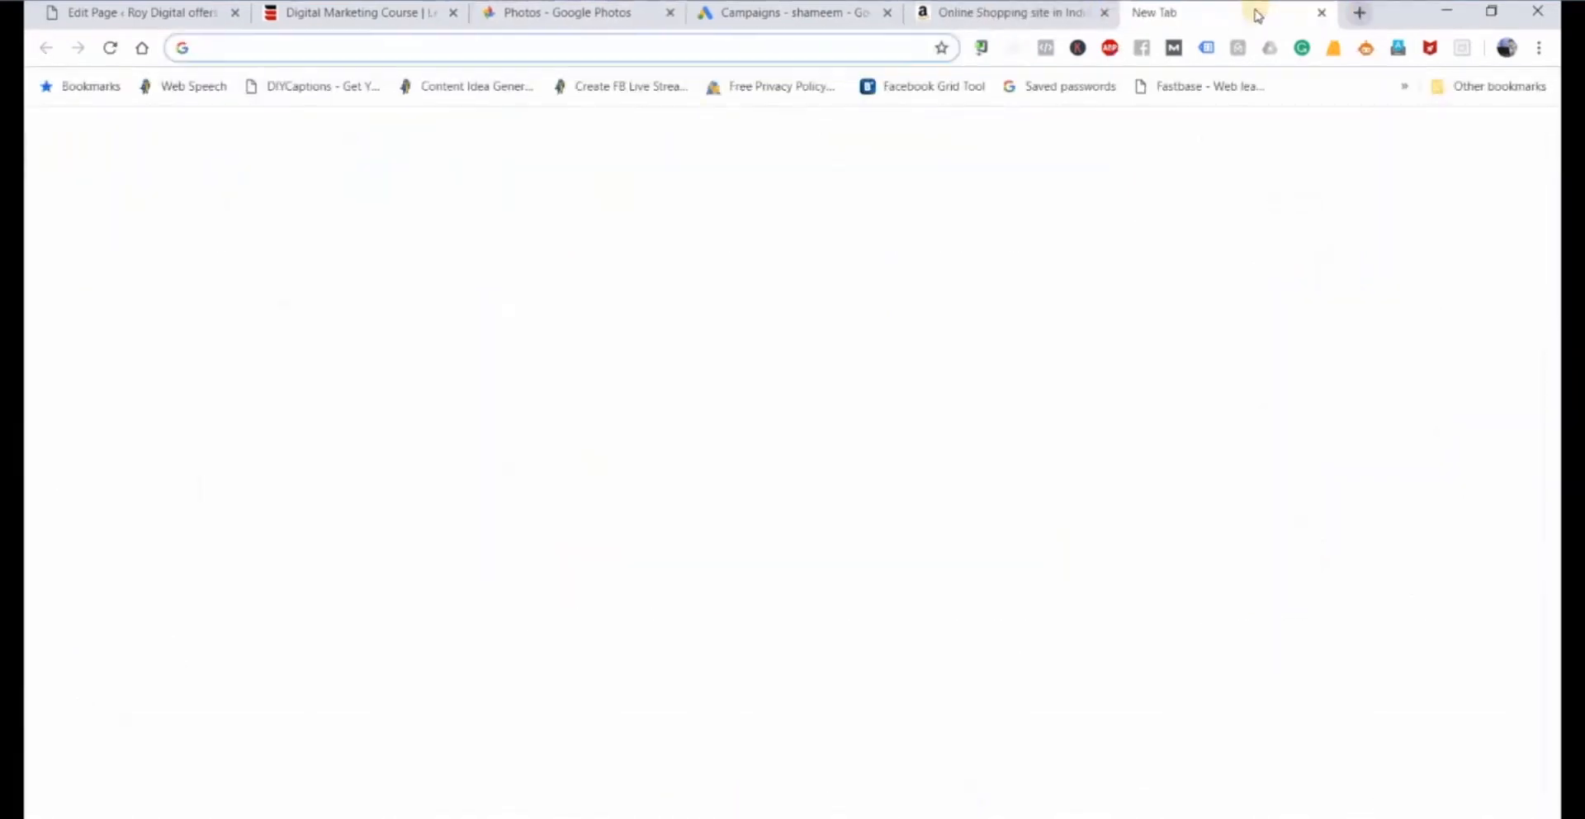
{"action": "type", "text": "i want to b"}
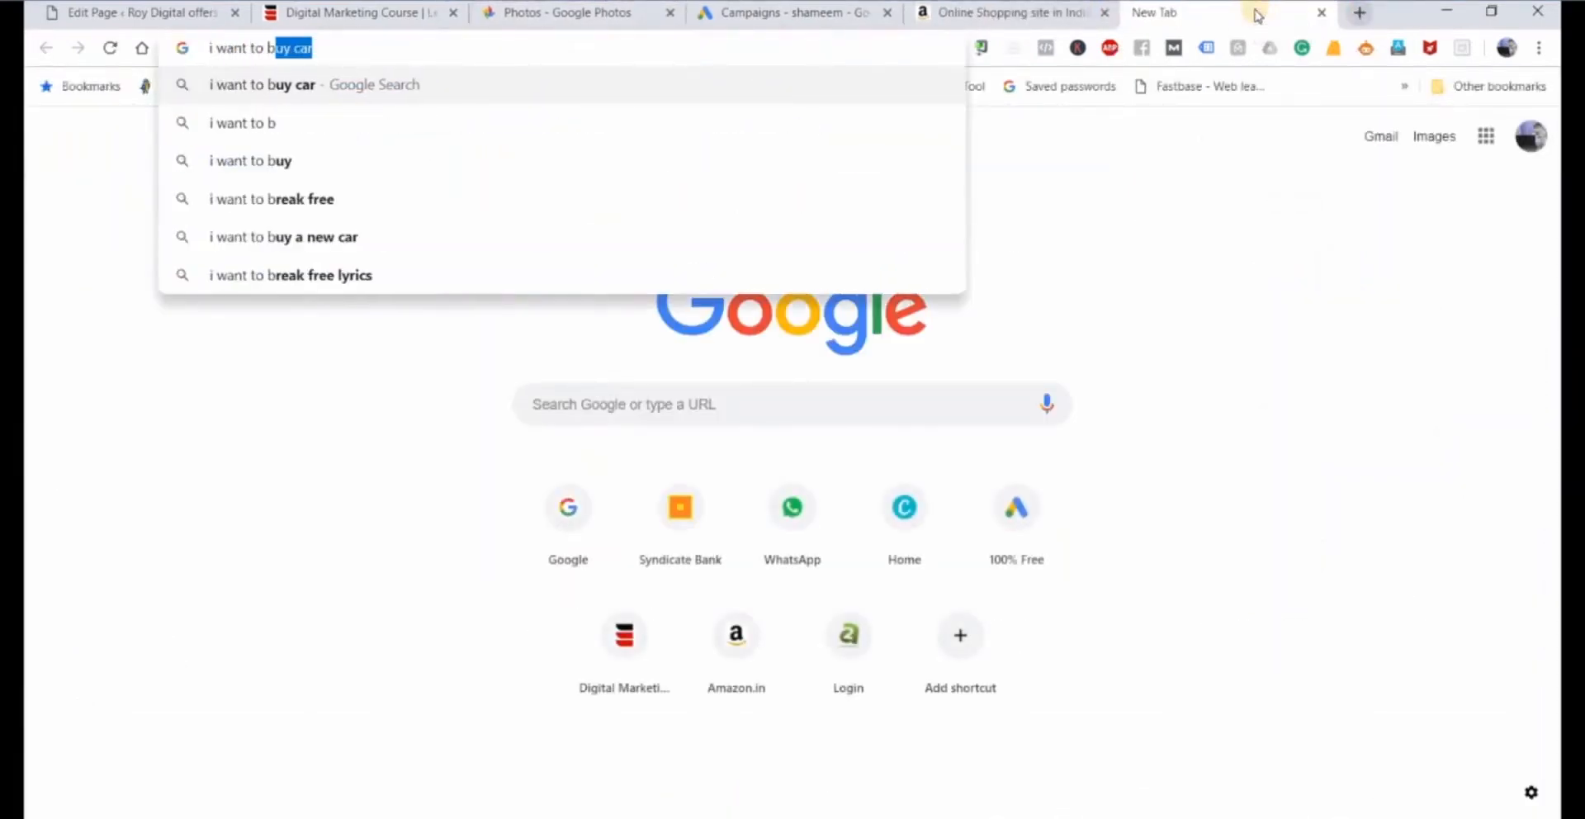
{"action": "type", "text": "u"}
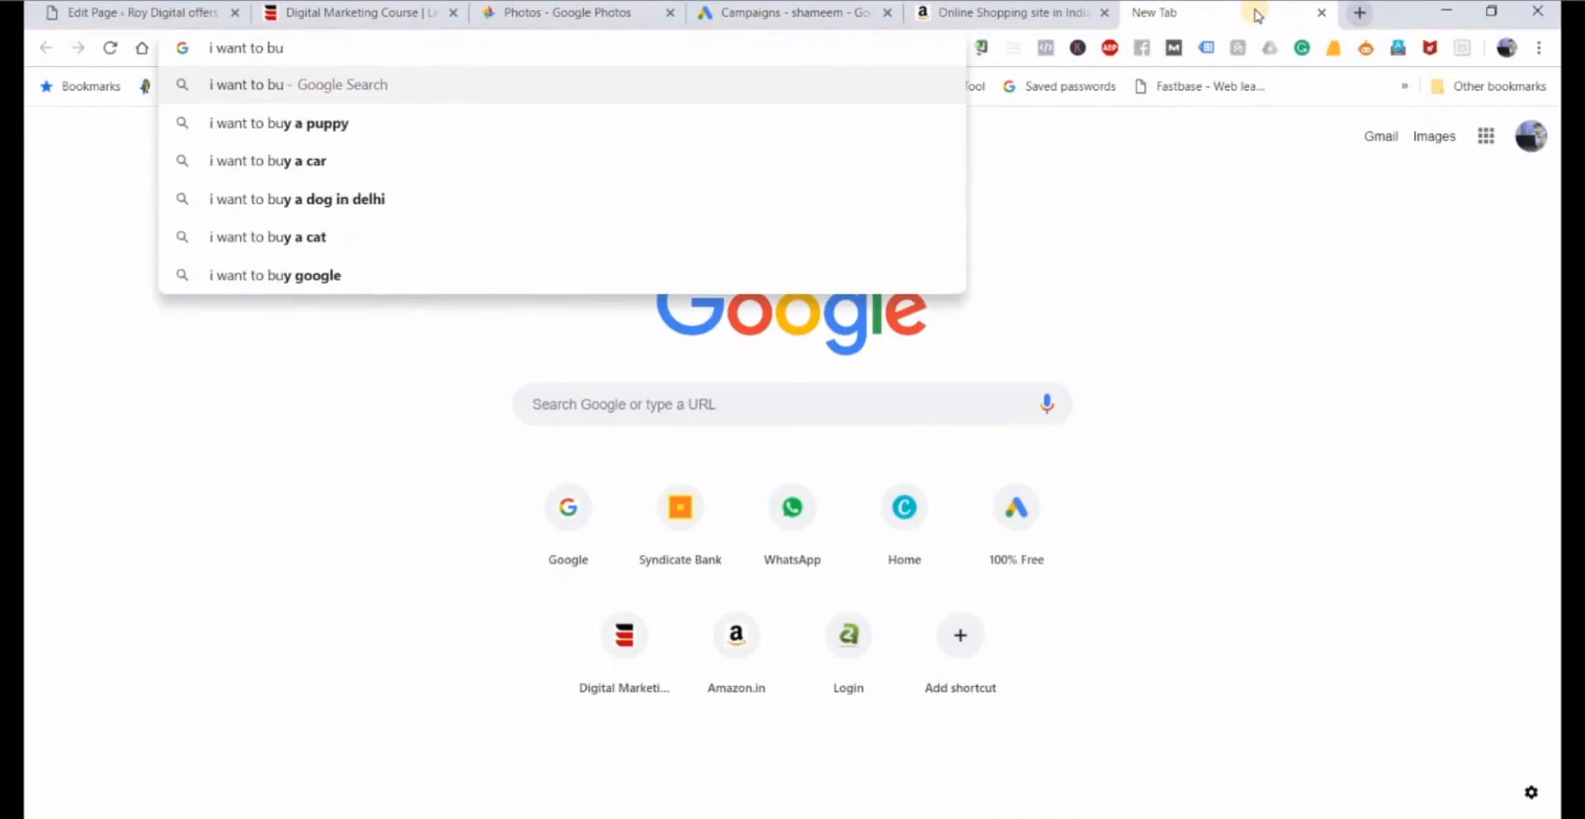
{"action": "type", "text": "y black shoes"}
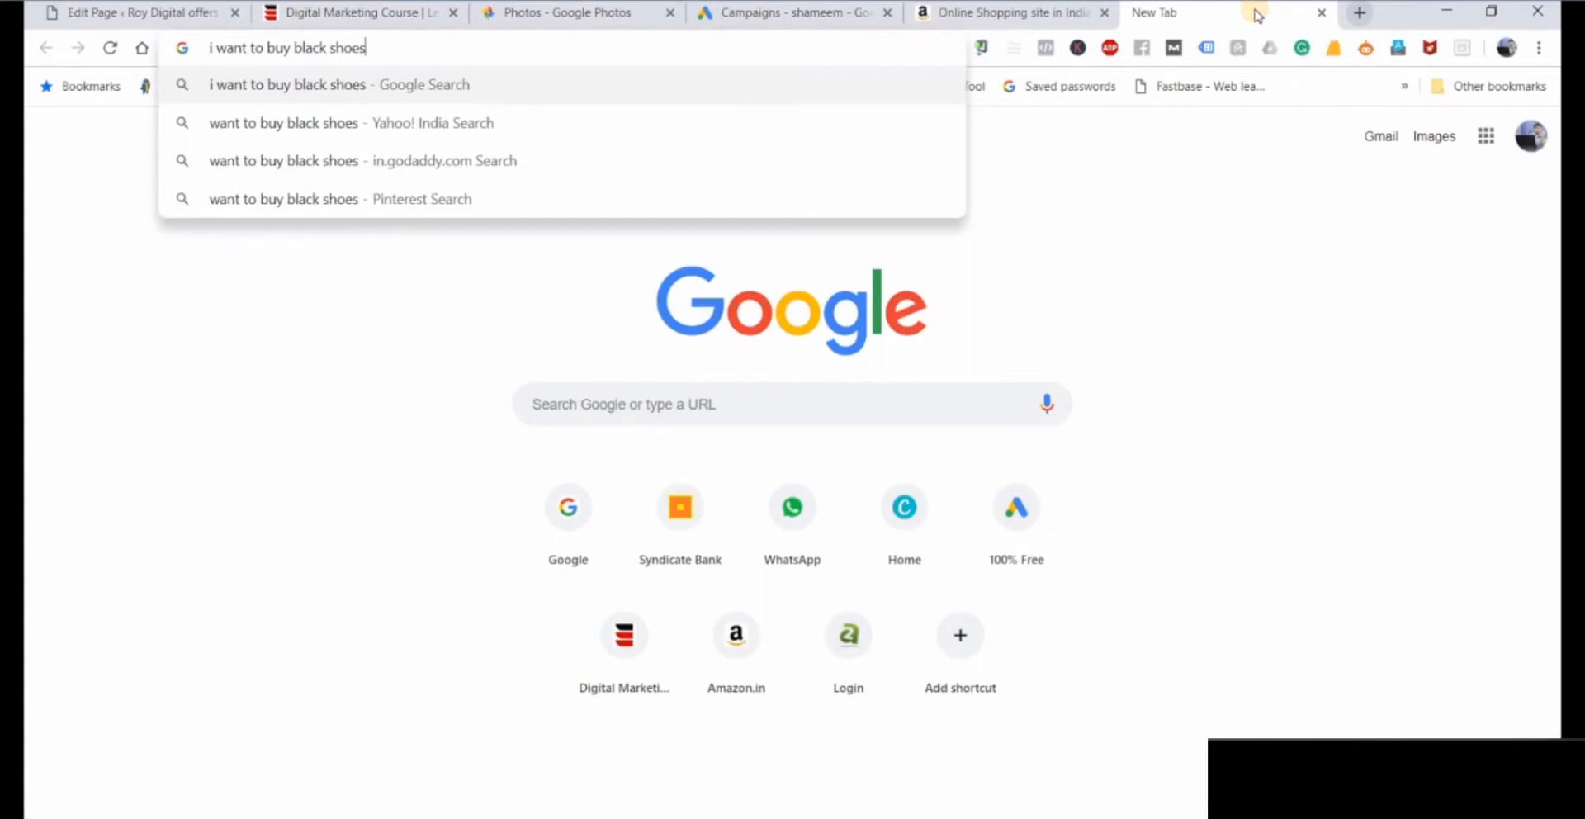
{"action": "key", "text": "Return"}
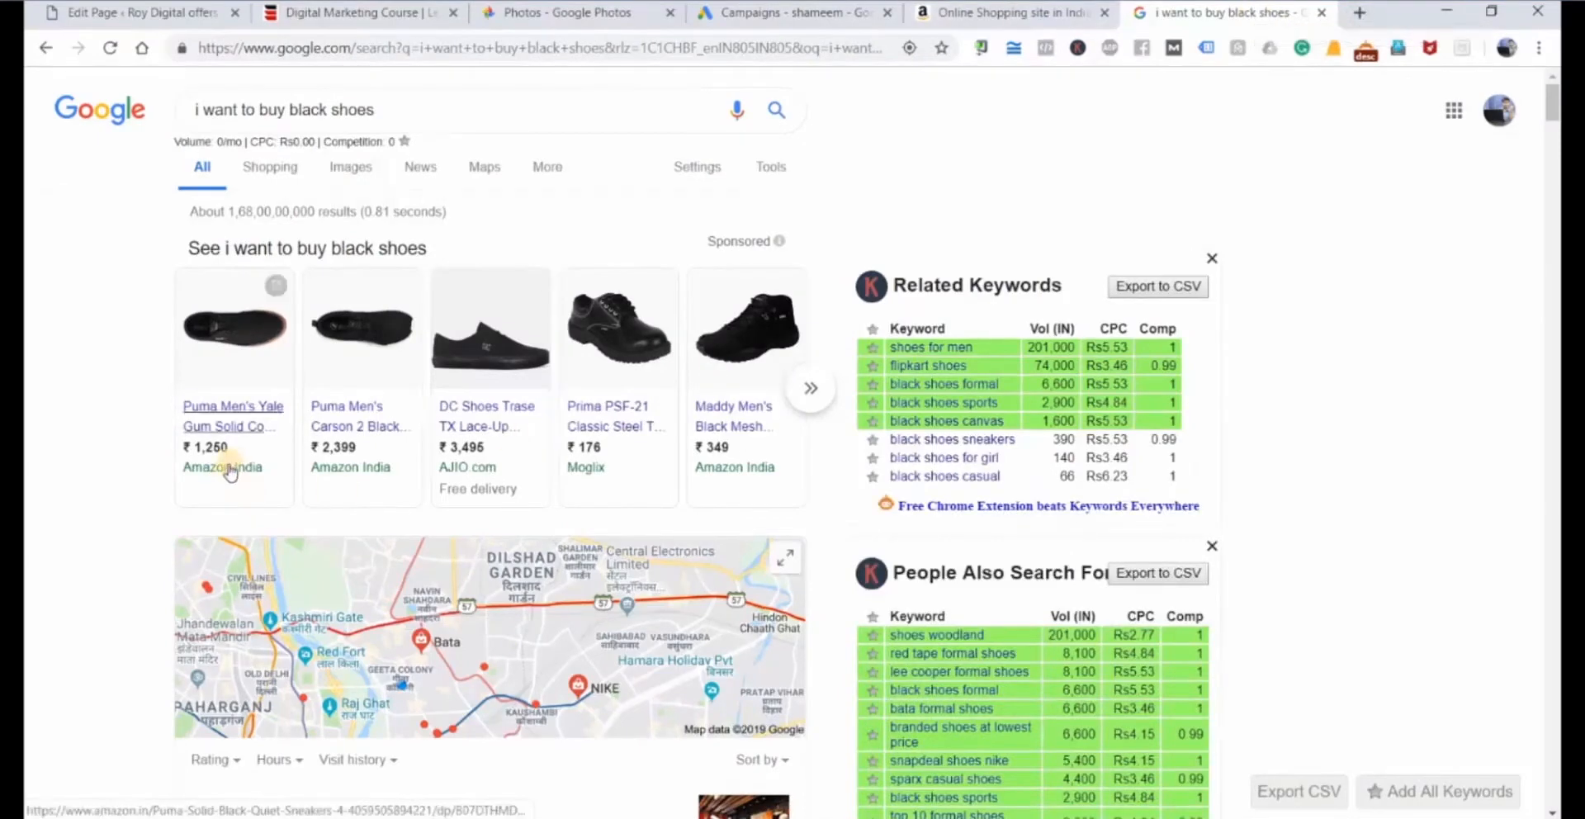
{"action": "mouse_move", "coordinate": [230, 472]}
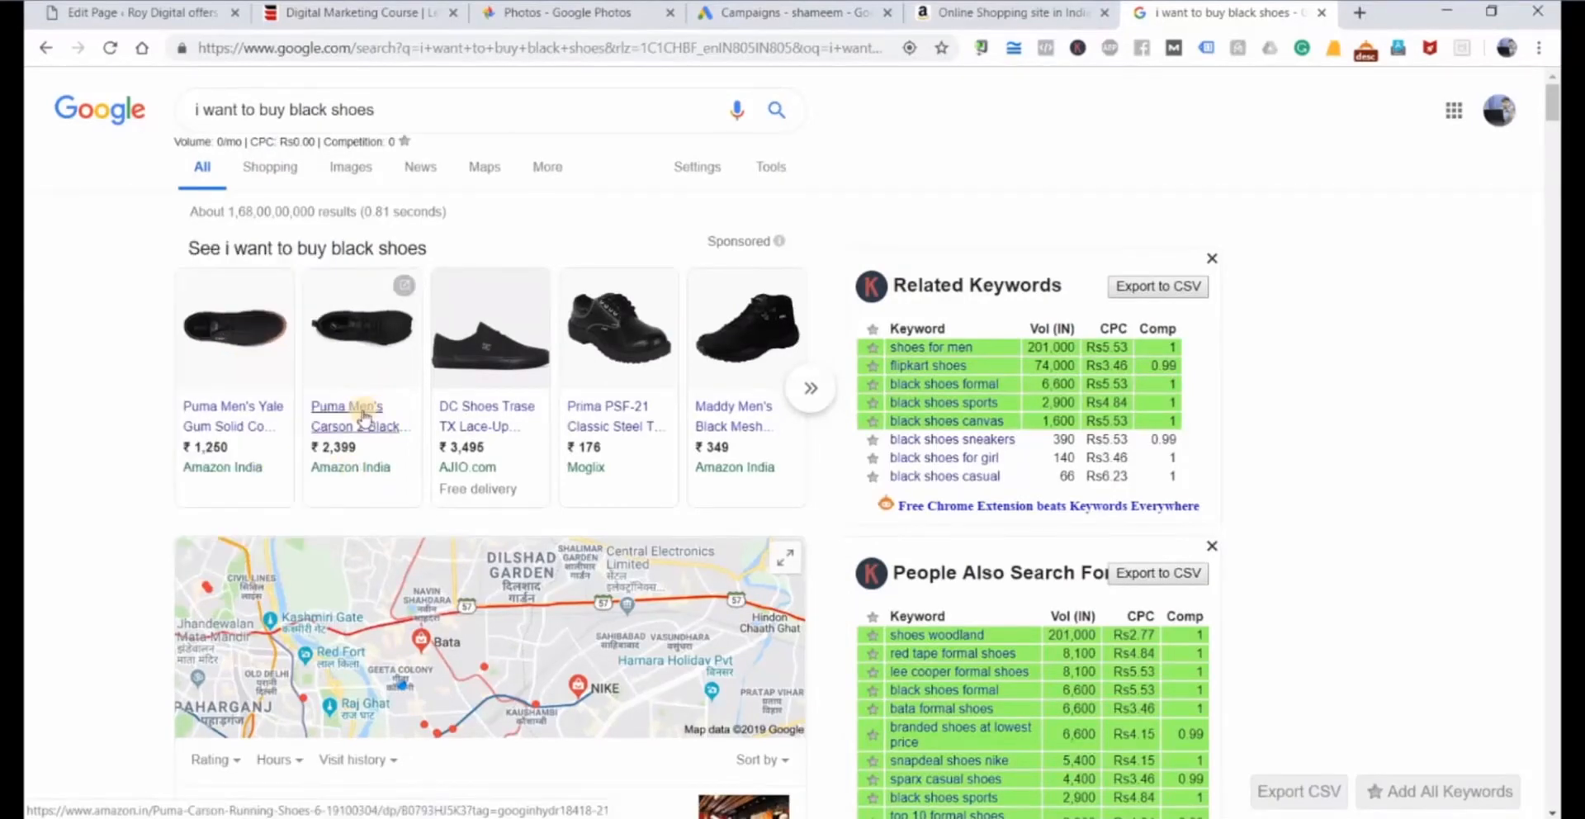
{"action": "mouse_move", "coordinate": [364, 415]}
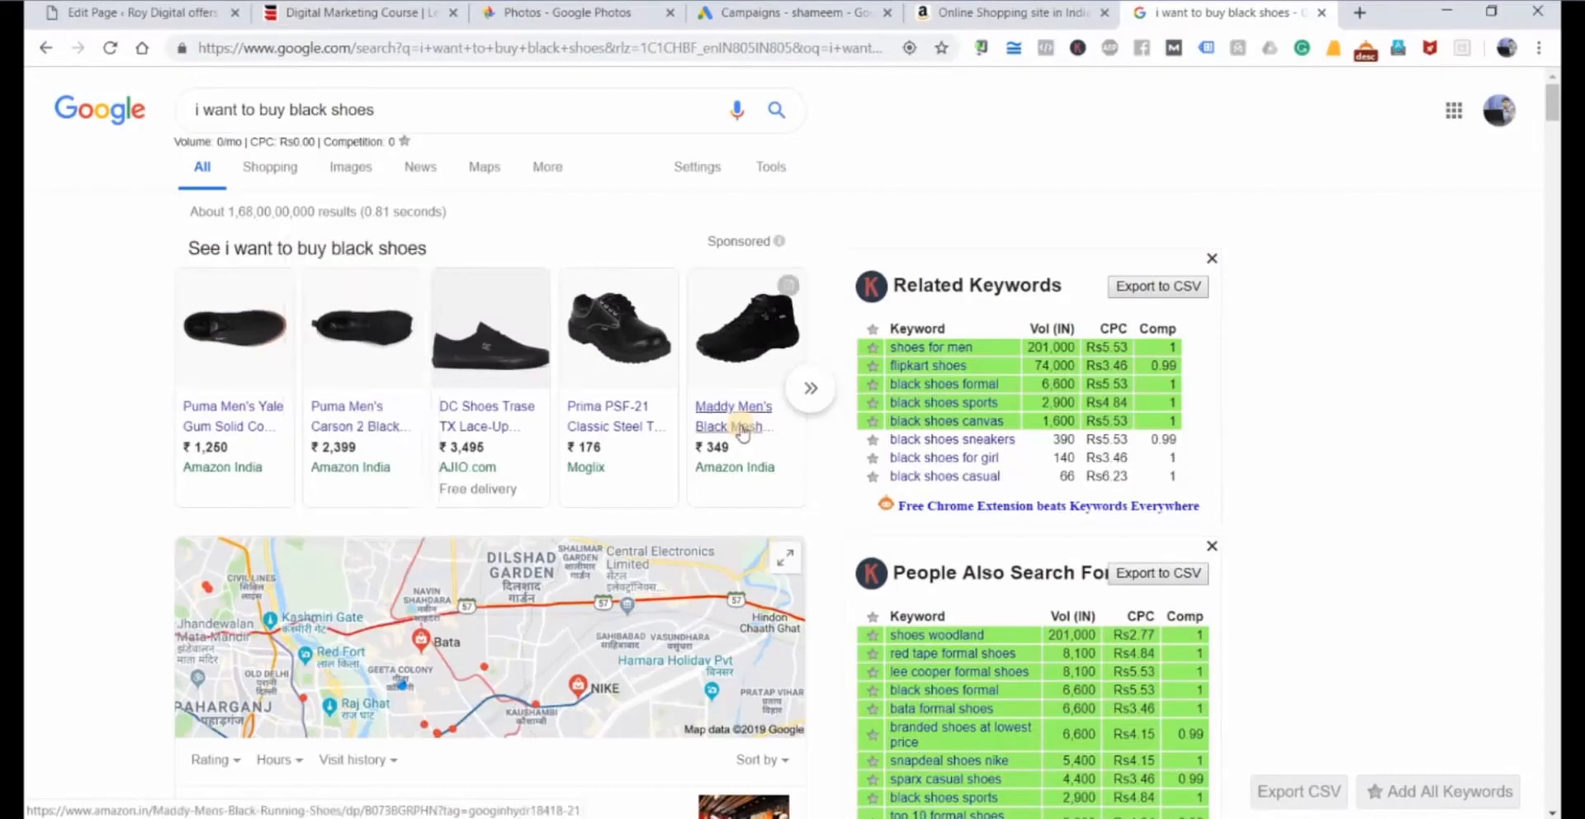
{"action": "mouse_move", "coordinate": [743, 430]}
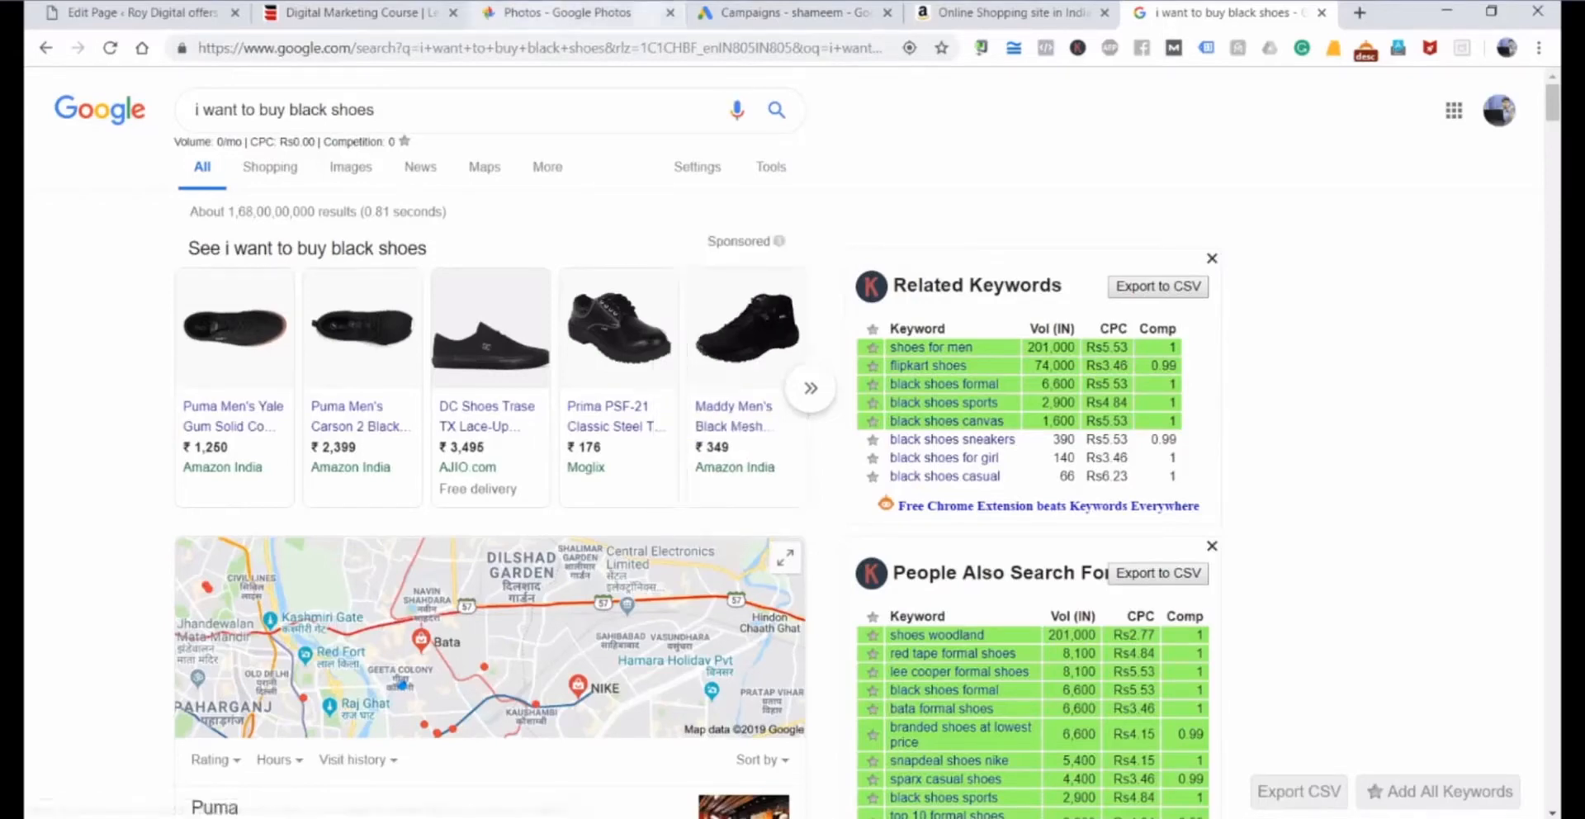
Switch back to Google Ads and start a new campaign with Sales as its goal.
{"action": "left_click", "coordinate": [788, 13]}
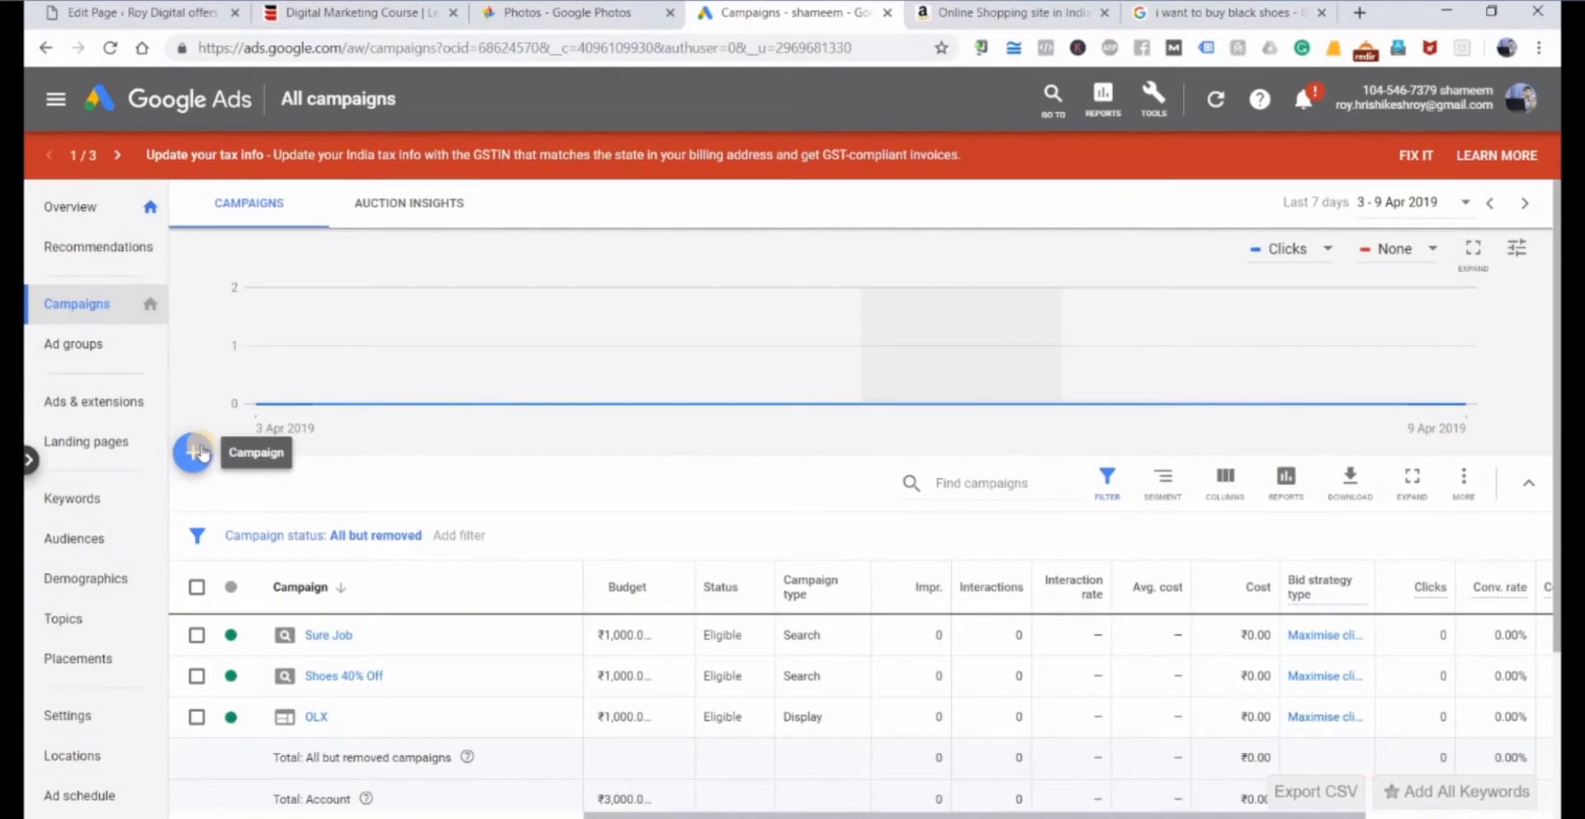
{"action": "left_click", "coordinate": [198, 452]}
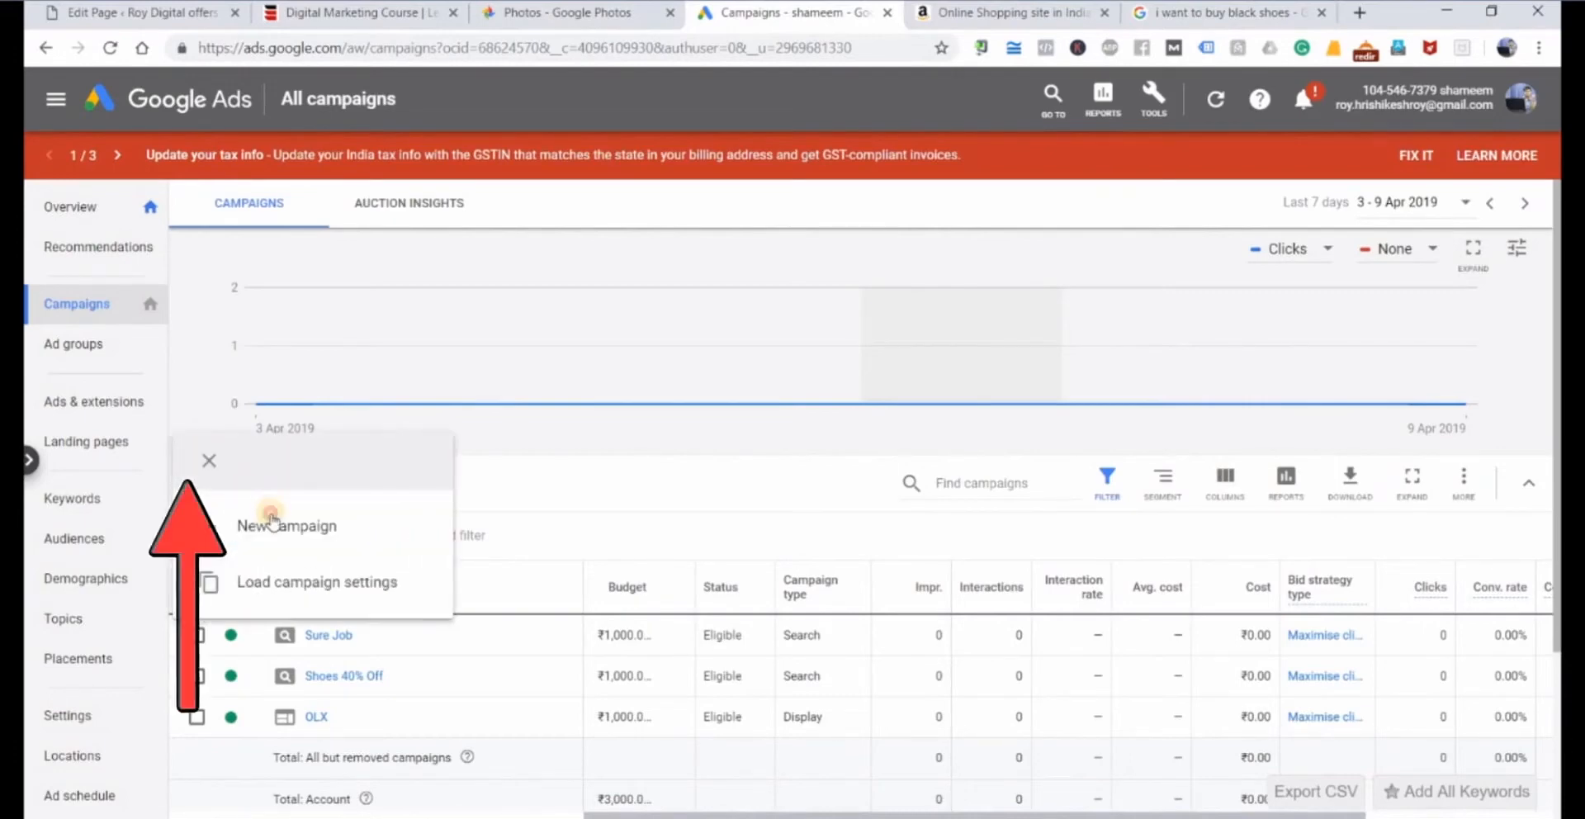
{"action": "left_click", "coordinate": [272, 522]}
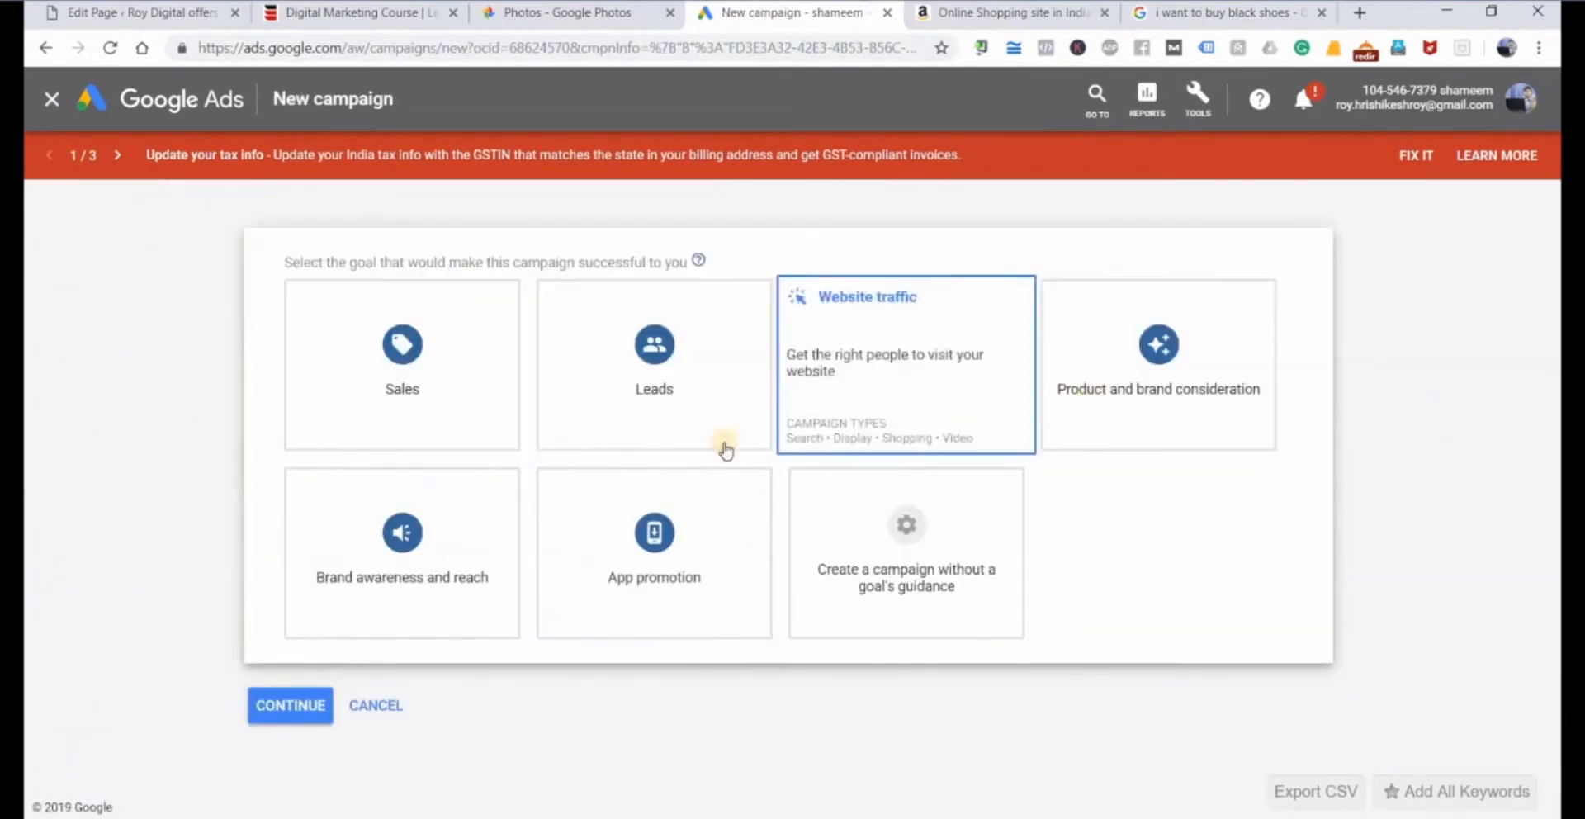
{"action": "mouse_move", "coordinate": [433, 383]}
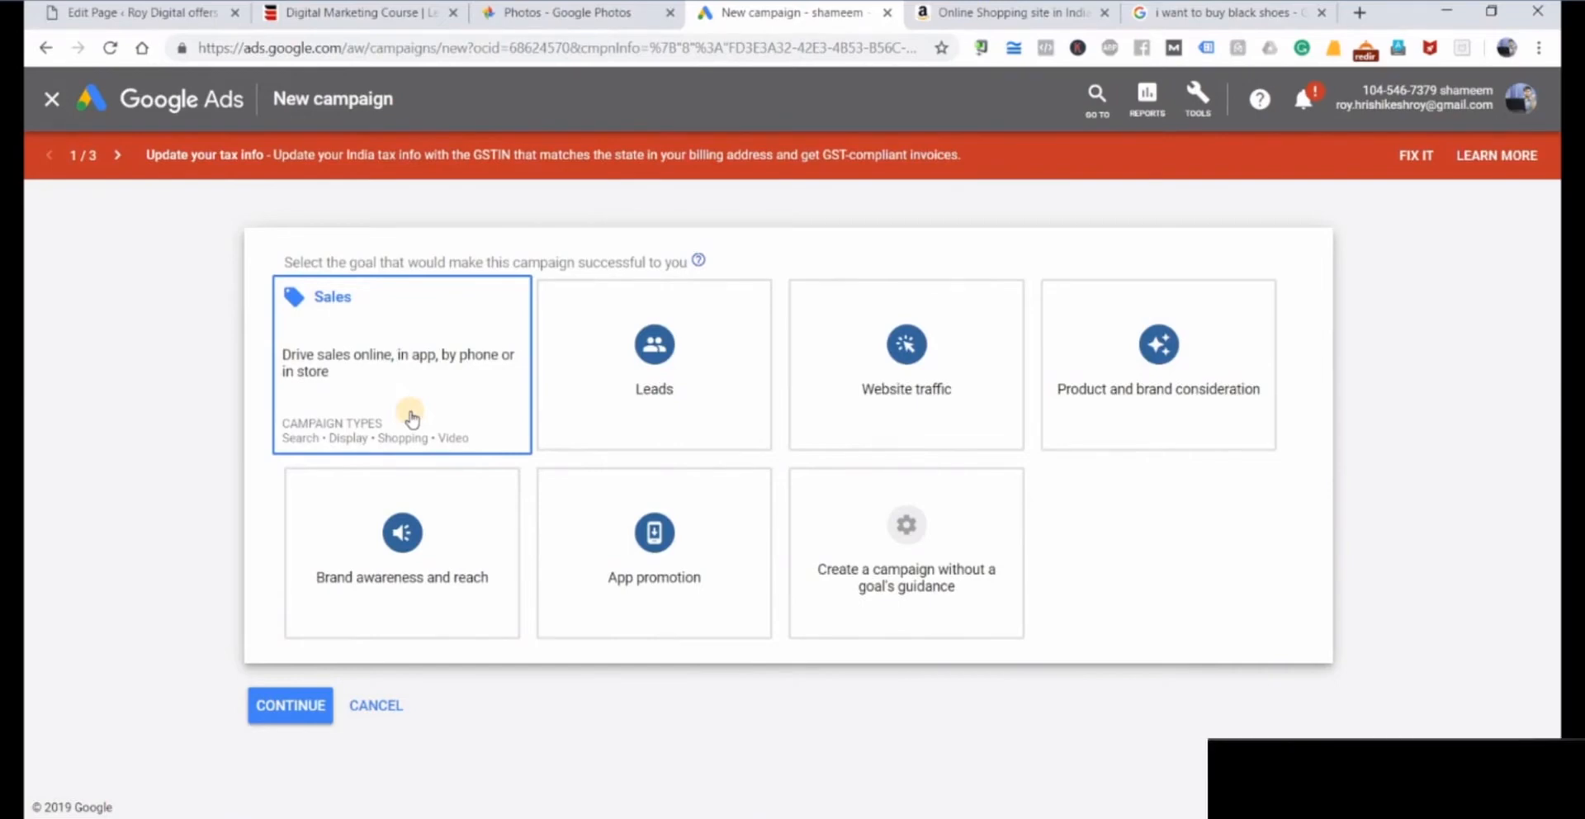
{"action": "left_click", "coordinate": [411, 419]}
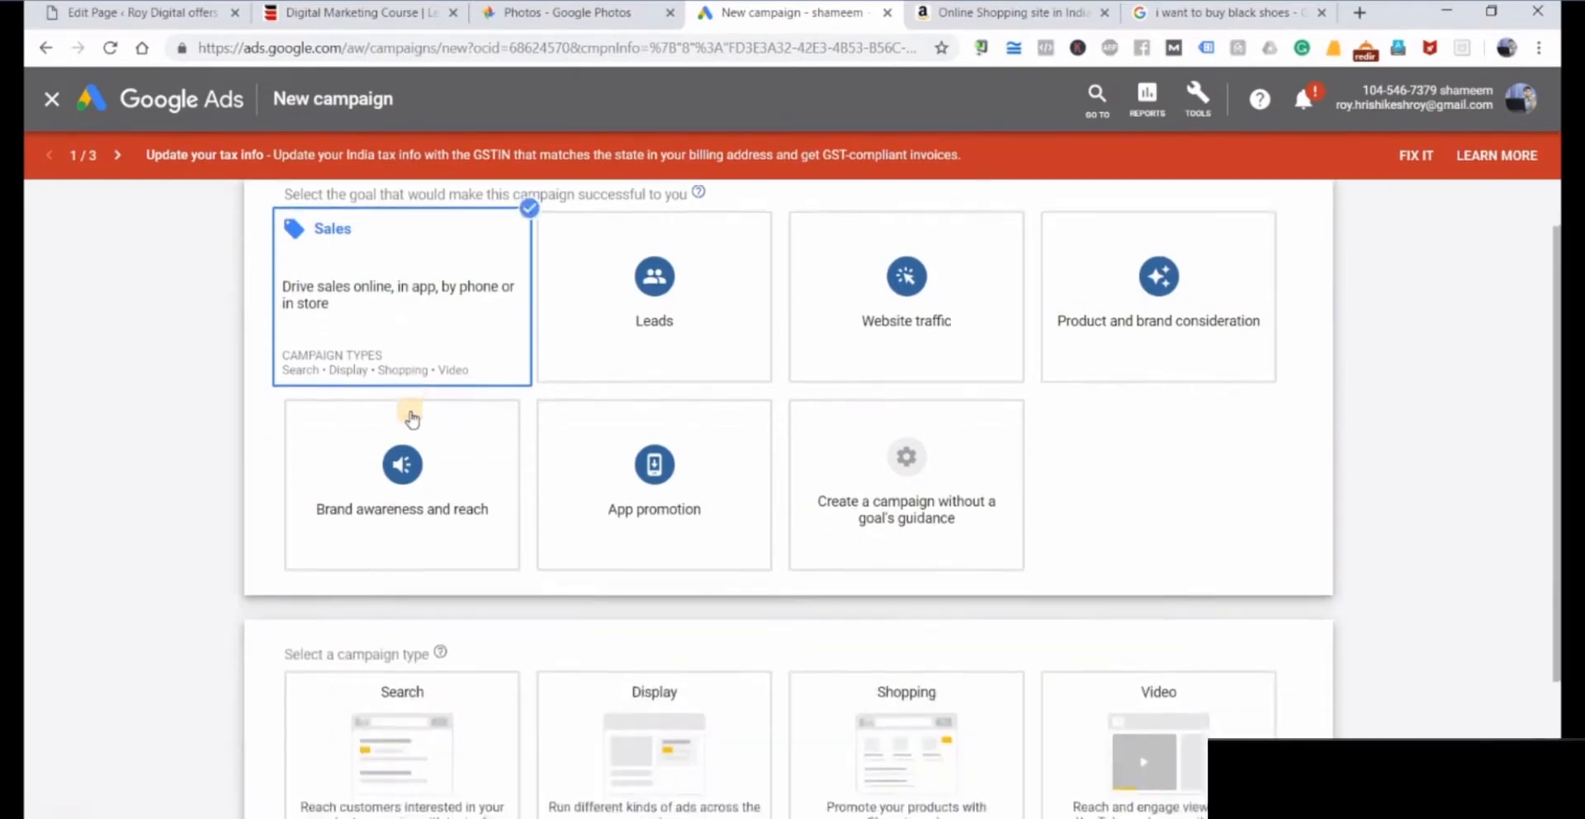
Choose Search as the campaign type and Website visits as the way to reach the goal.
{"action": "scroll", "coordinate": [407, 417], "scroll_direction": "down", "scroll_amount": 2}
{"action": "left_click", "coordinate": [384, 612]}
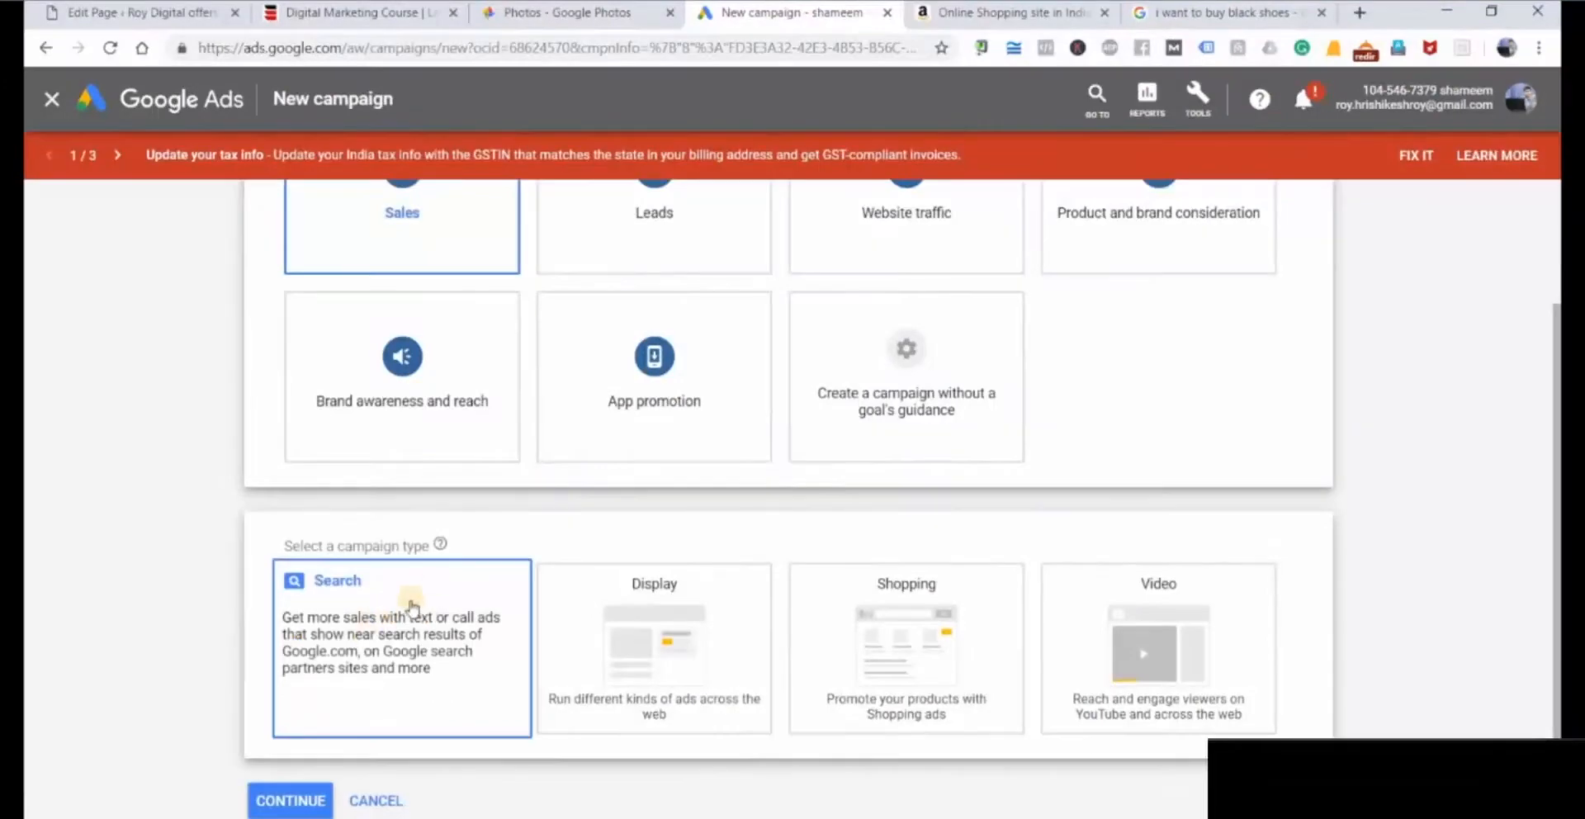
{"action": "scroll", "coordinate": [132, 578], "scroll_direction": "down", "scroll_amount": 1}
{"action": "scroll", "coordinate": [130, 578], "scroll_direction": "down", "scroll_amount": 2}
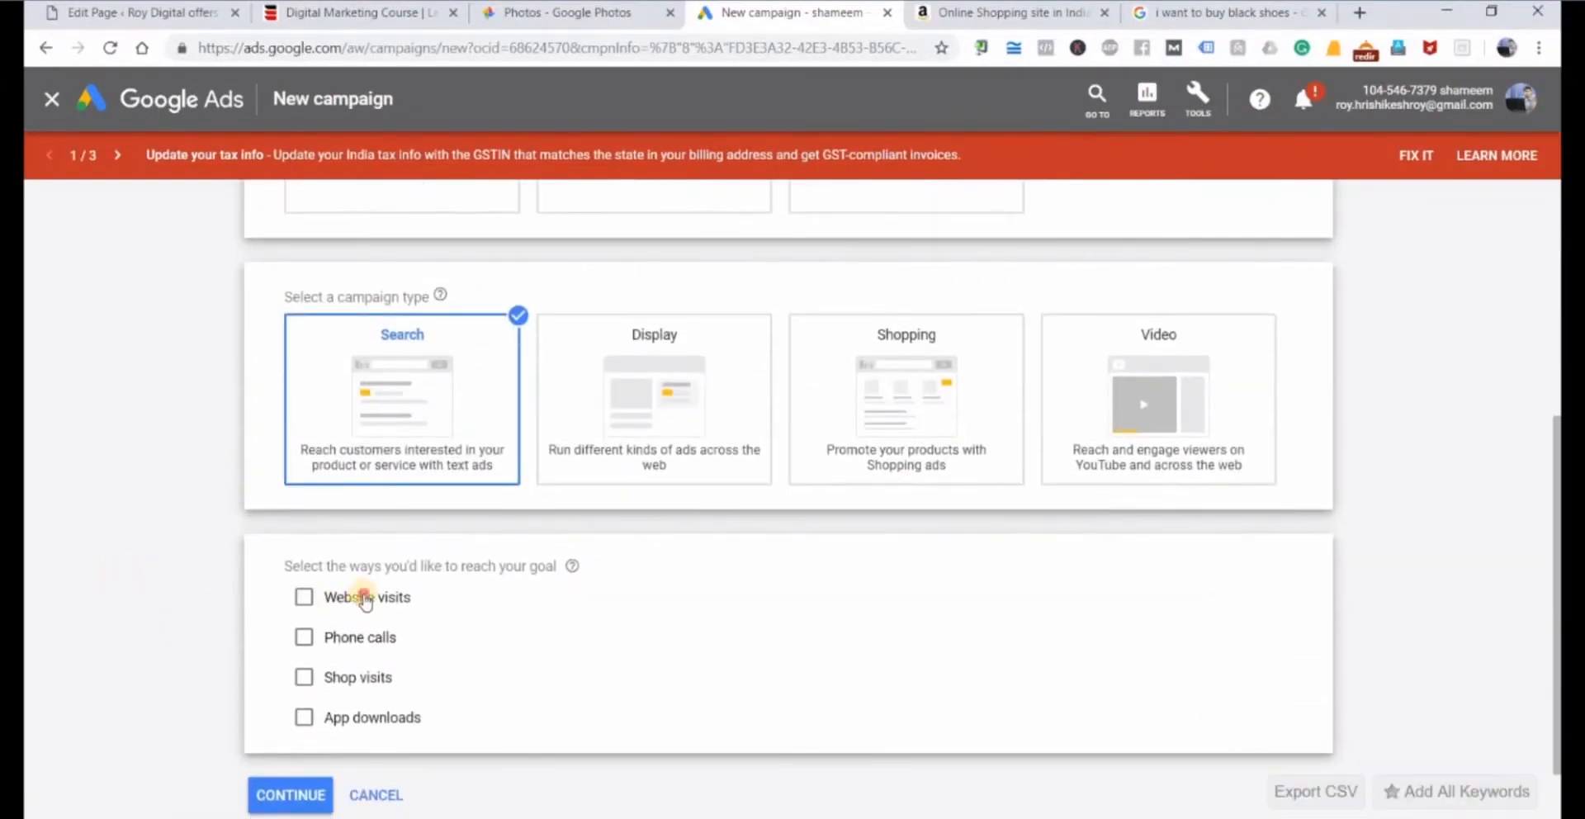
{"action": "left_click", "coordinate": [363, 598]}
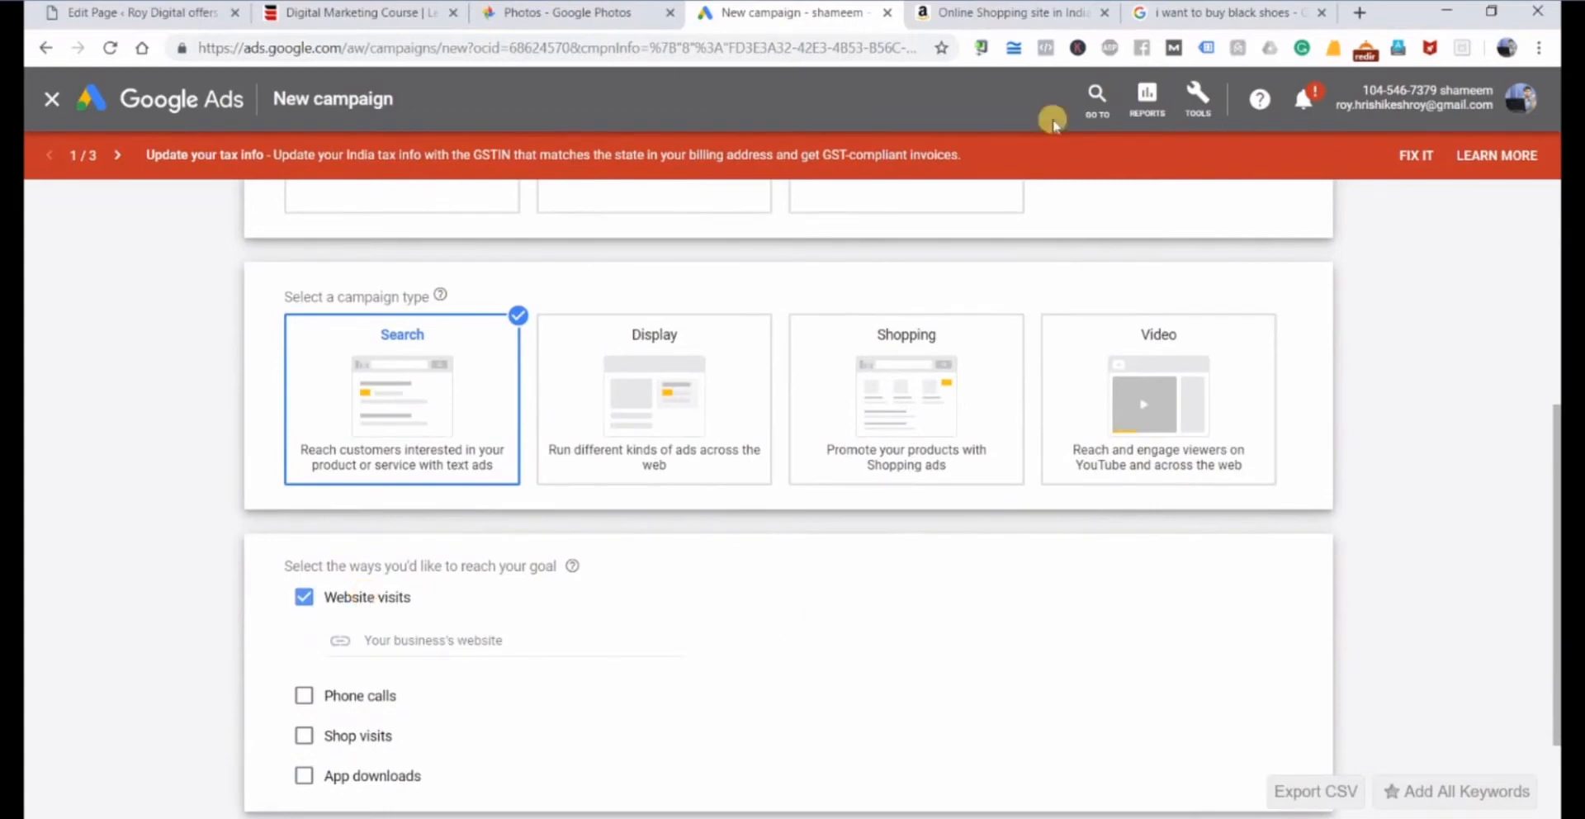
{"action": "left_click", "coordinate": [1007, 12]}
{"action": "left_click", "coordinate": [402, 48]}
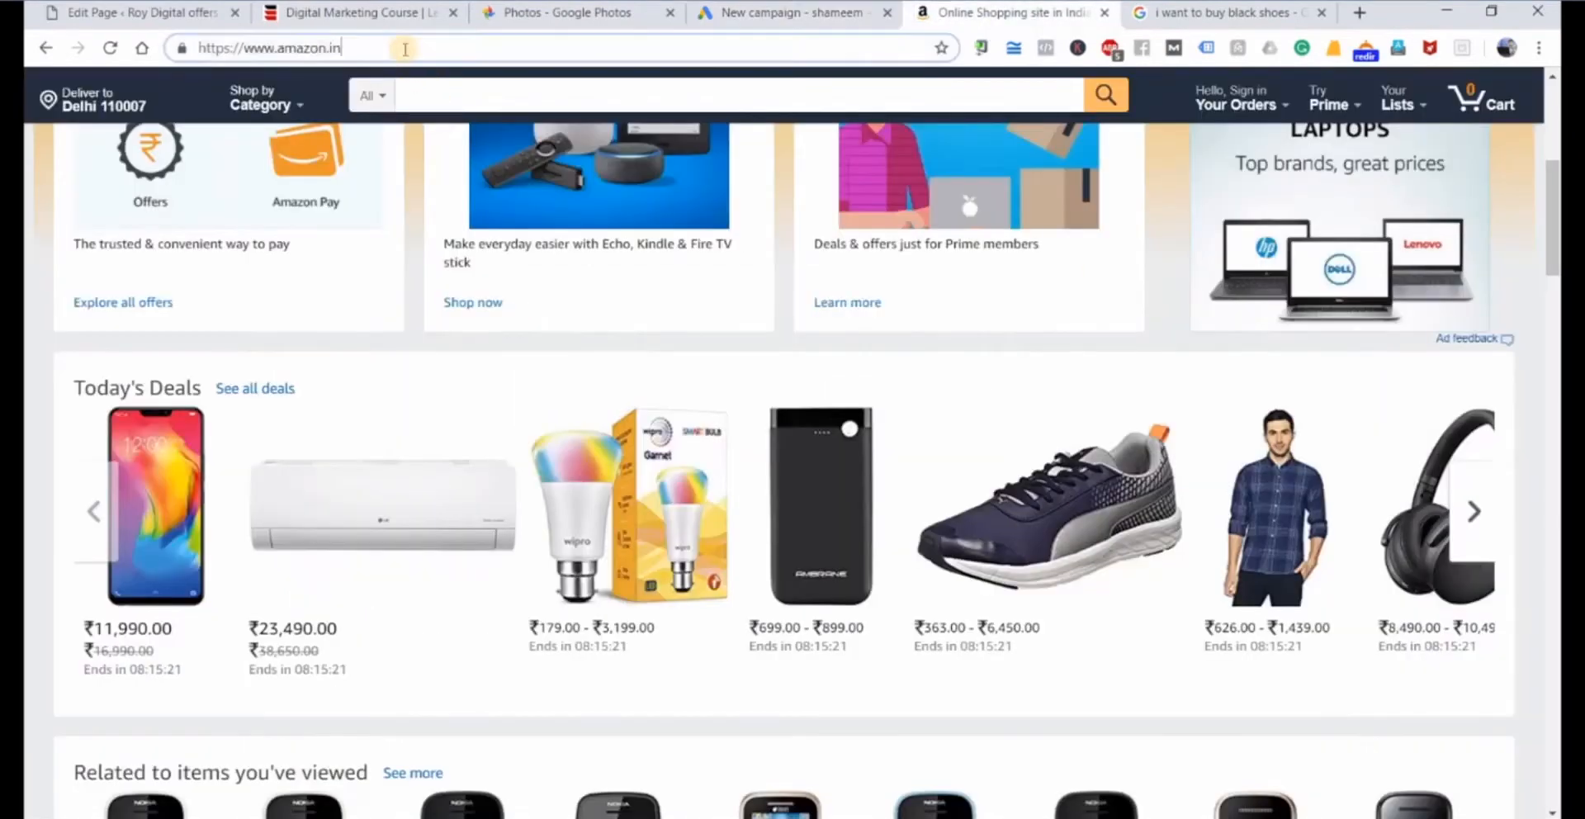
{"action": "right_click", "coordinate": [403, 50]}
{"action": "left_click", "coordinate": [442, 158]}
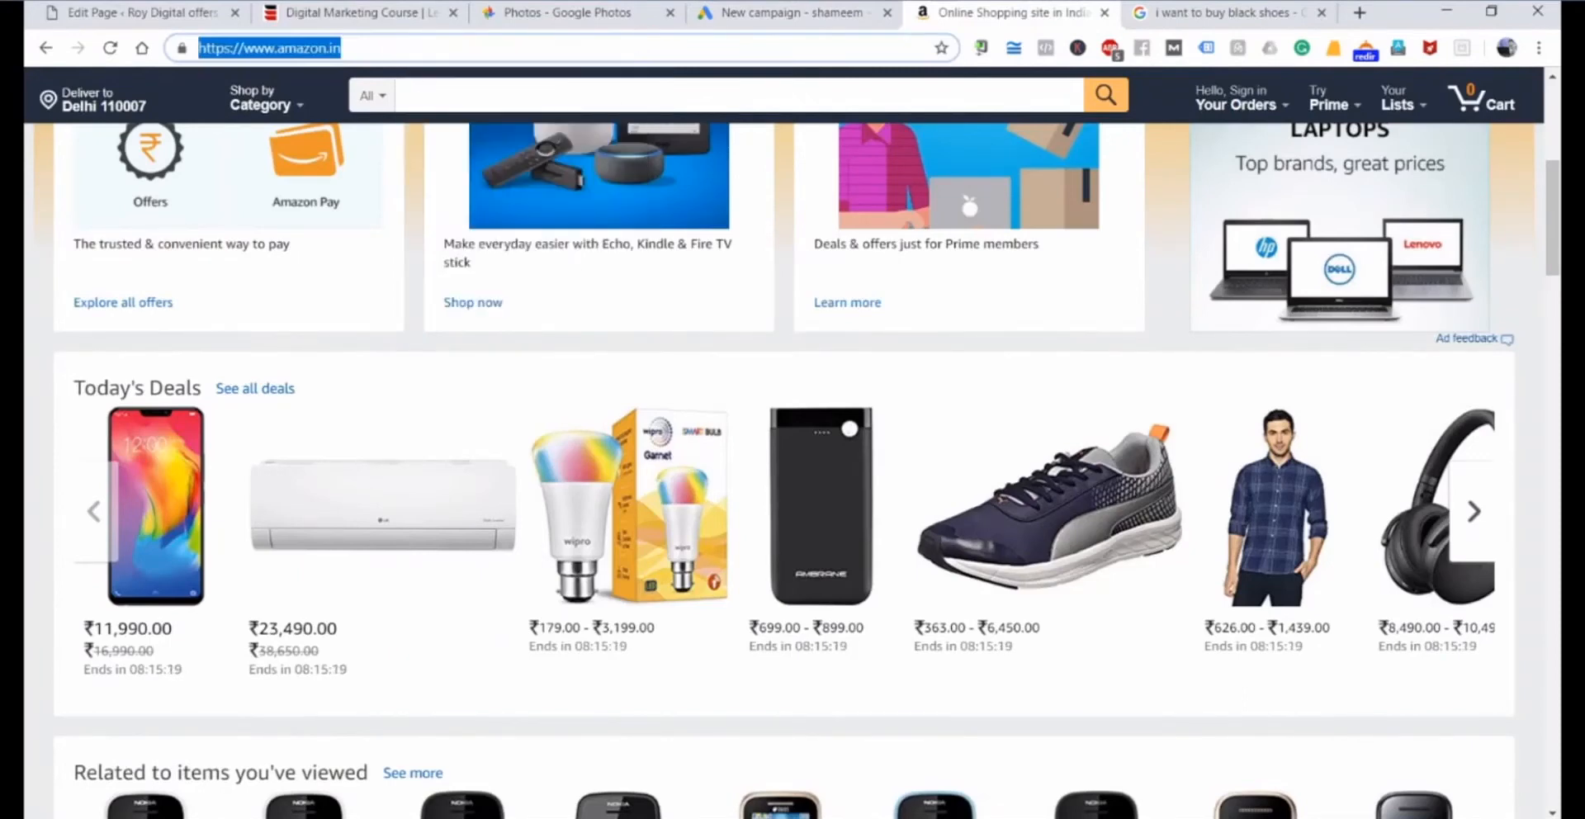
{"action": "left_click", "coordinate": [784, 12]}
{"action": "left_click", "coordinate": [391, 638]}
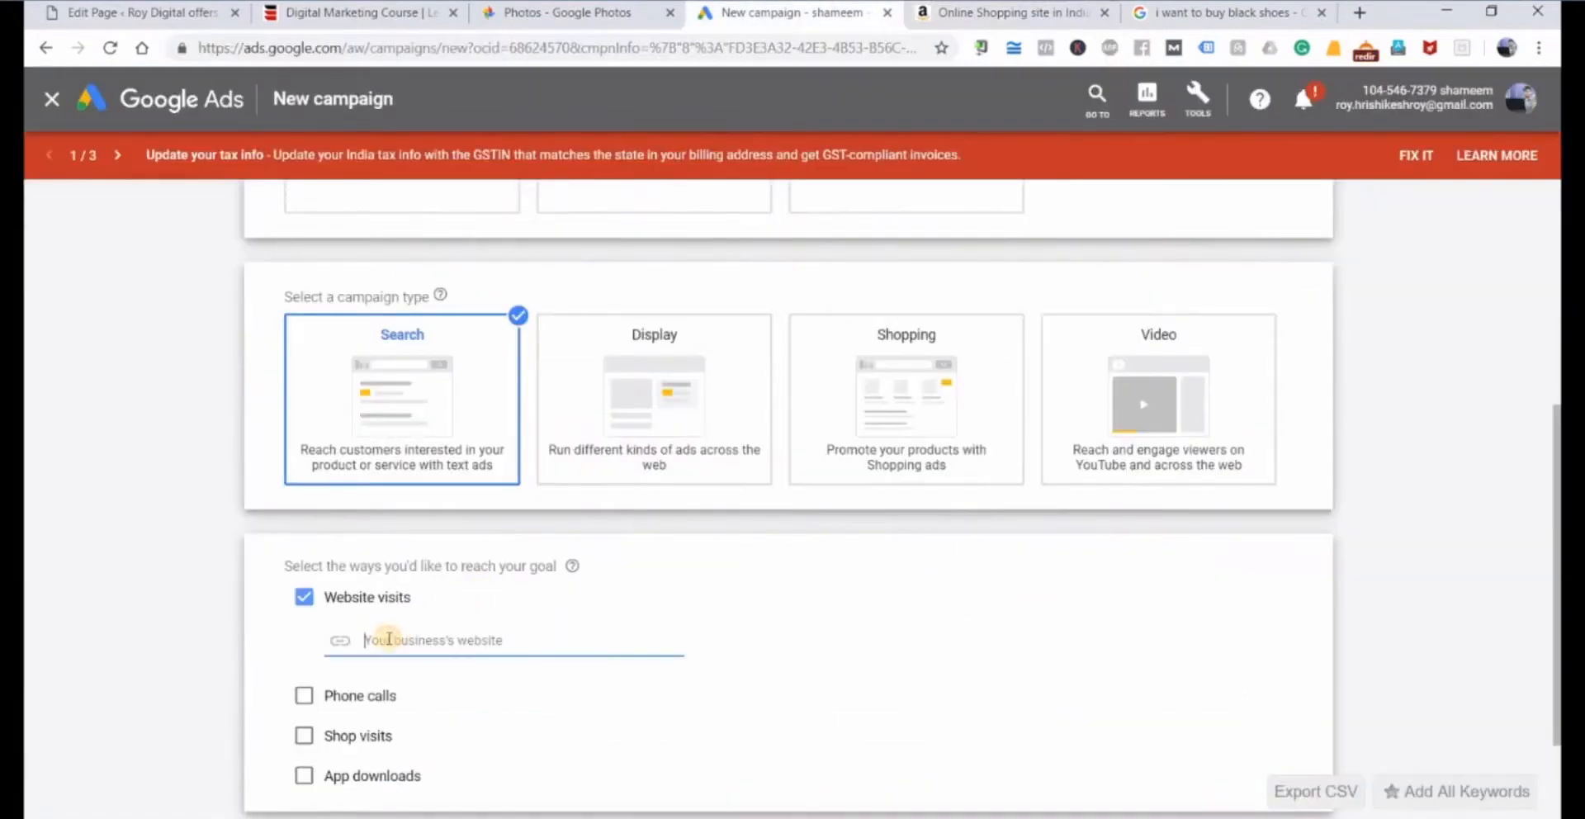
{"action": "key", "text": "ctrl+v"}
{"action": "scroll", "coordinate": [719, 627], "scroll_direction": "down", "scroll_amount": 2}
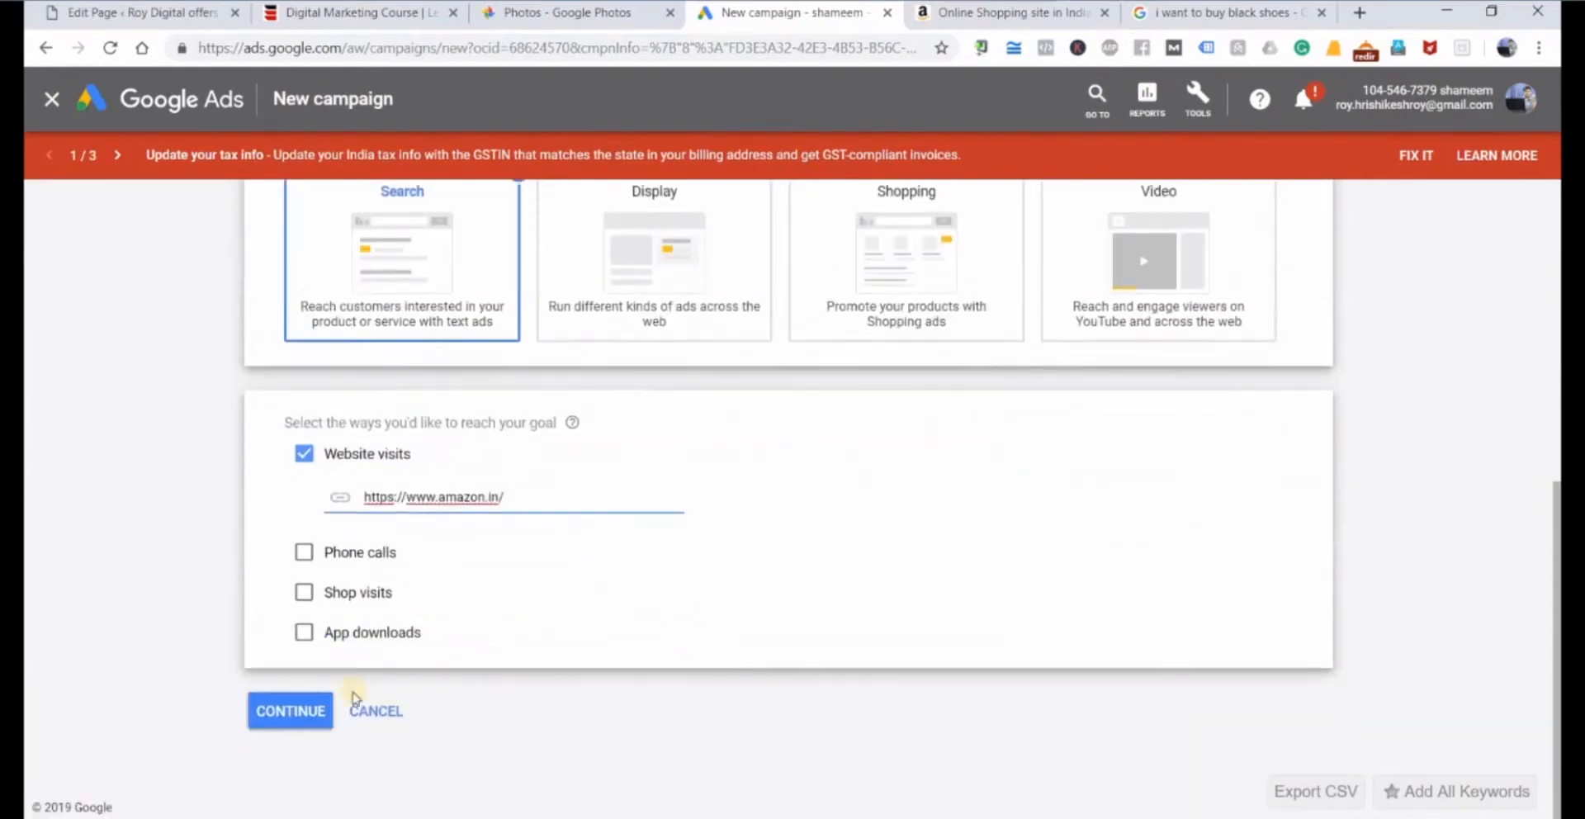
{"action": "left_click", "coordinate": [293, 723]}
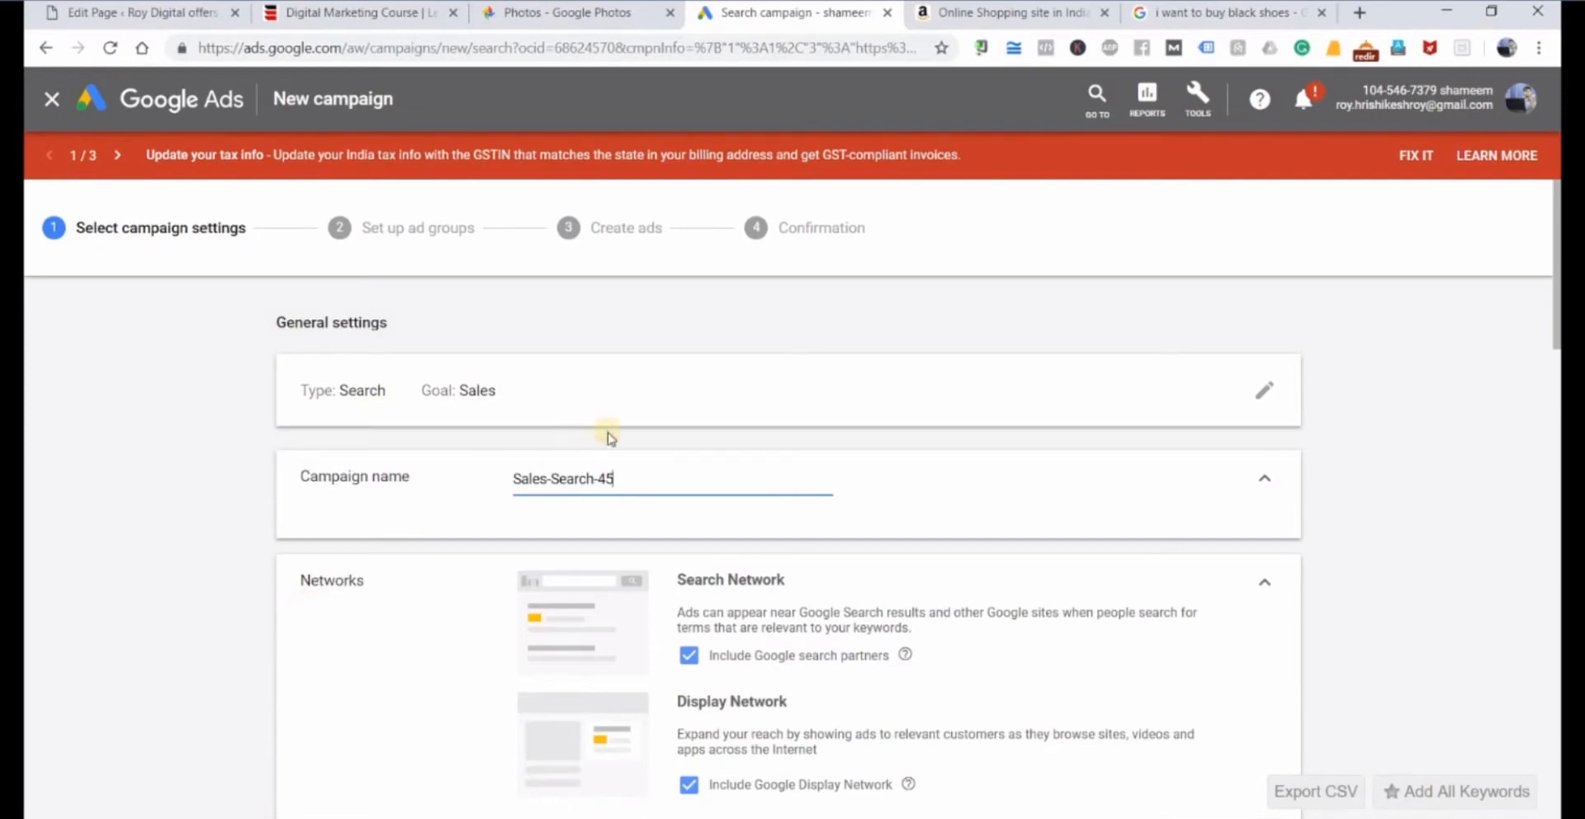
Replace the default campaign name with "Amazon Watch Categories".
{"action": "key", "text": "ctrl+a"}
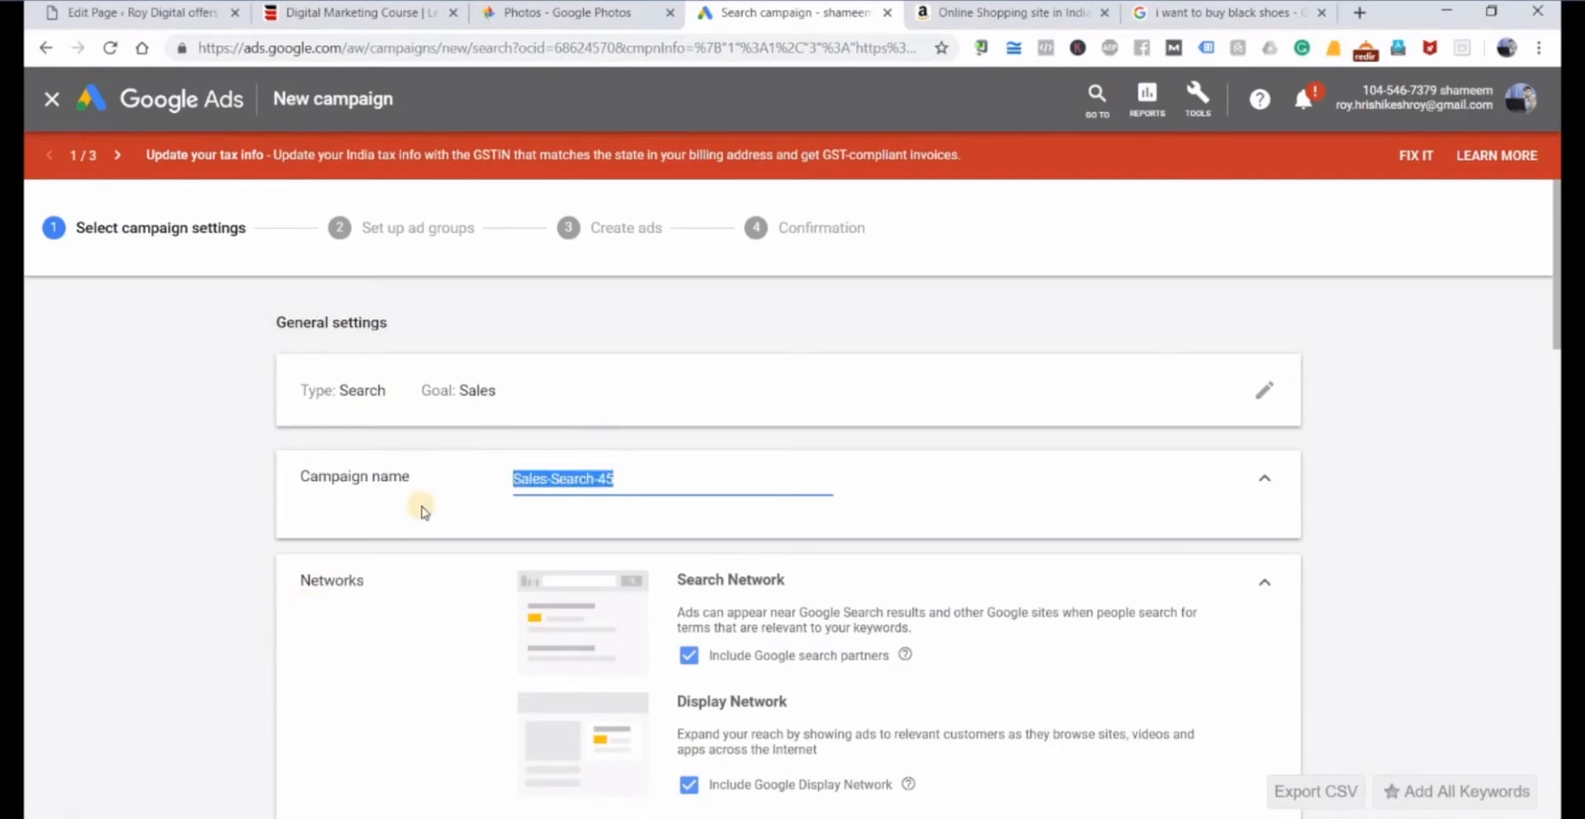
{"action": "type", "text": "Amazon"}
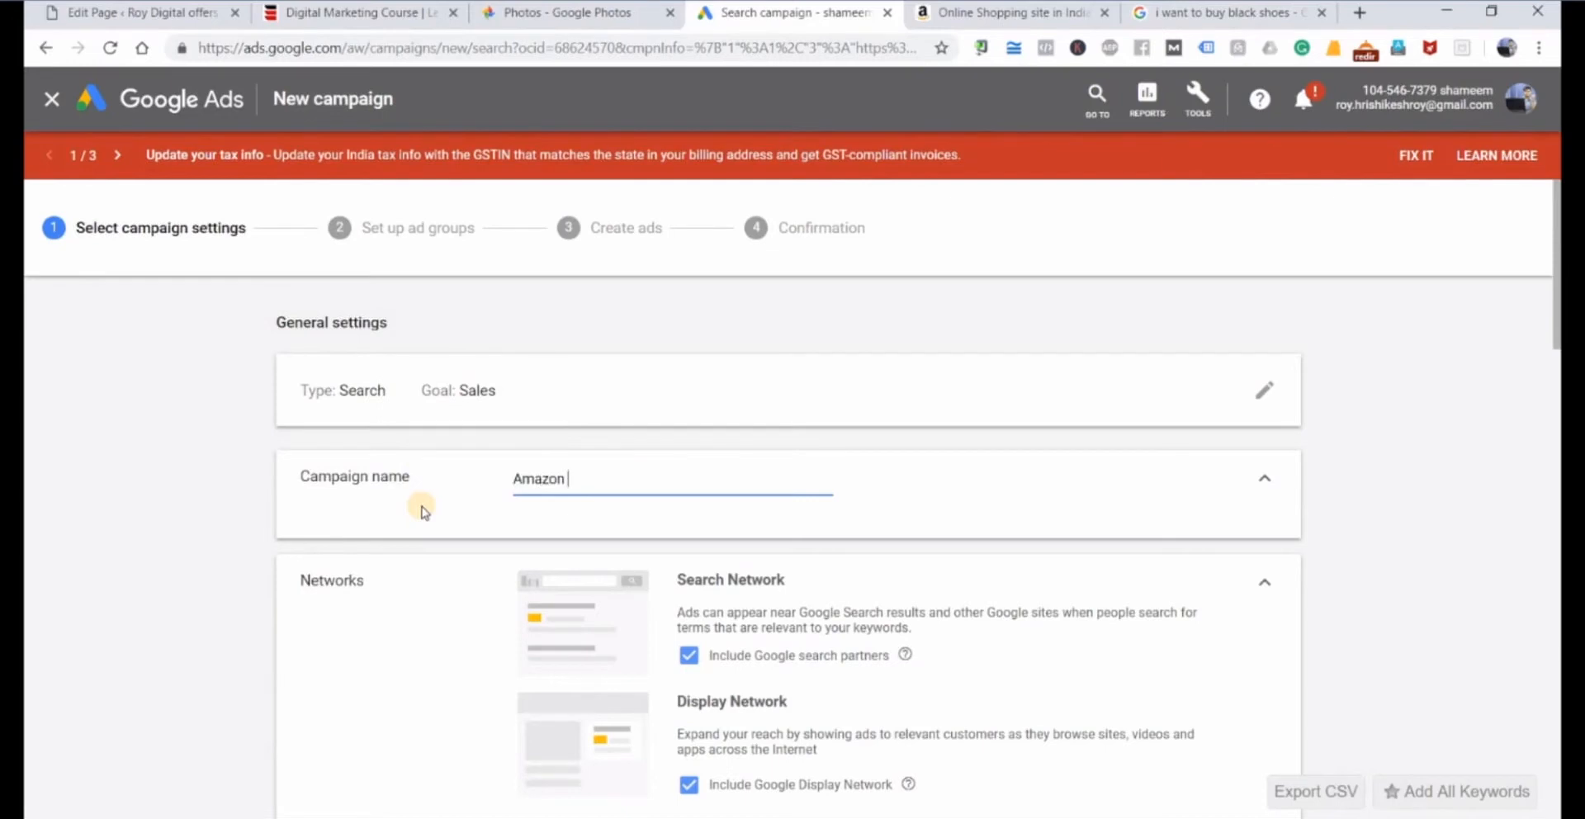
{"action": "type", "text": " Watch Categories"}
Switch to the Amazon tab, search the store for "watches" and highlight the number of results.
{"action": "key", "text": "ctrl+Tab"}
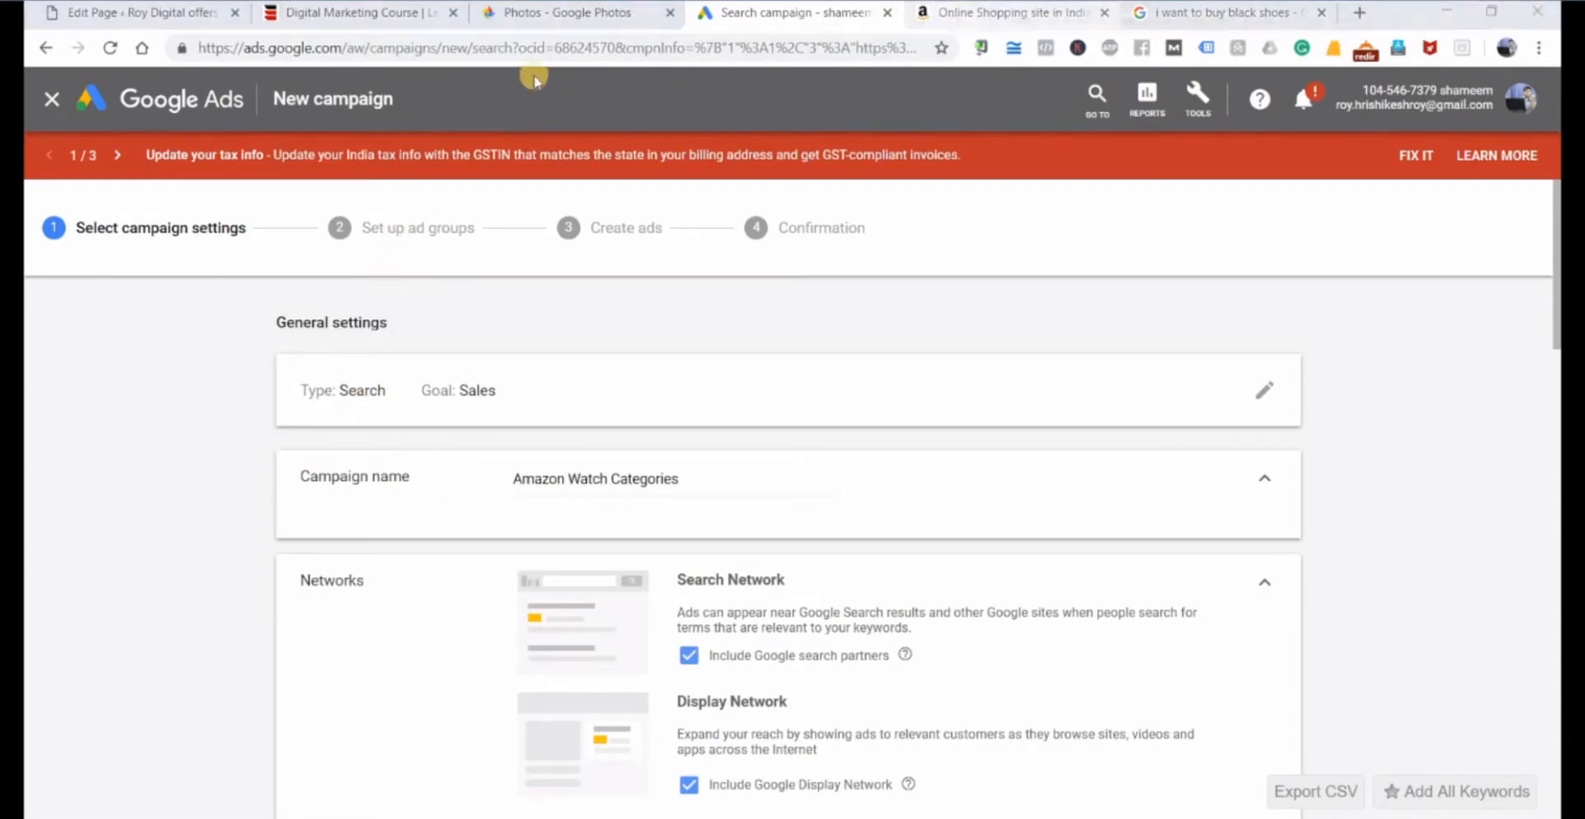
{"action": "left_click", "coordinate": [501, 84]}
{"action": "type", "text": "watc"}
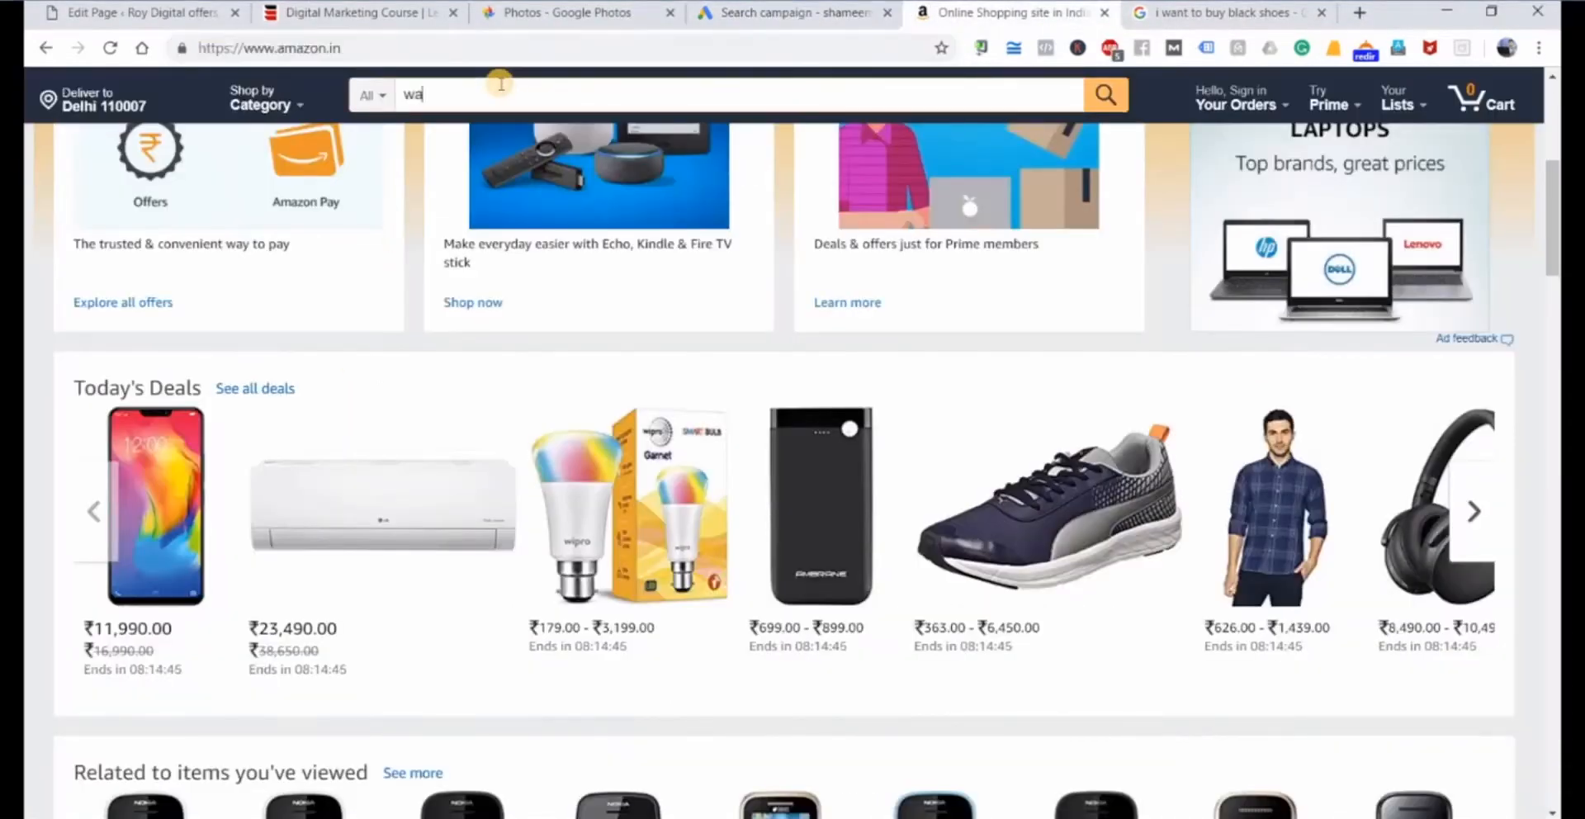
{"action": "type", "text": "hes"}
{"action": "key", "text": "Return"}
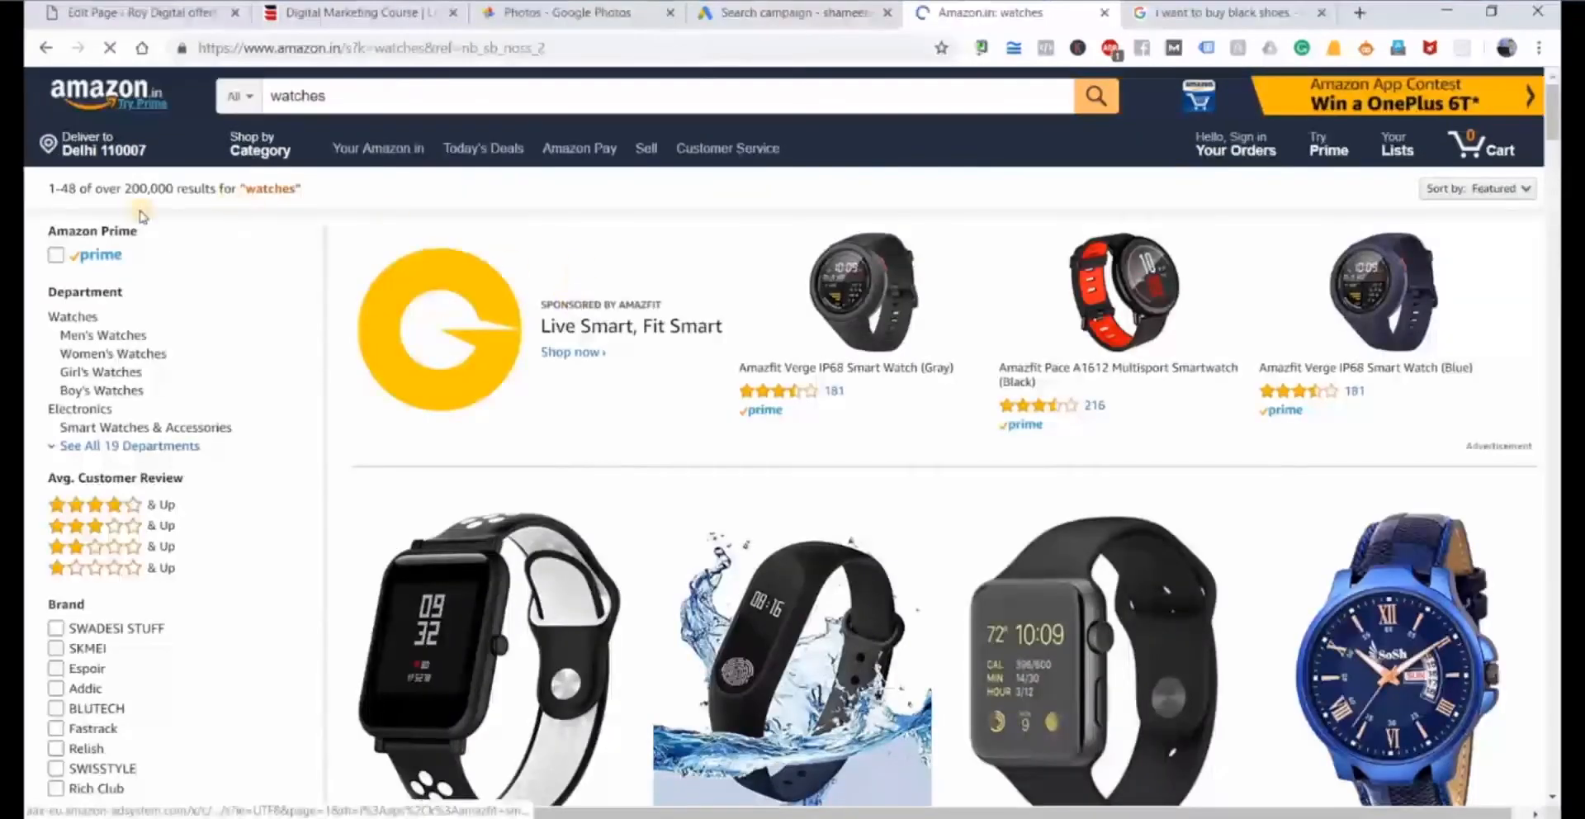
{"action": "left_click_drag", "start_coordinate": [176, 189], "coordinate": [122, 188]}
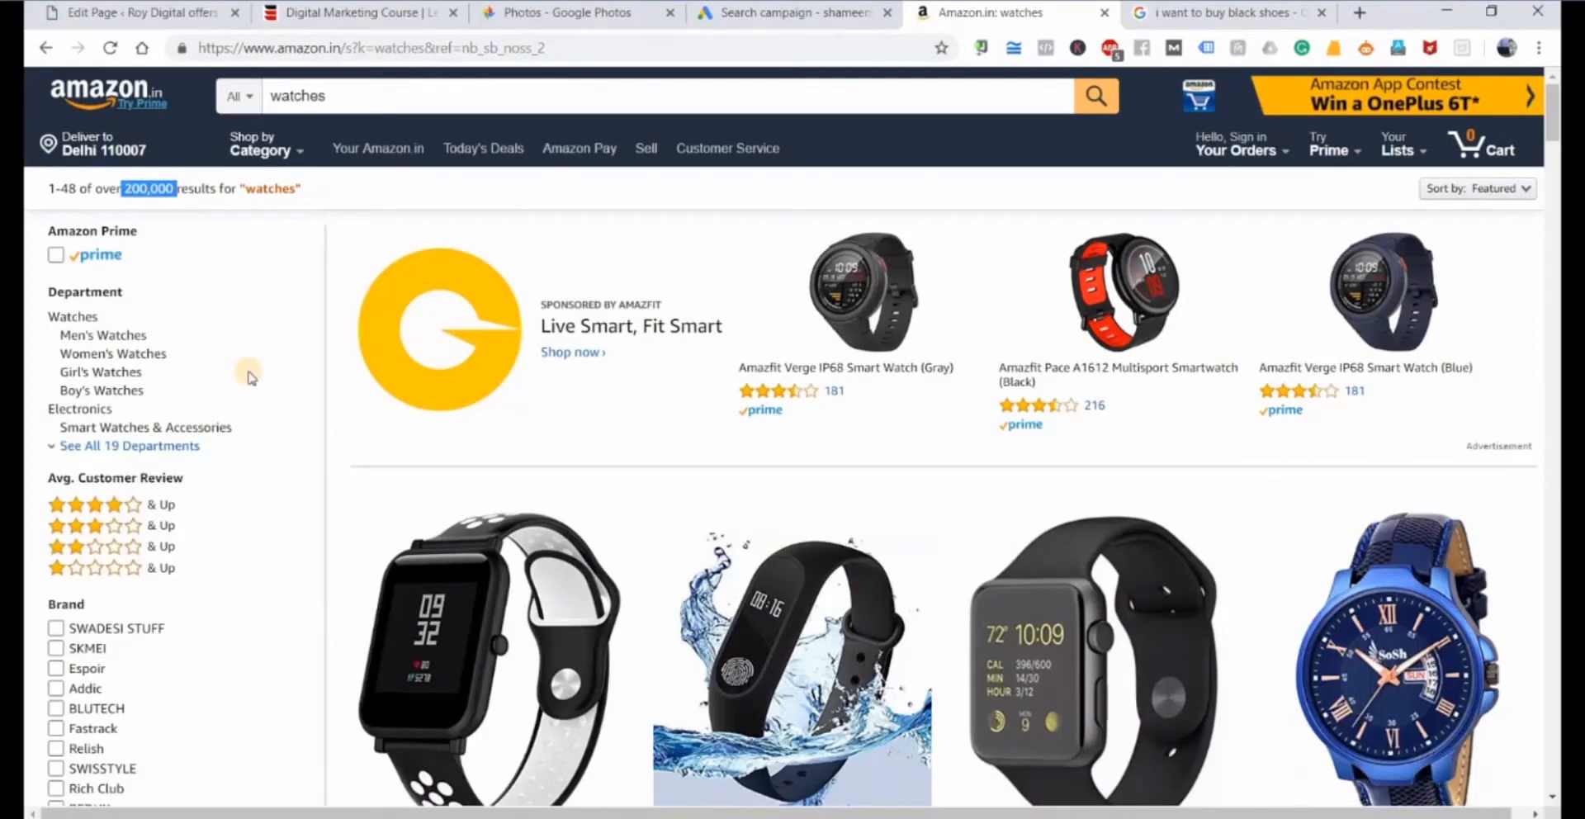
{"action": "scroll", "coordinate": [710, 503], "scroll_direction": "down", "scroll_amount": 3}
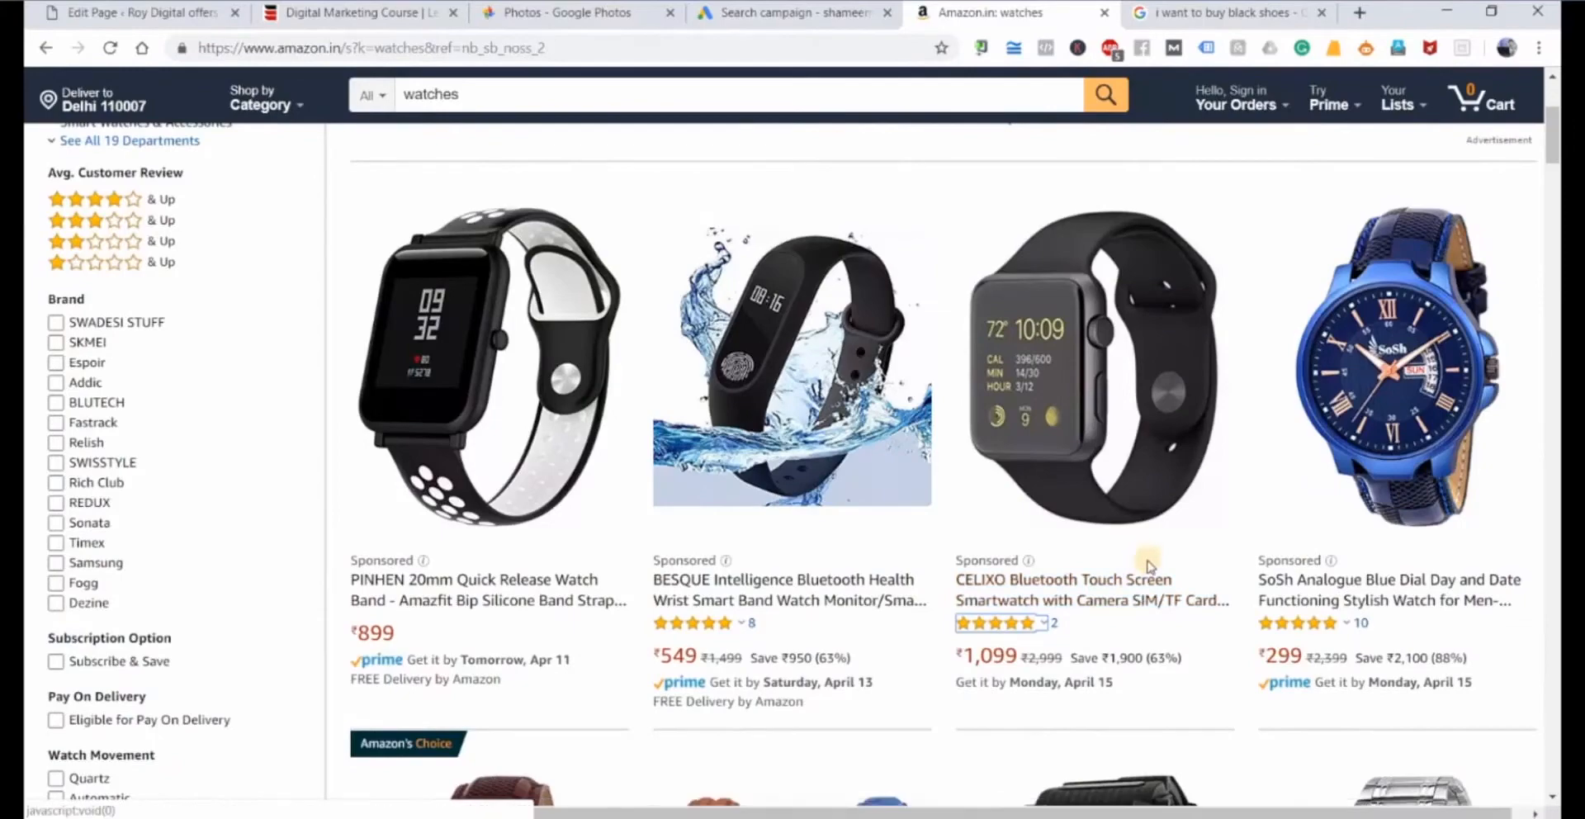
{"action": "scroll", "coordinate": [1012, 578], "scroll_direction": "down", "scroll_amount": 1}
{"action": "scroll", "coordinate": [1011, 578], "scroll_direction": "down", "scroll_amount": 5}
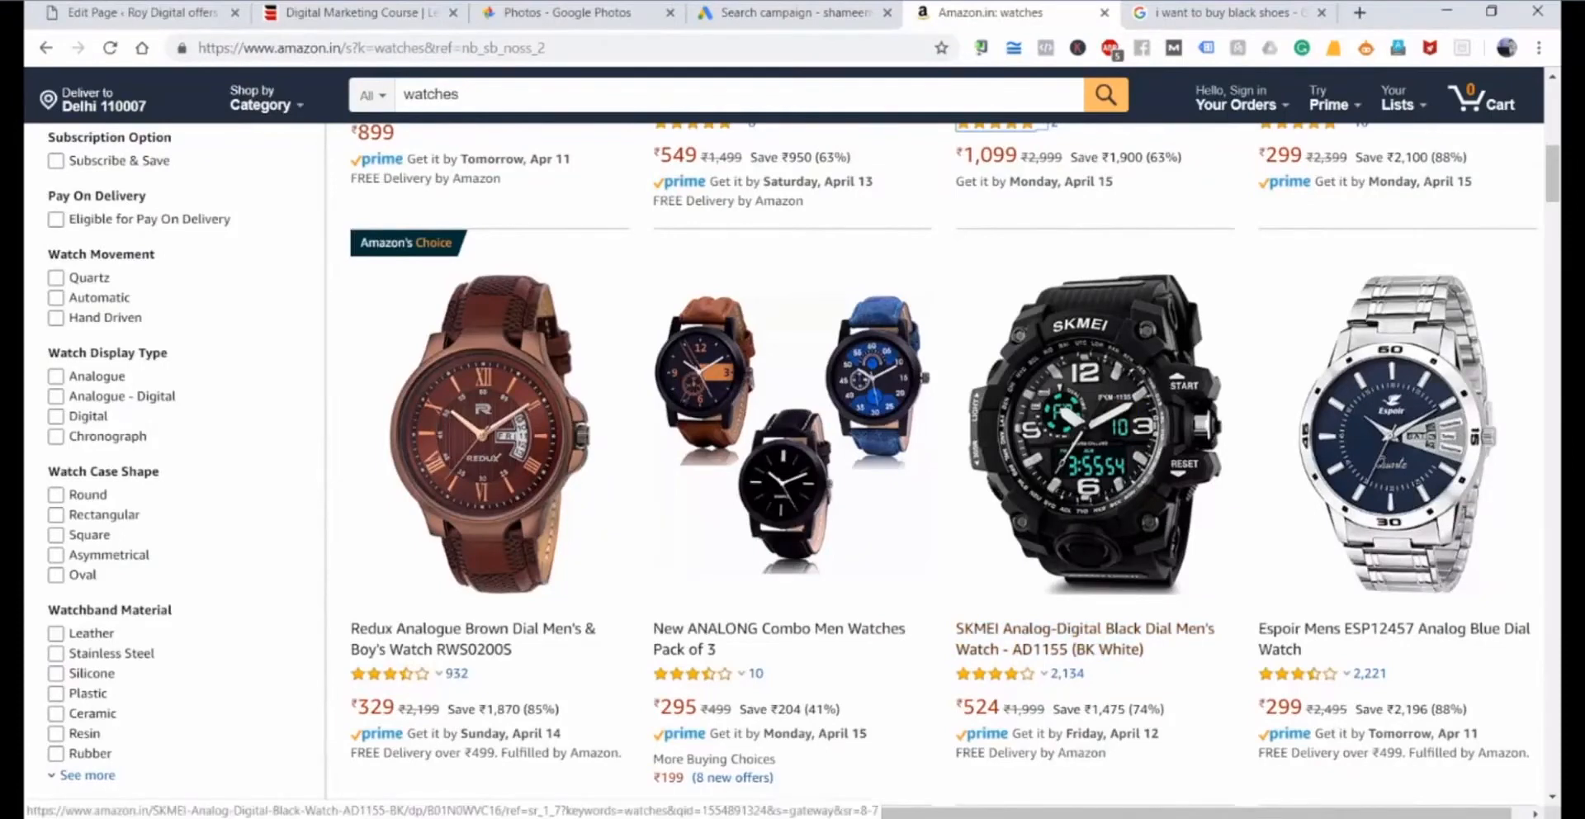
{"action": "left_click", "coordinate": [1150, 14]}
{"action": "left_click_drag", "start_coordinate": [413, 108], "coordinate": [28, 80]}
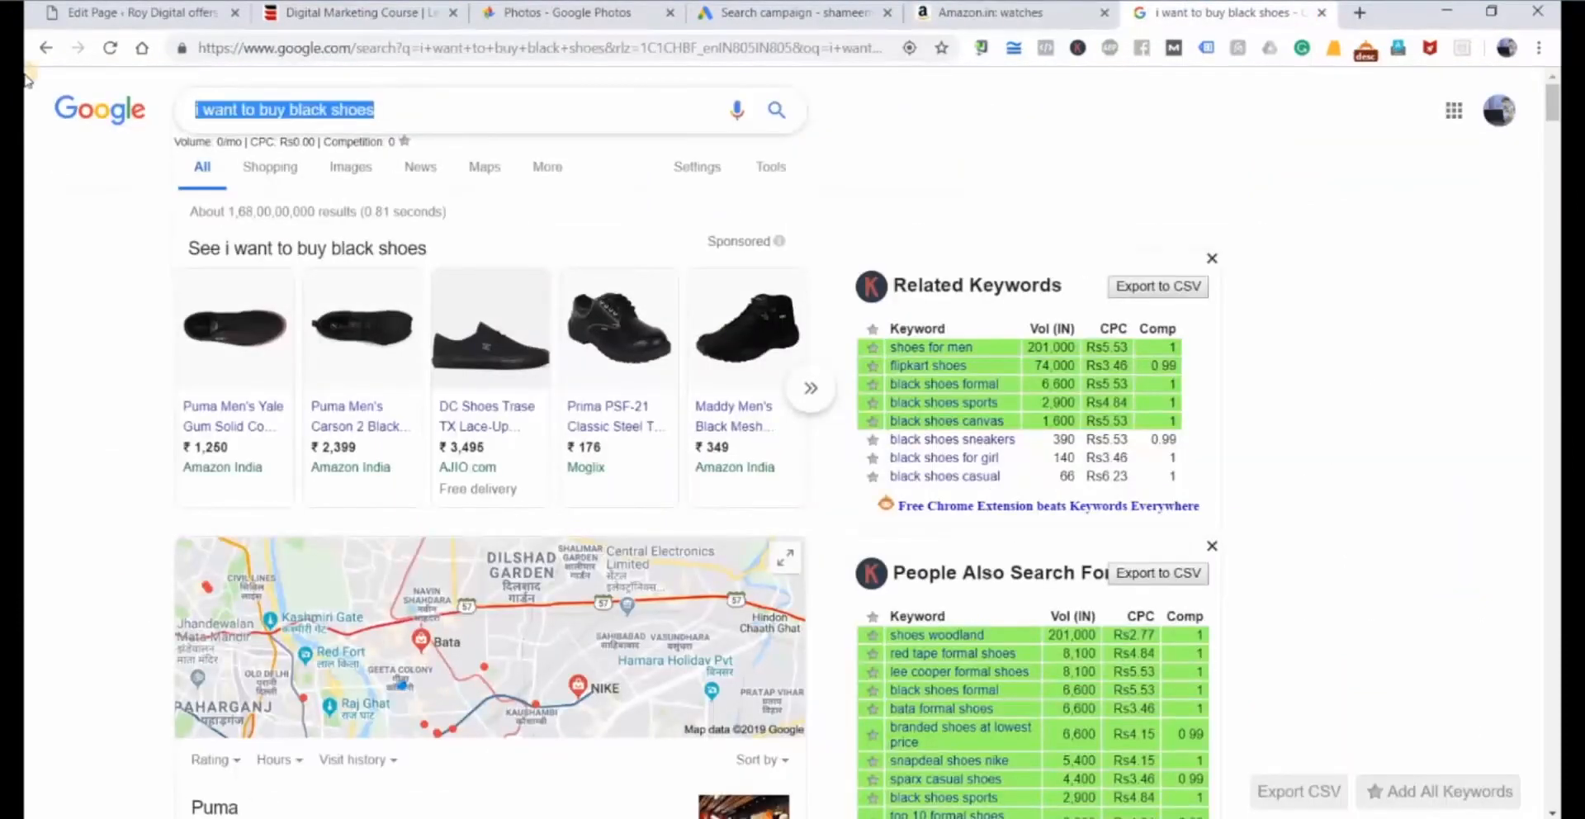
{"action": "type", "text": "skmein"}
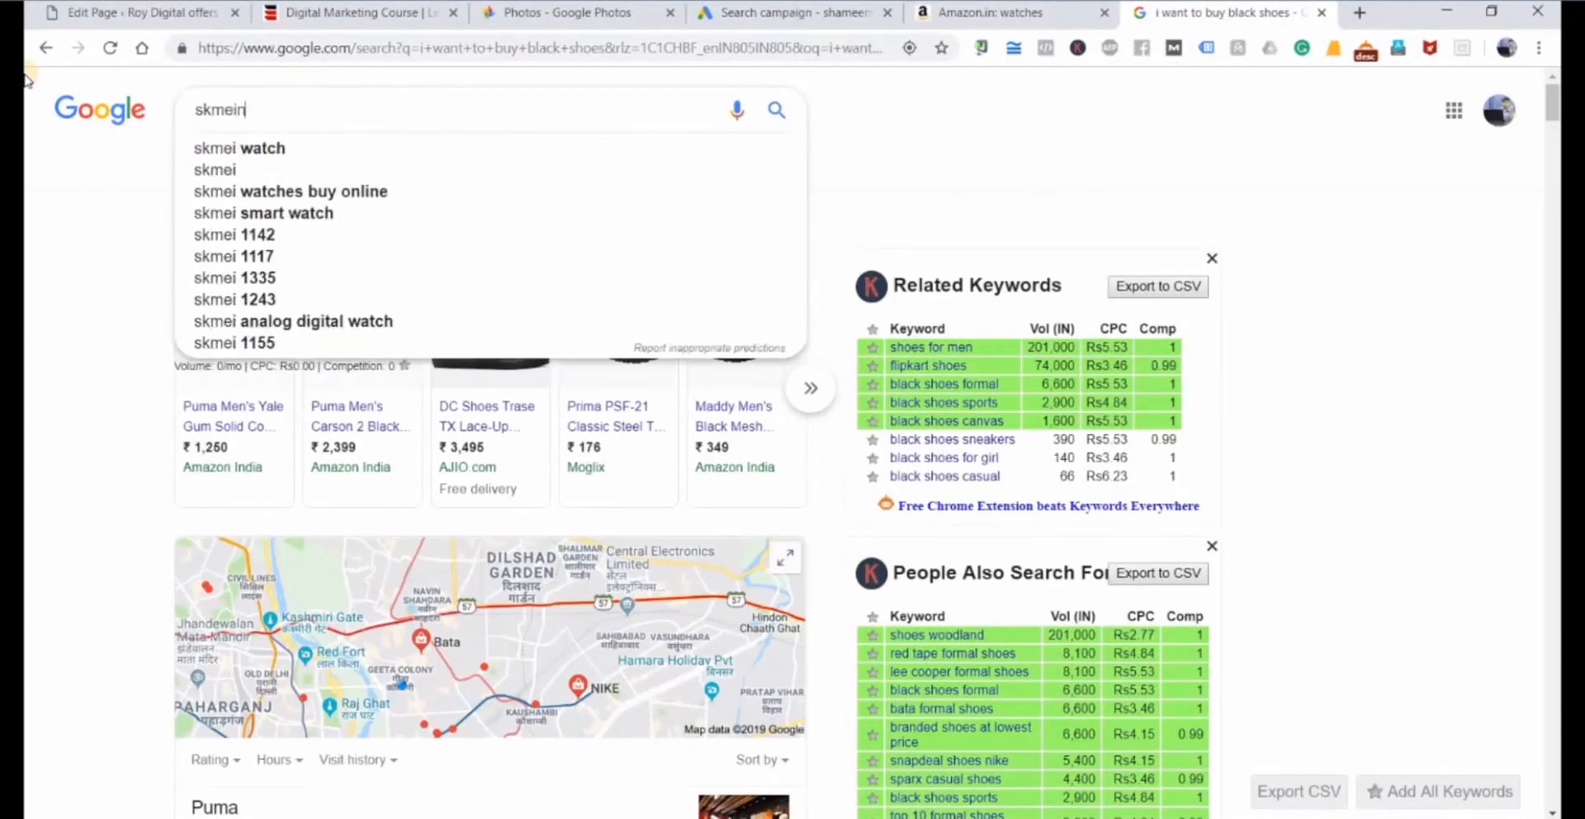
{"action": "type", "text": " ana"}
{"action": "key", "text": "BackSpace"}
{"action": "key", "text": "BackSpace"}
{"action": "key", "text": "BackSpace"}
{"action": "key", "text": "BackSpace"}
{"action": "key", "text": "BackSpace"}
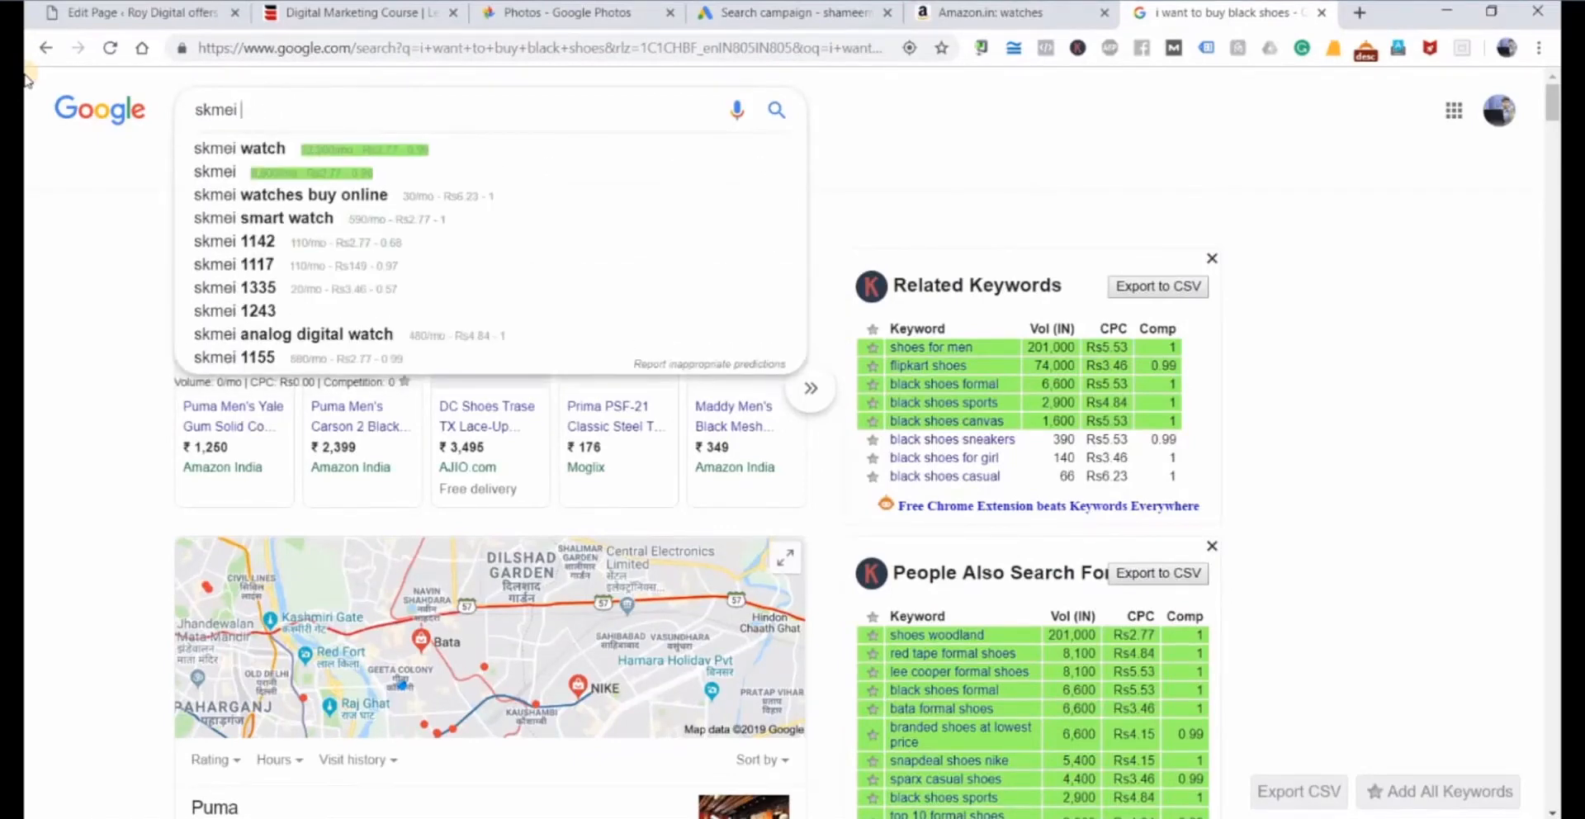
{"action": "type", "text": "ana"}
{"action": "key", "text": "Down"}
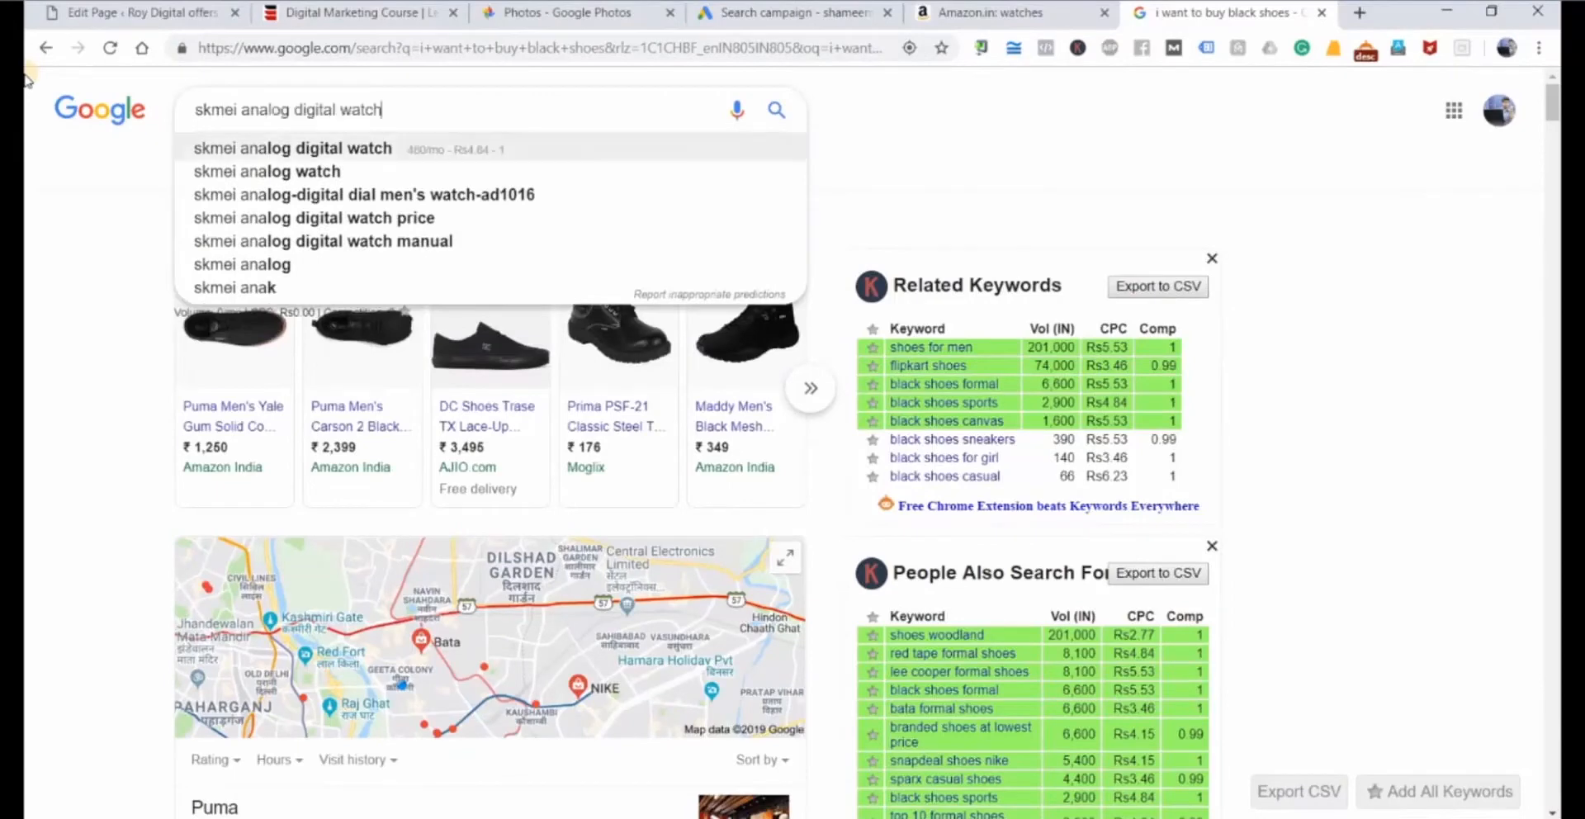
{"action": "key", "text": "Return"}
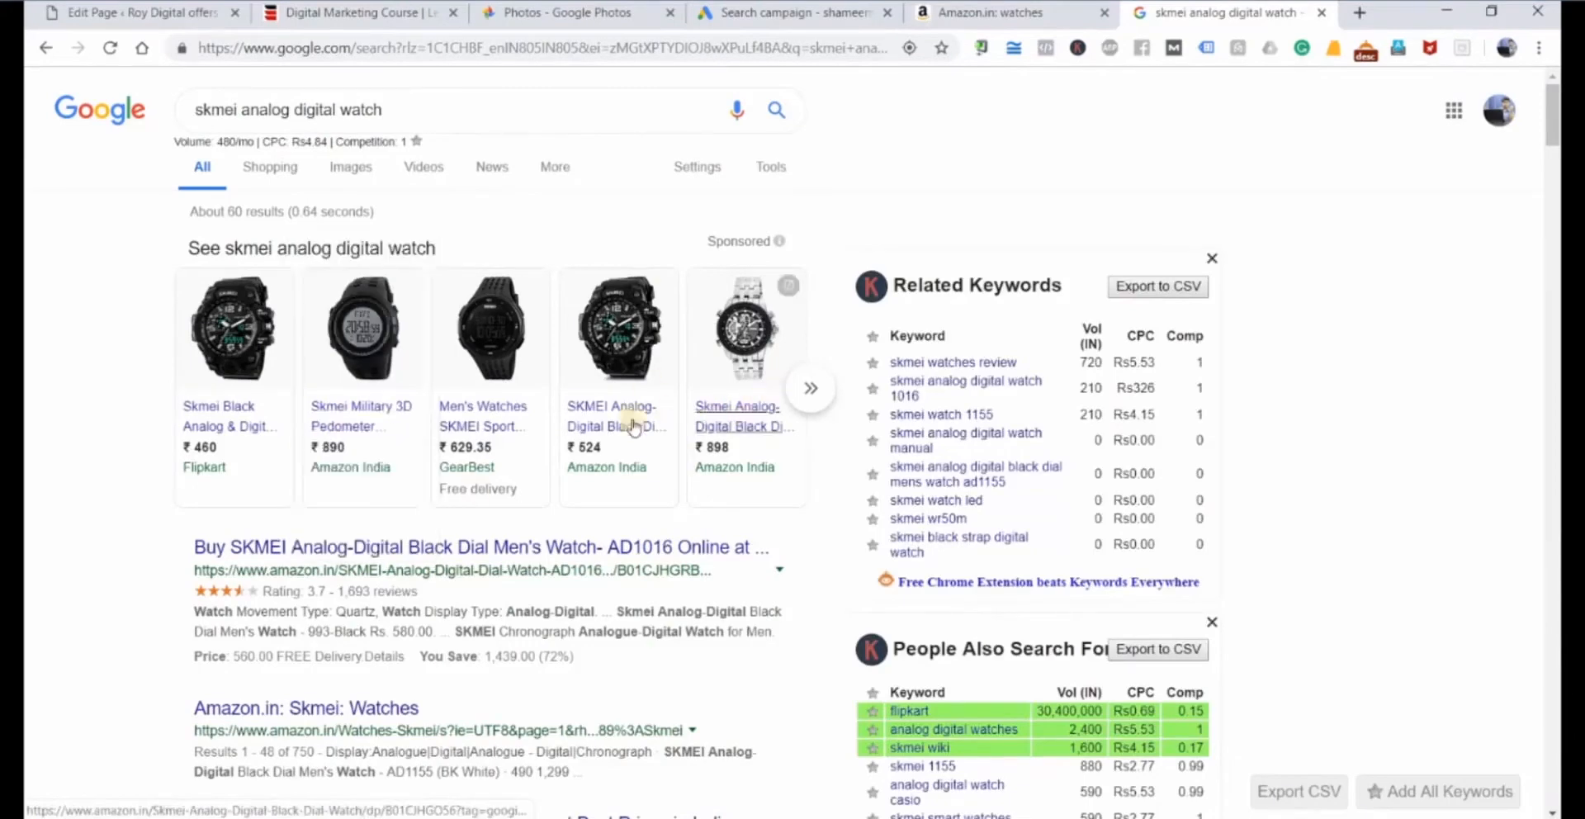
Compare the SKMEI AD1155 watch listing on Amazon with its sponsored shopping ad in the Google results.
{"action": "left_click", "coordinate": [1012, 12]}
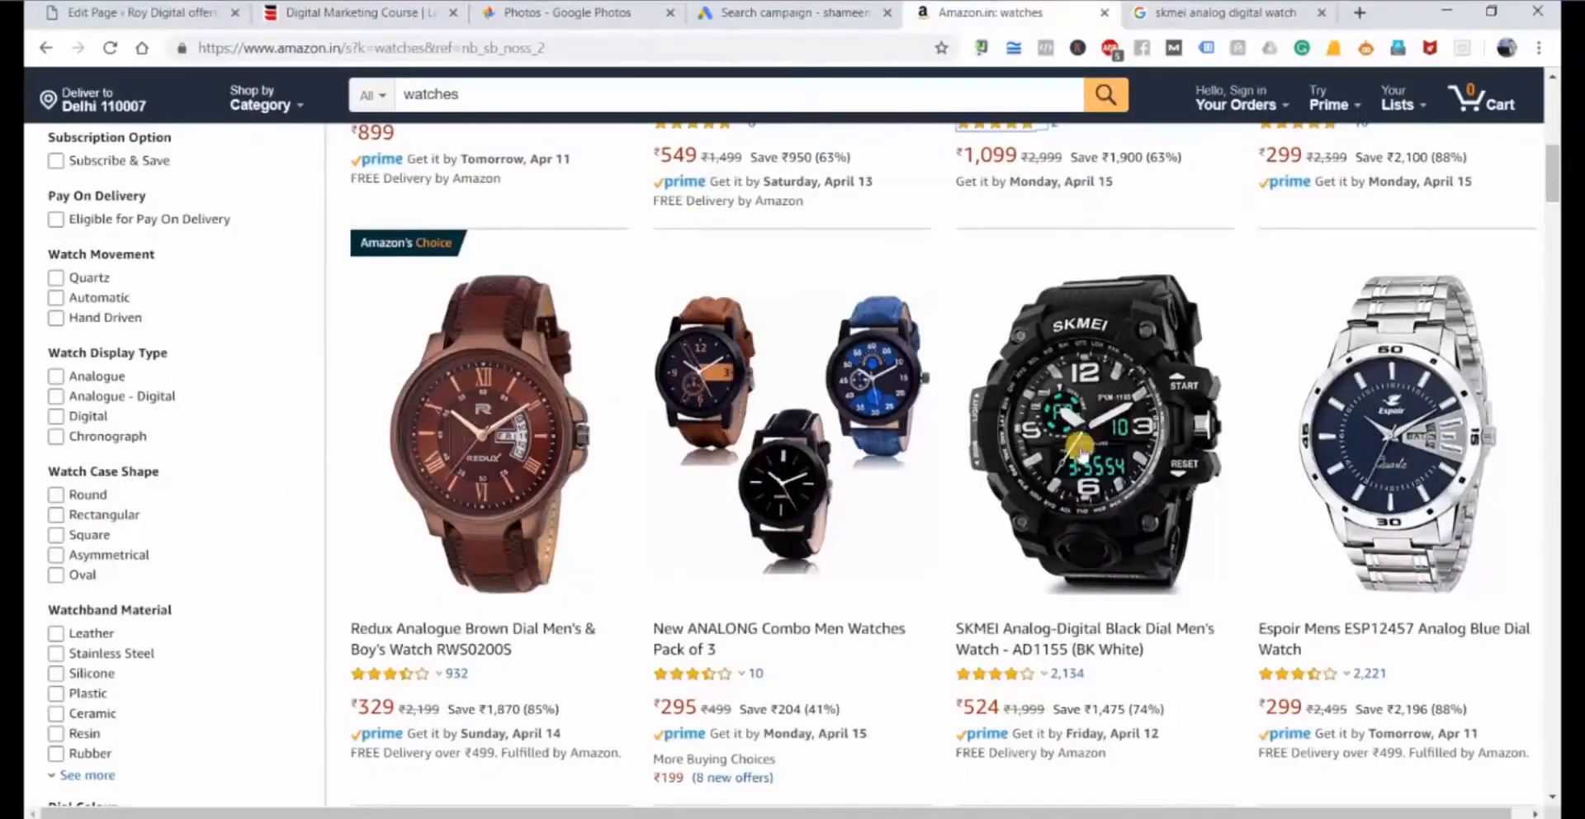
{"action": "left_click", "coordinate": [1210, 11]}
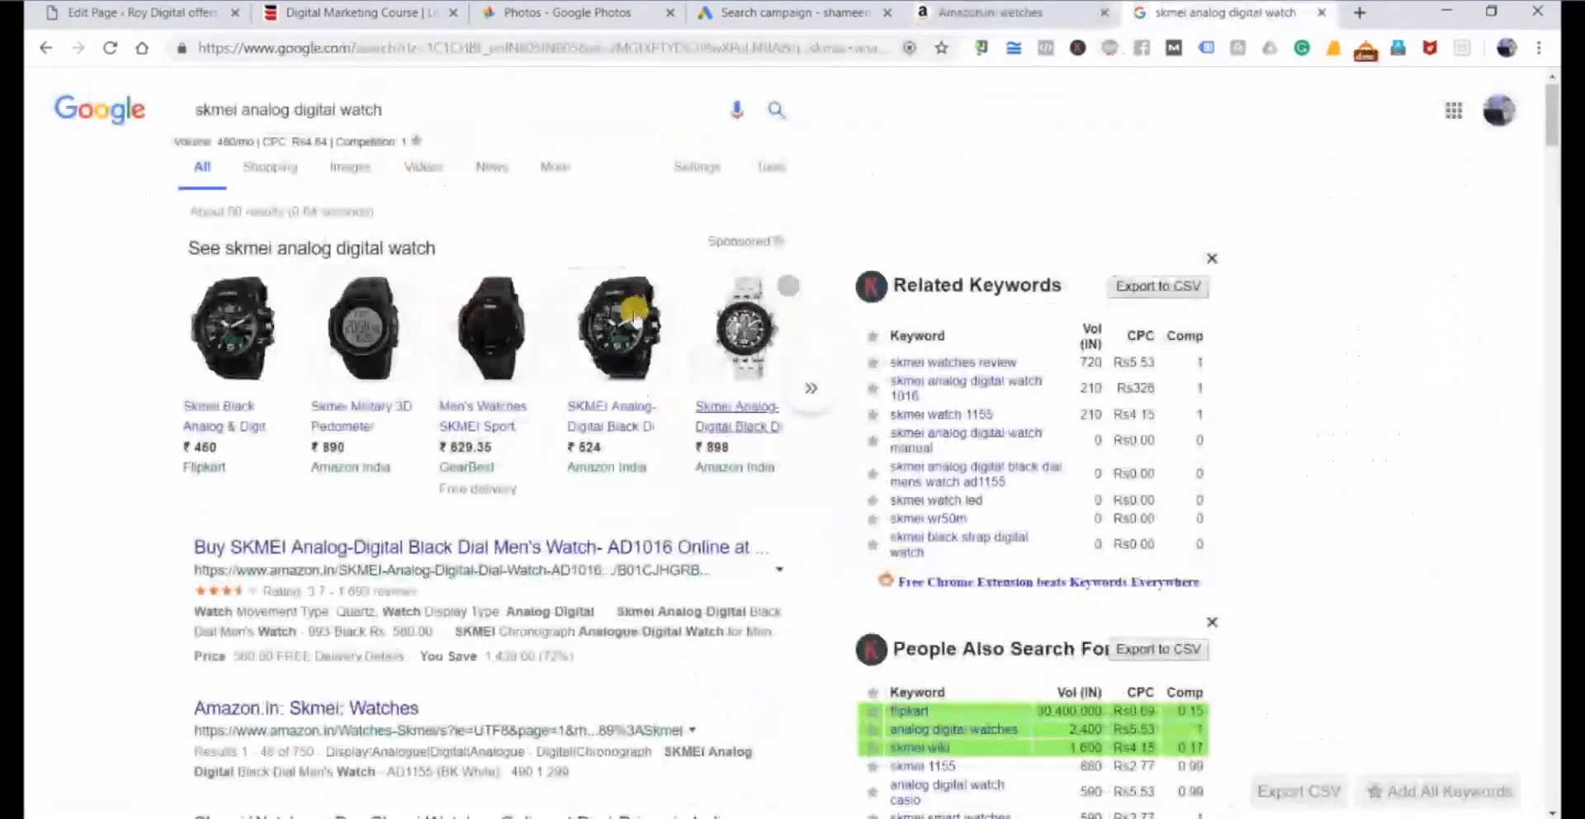
{"action": "mouse_move", "coordinate": [601, 343]}
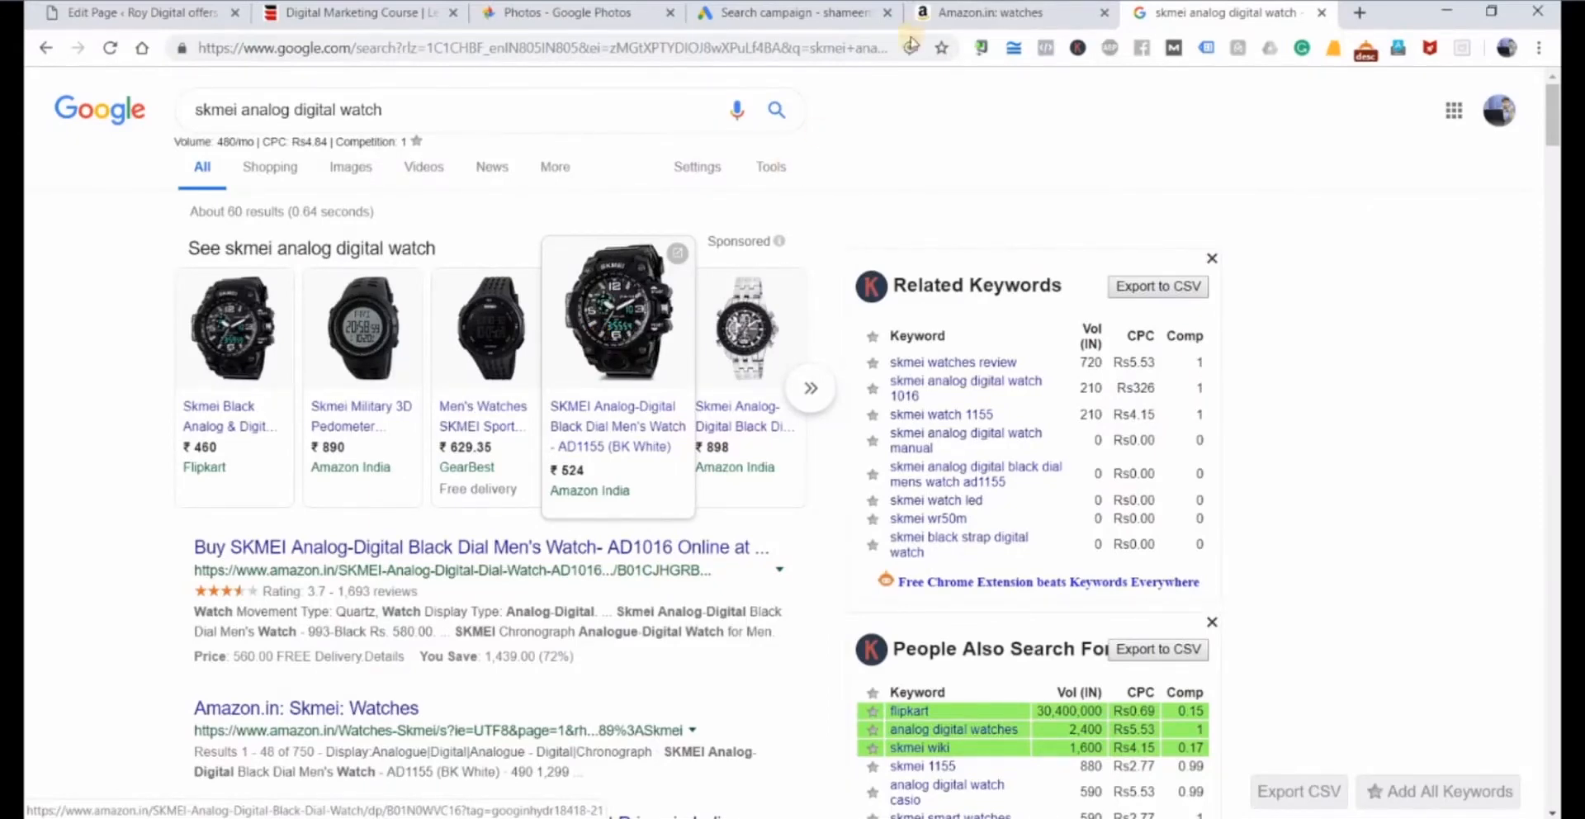
{"action": "left_click", "coordinate": [948, 21]}
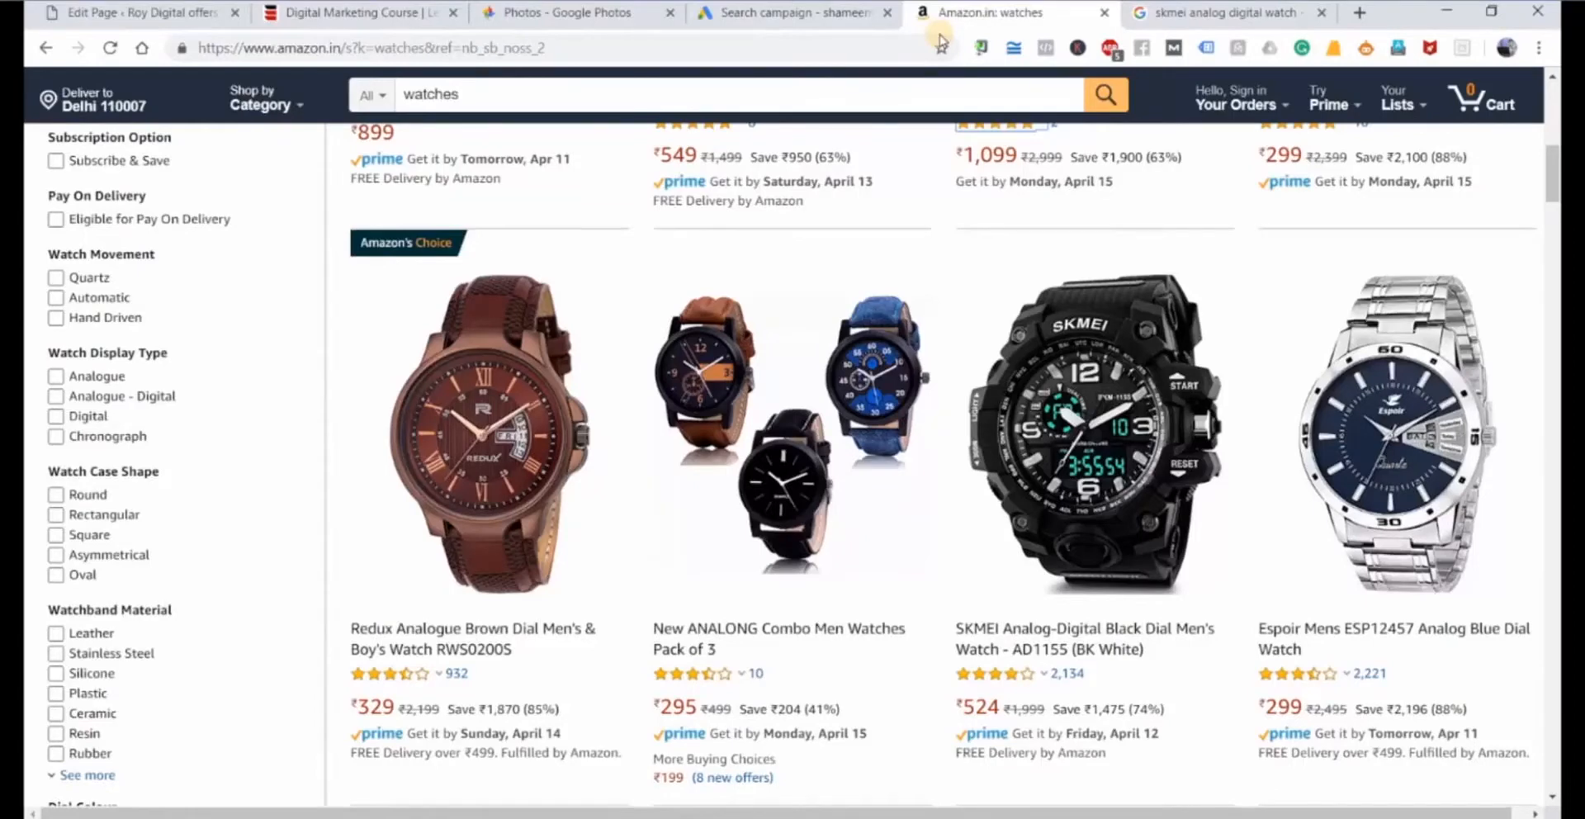
{"action": "left_click", "coordinate": [1261, 10]}
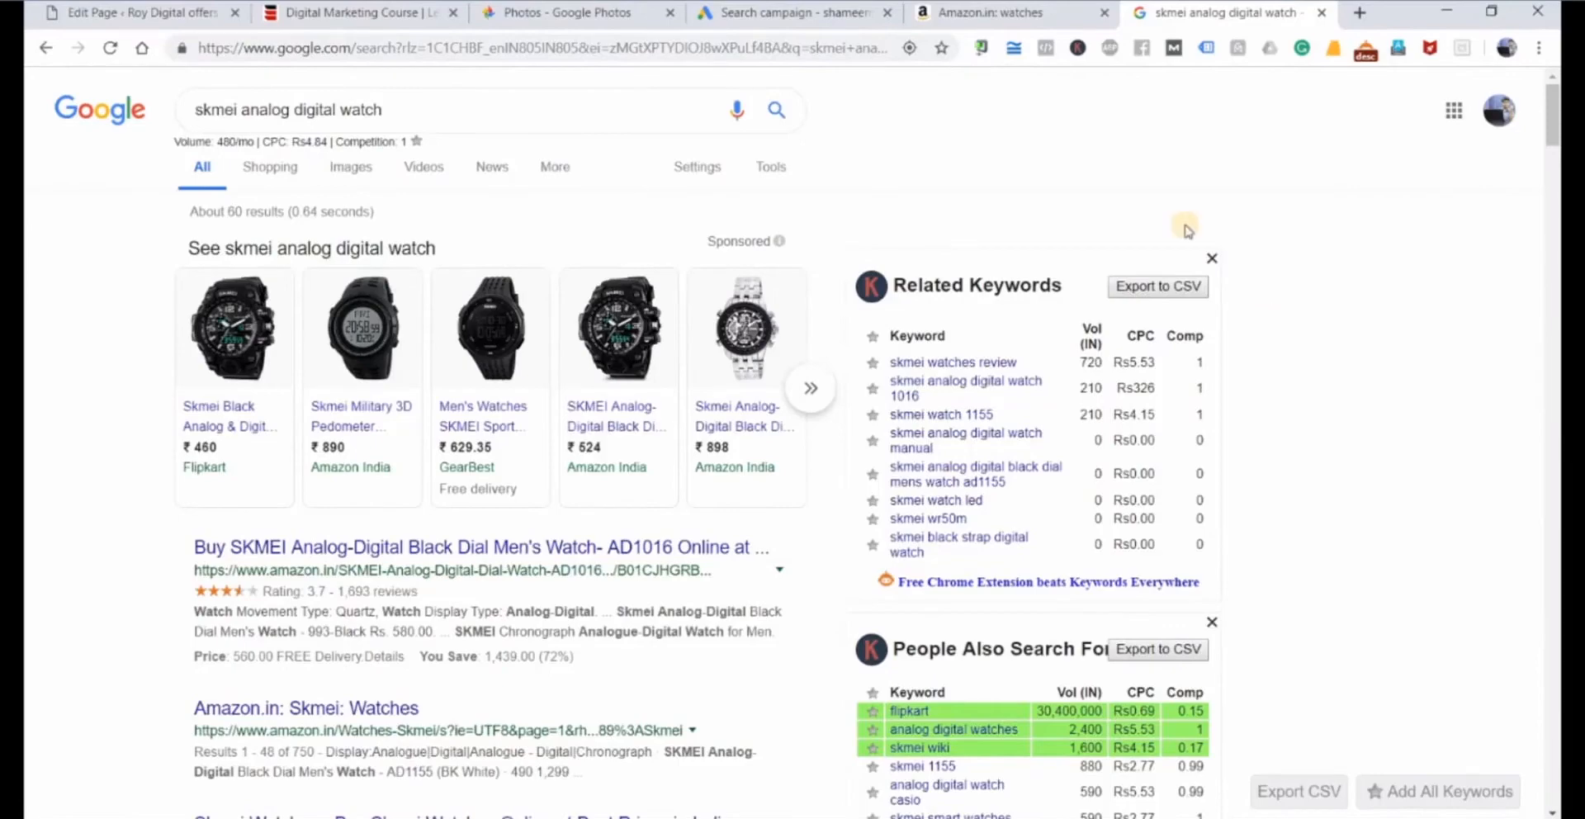
Switch to the Google Ads campaign settings and exclude the Google Display Network from the campaign's networks.
{"action": "left_click", "coordinate": [816, 13]}
{"action": "scroll", "coordinate": [825, 589], "scroll_direction": "down", "scroll_amount": 2}
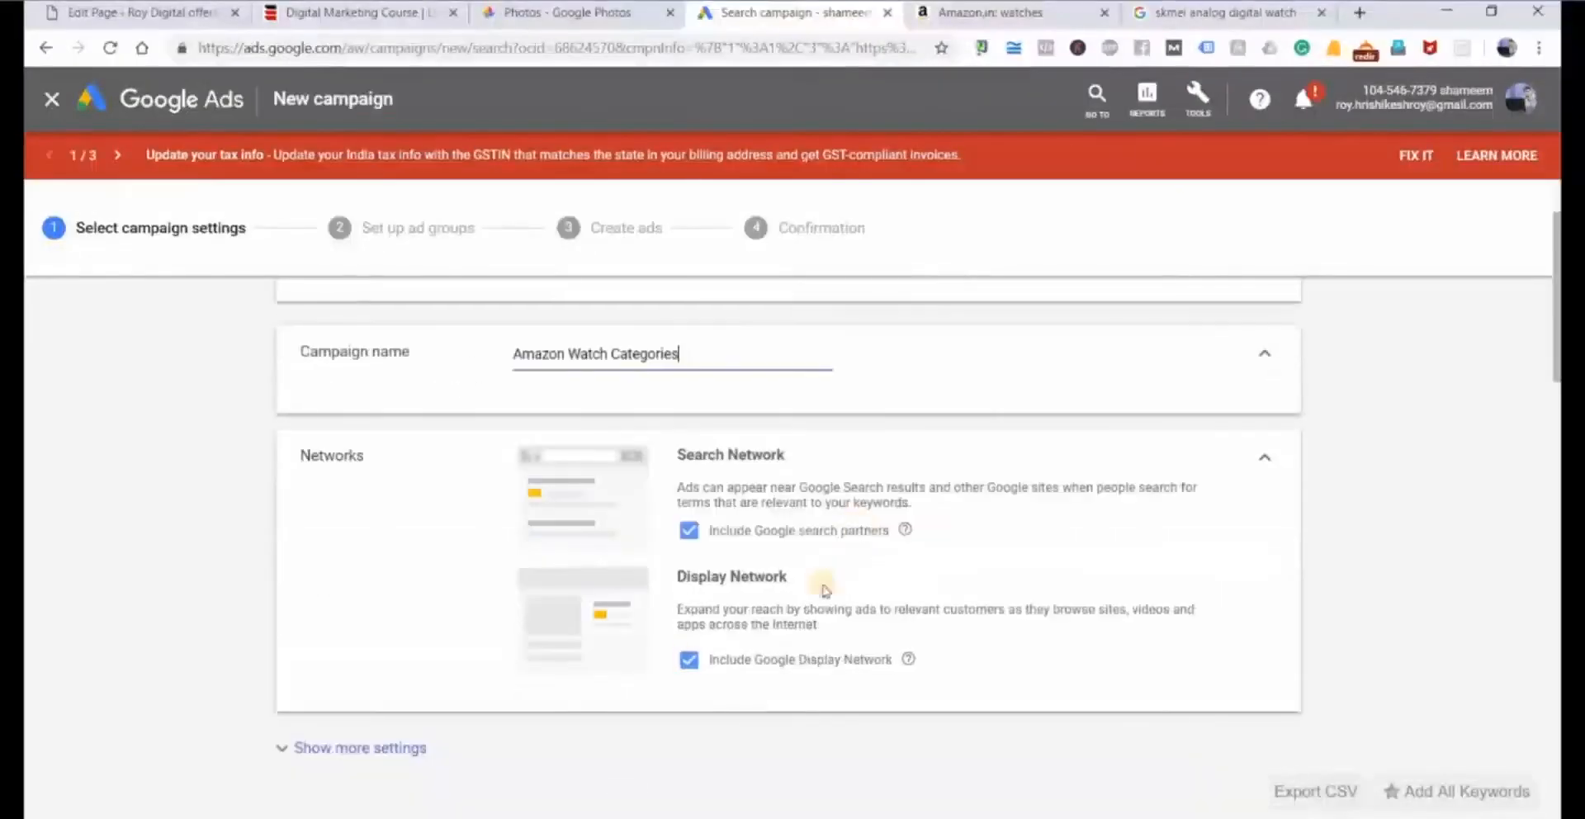
{"action": "left_click", "coordinate": [688, 659]}
Set the campaign's average daily budget to ₹10000.
{"action": "scroll", "coordinate": [621, 646], "scroll_direction": "down", "scroll_amount": 4}
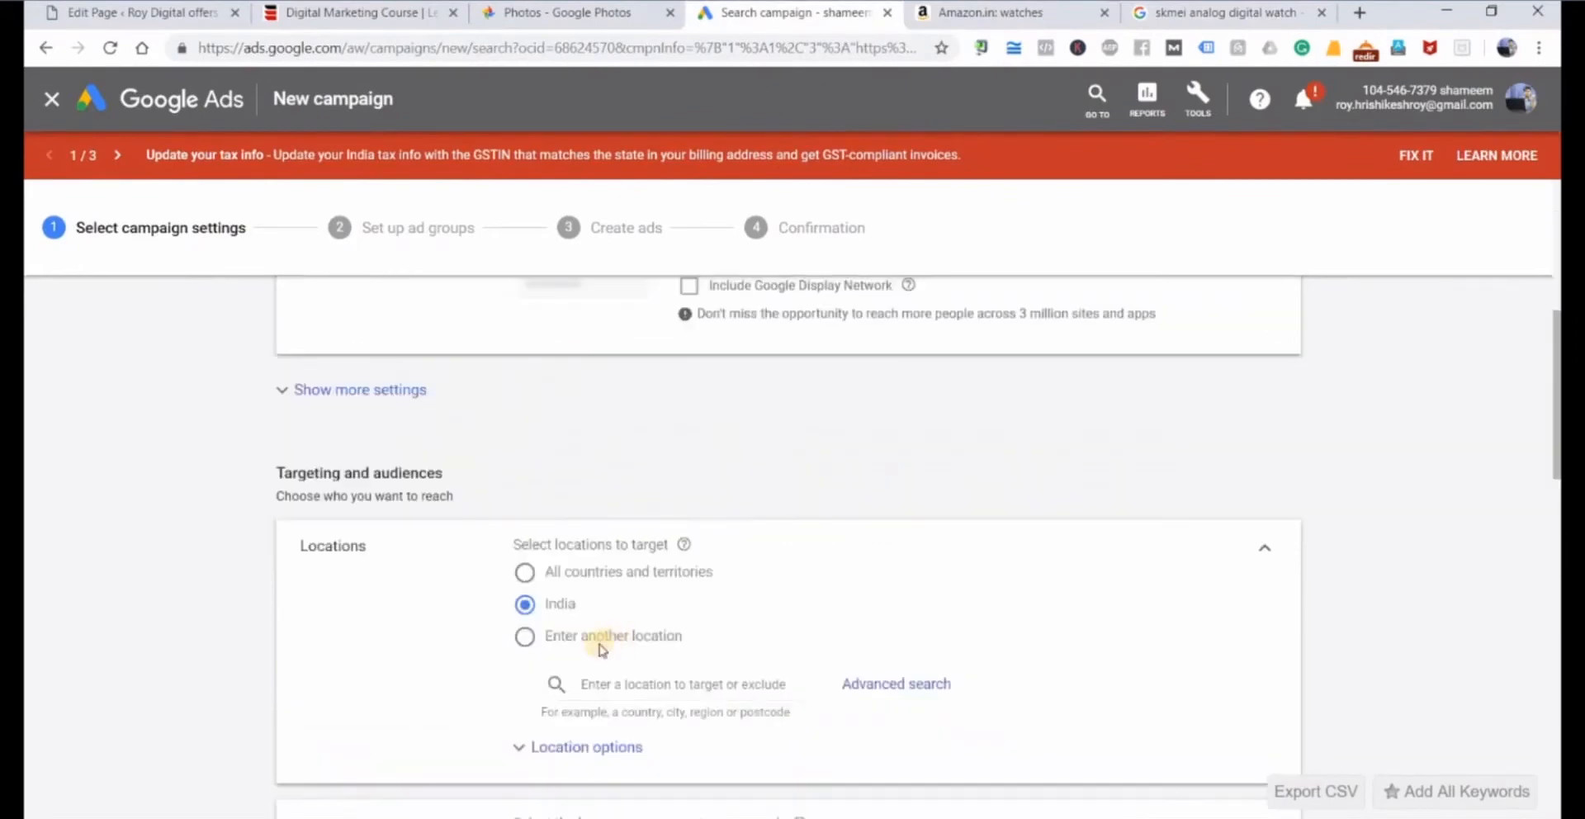
{"action": "scroll", "coordinate": [213, 529], "scroll_direction": "down", "scroll_amount": 2}
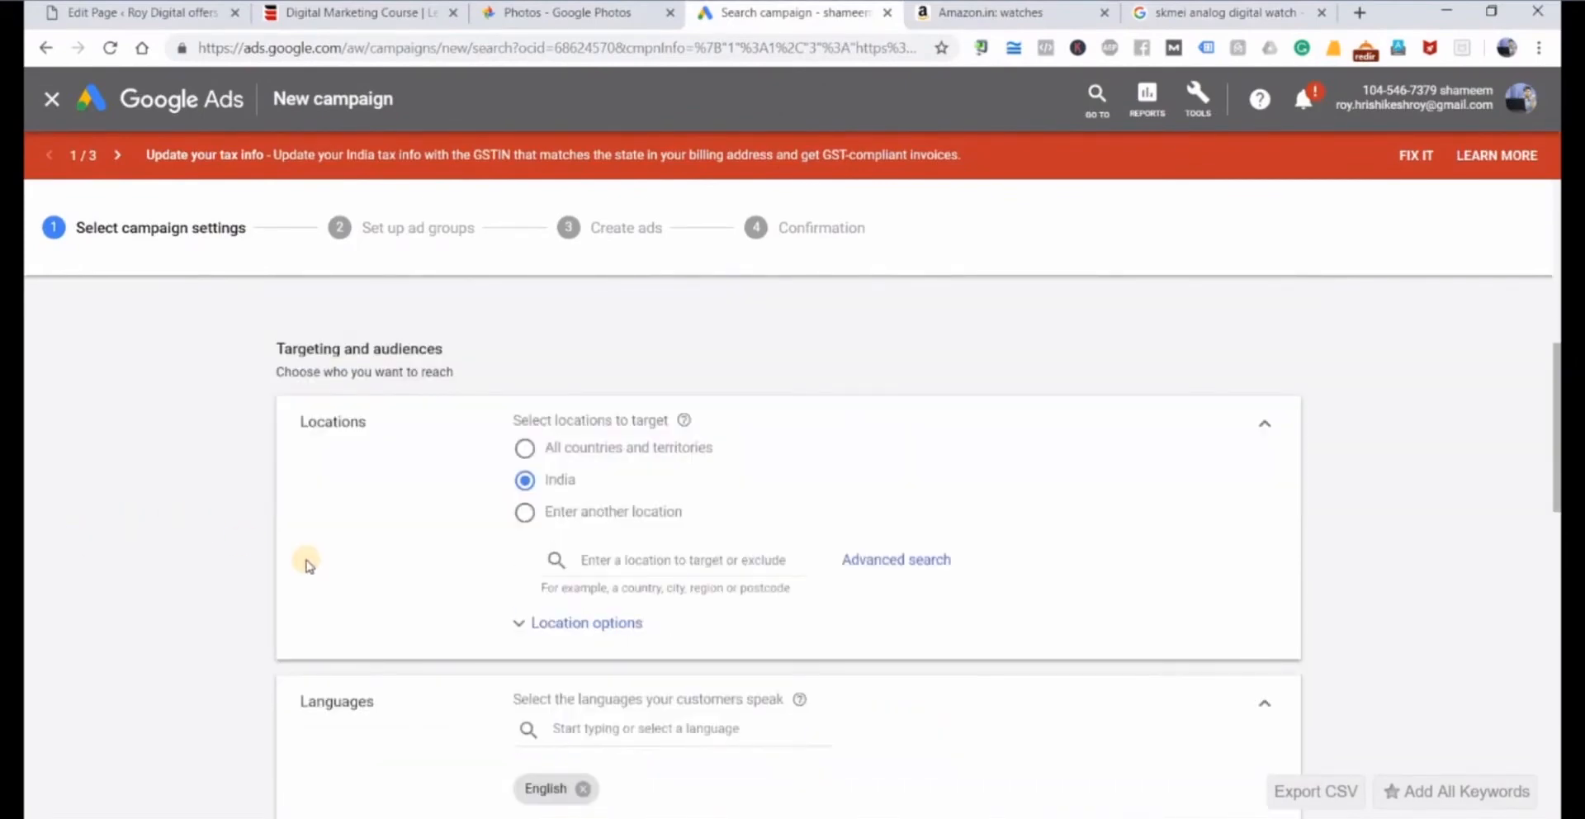
{"action": "scroll", "coordinate": [746, 506], "scroll_direction": "down", "scroll_amount": 8}
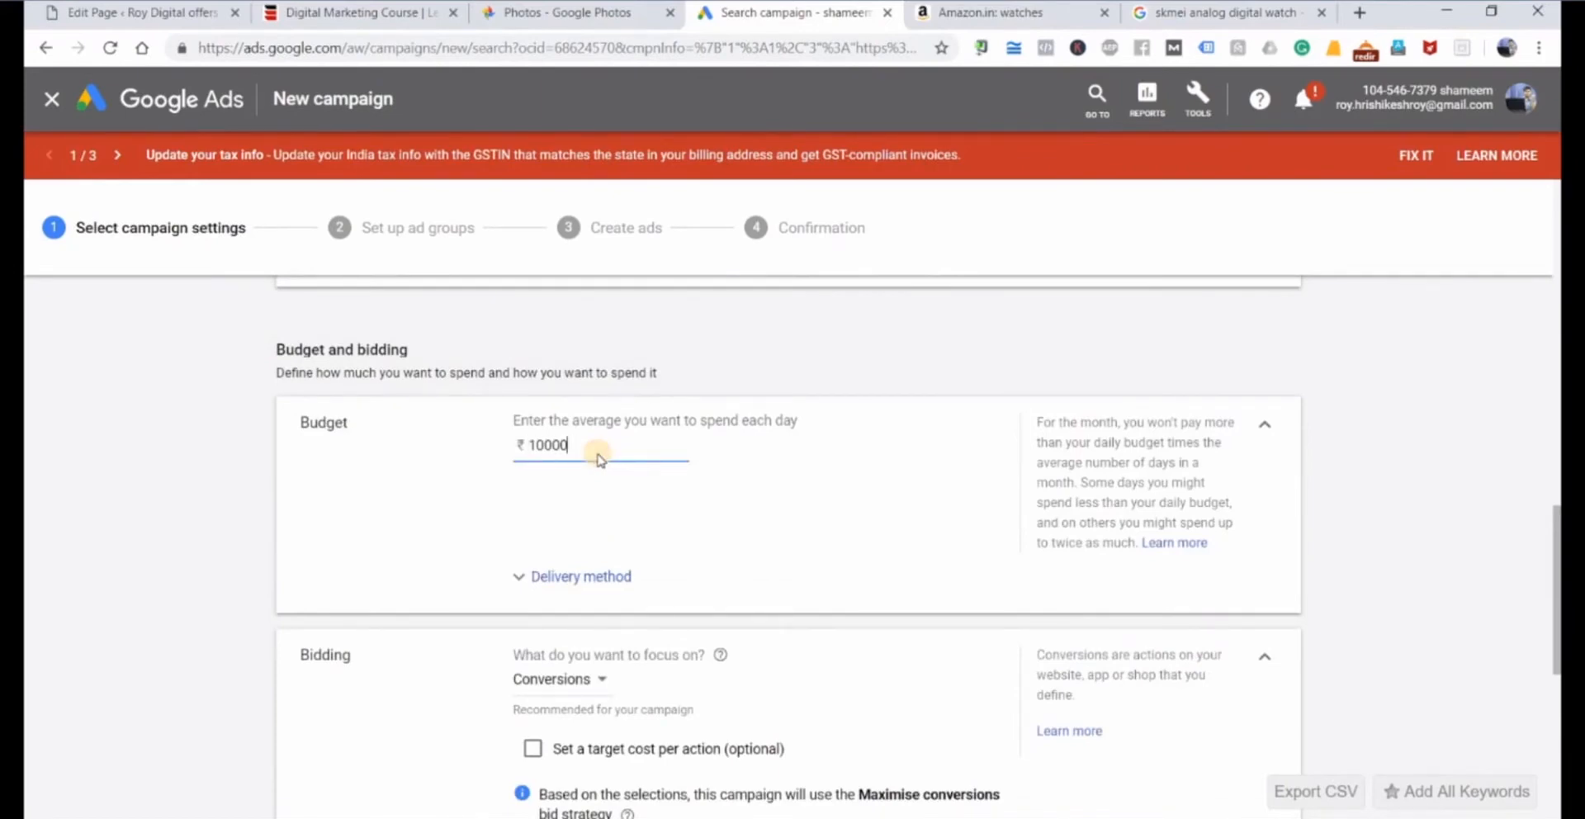
View the available bidding focus options for the campaign and close the list without choosing another one.
{"action": "scroll", "coordinate": [577, 450], "scroll_direction": "down", "scroll_amount": 3}
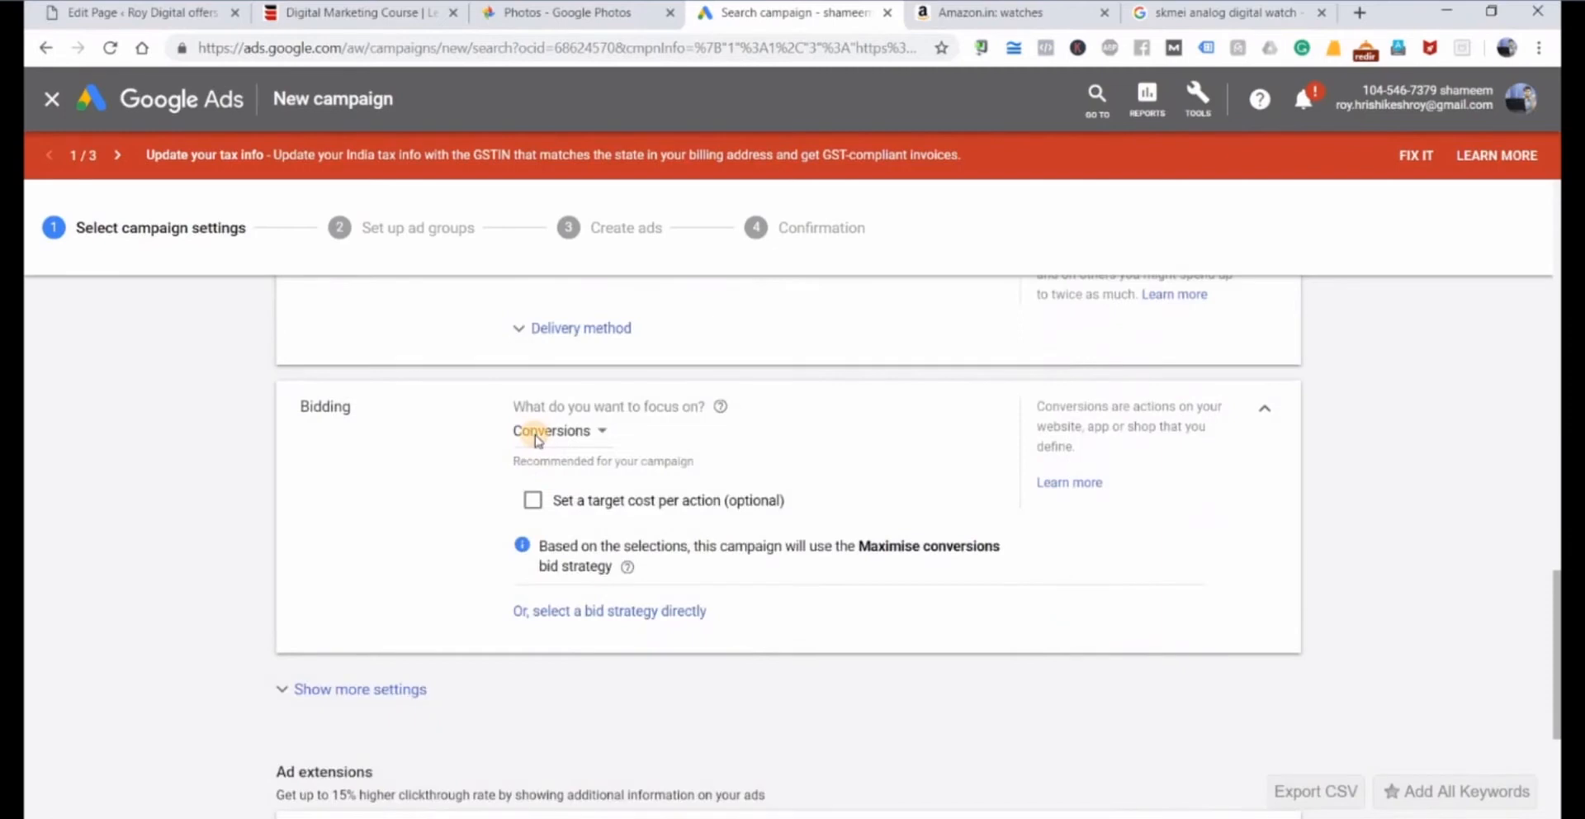
{"action": "left_click", "coordinate": [537, 438]}
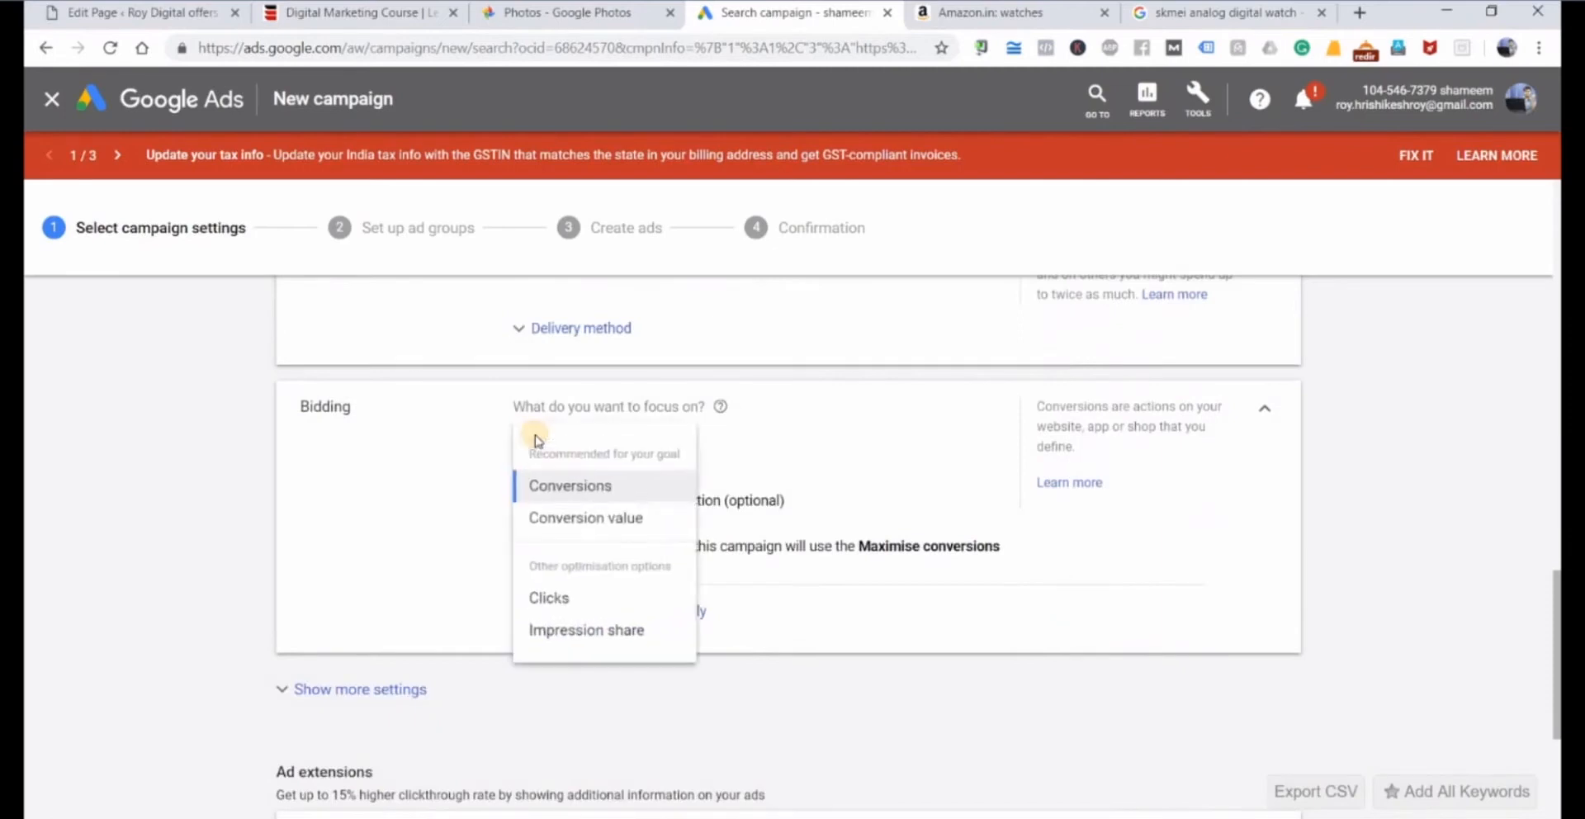
{"action": "left_click", "coordinate": [382, 544]}
{"action": "scroll", "coordinate": [382, 543], "scroll_direction": "down", "scroll_amount": 4}
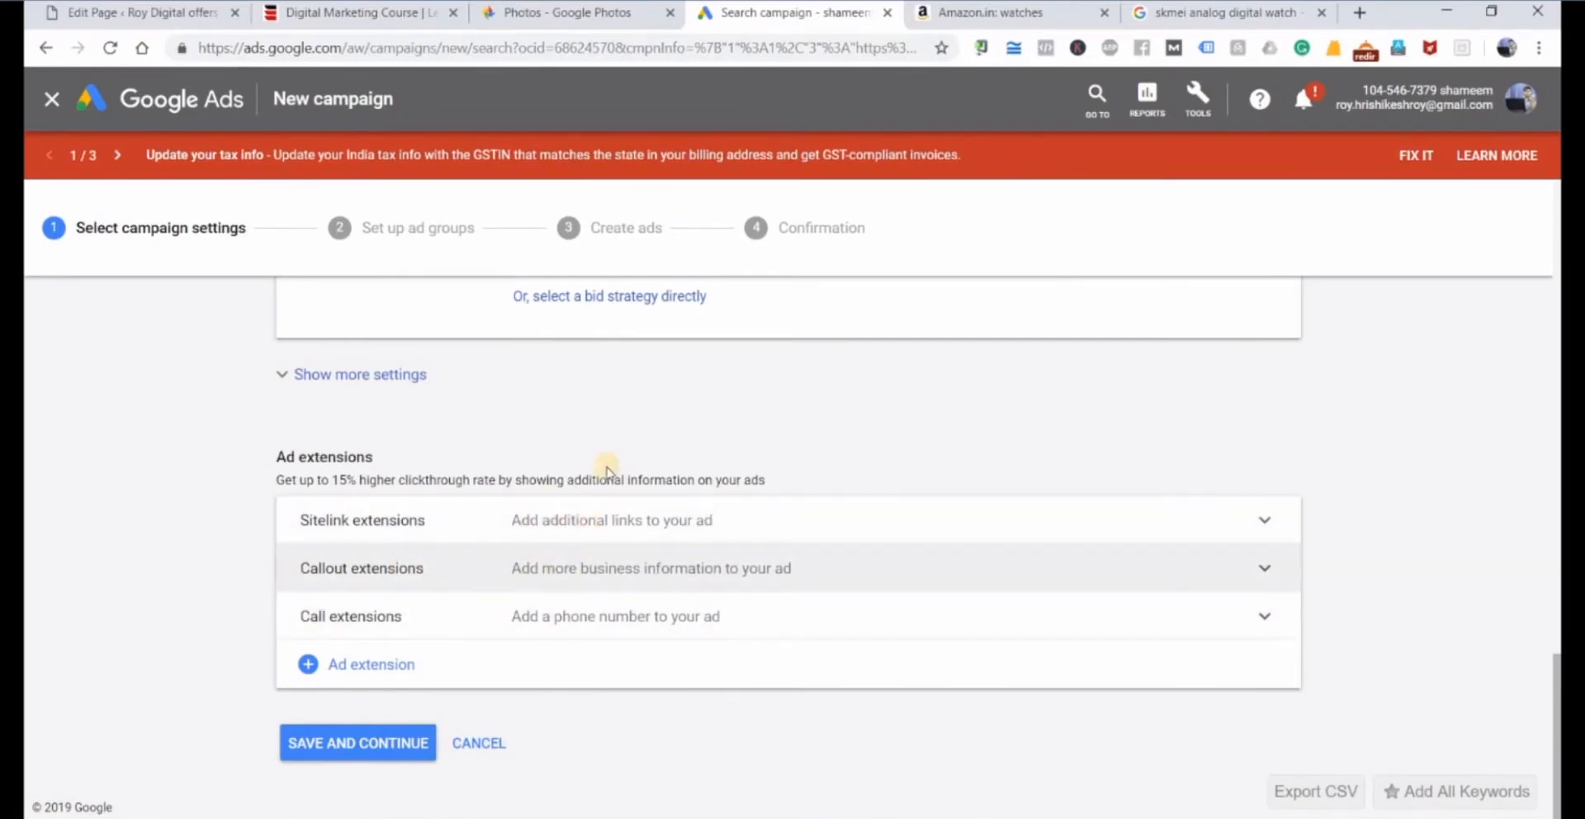
Inspect the sitelink extension settings under the ad extensions and collapse them again.
{"action": "left_click", "coordinate": [682, 520]}
{"action": "scroll", "coordinate": [704, 641], "scroll_direction": "down", "scroll_amount": 5}
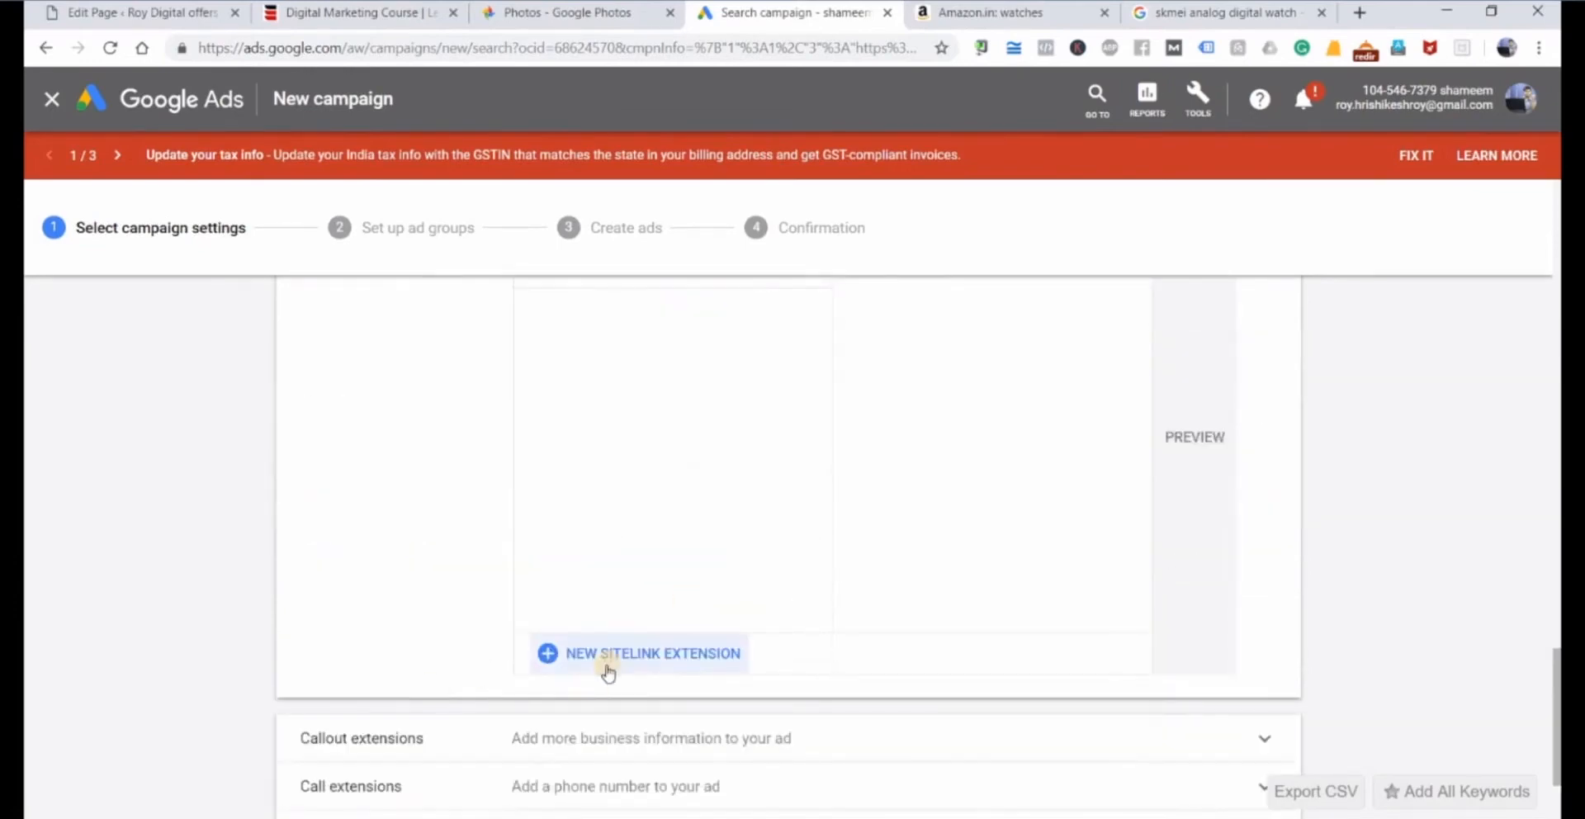
{"action": "scroll", "coordinate": [712, 629], "scroll_direction": "up", "scroll_amount": 3}
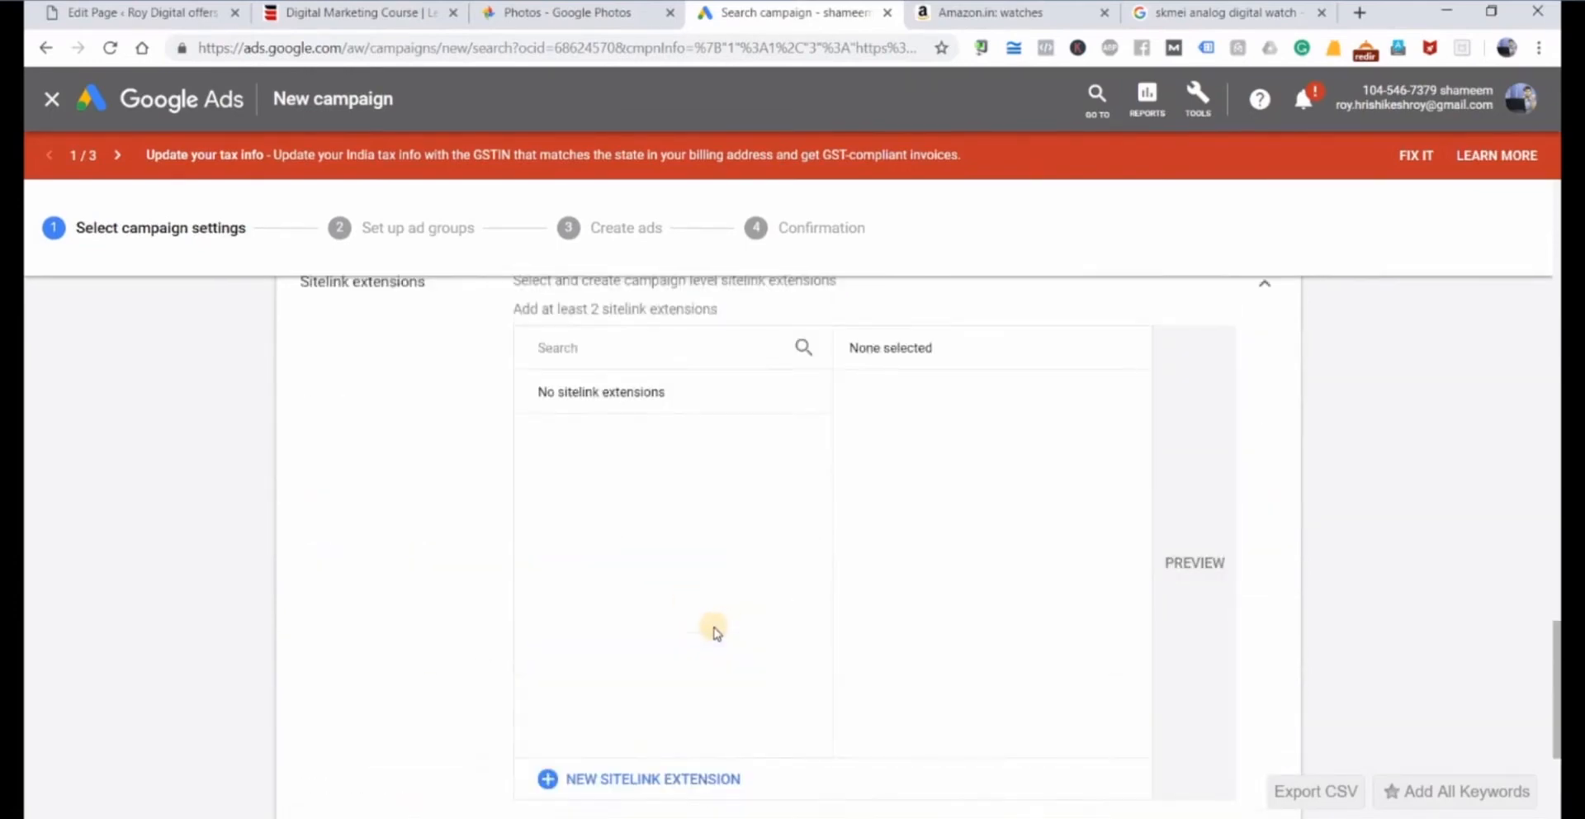
{"action": "left_click", "coordinate": [1264, 408]}
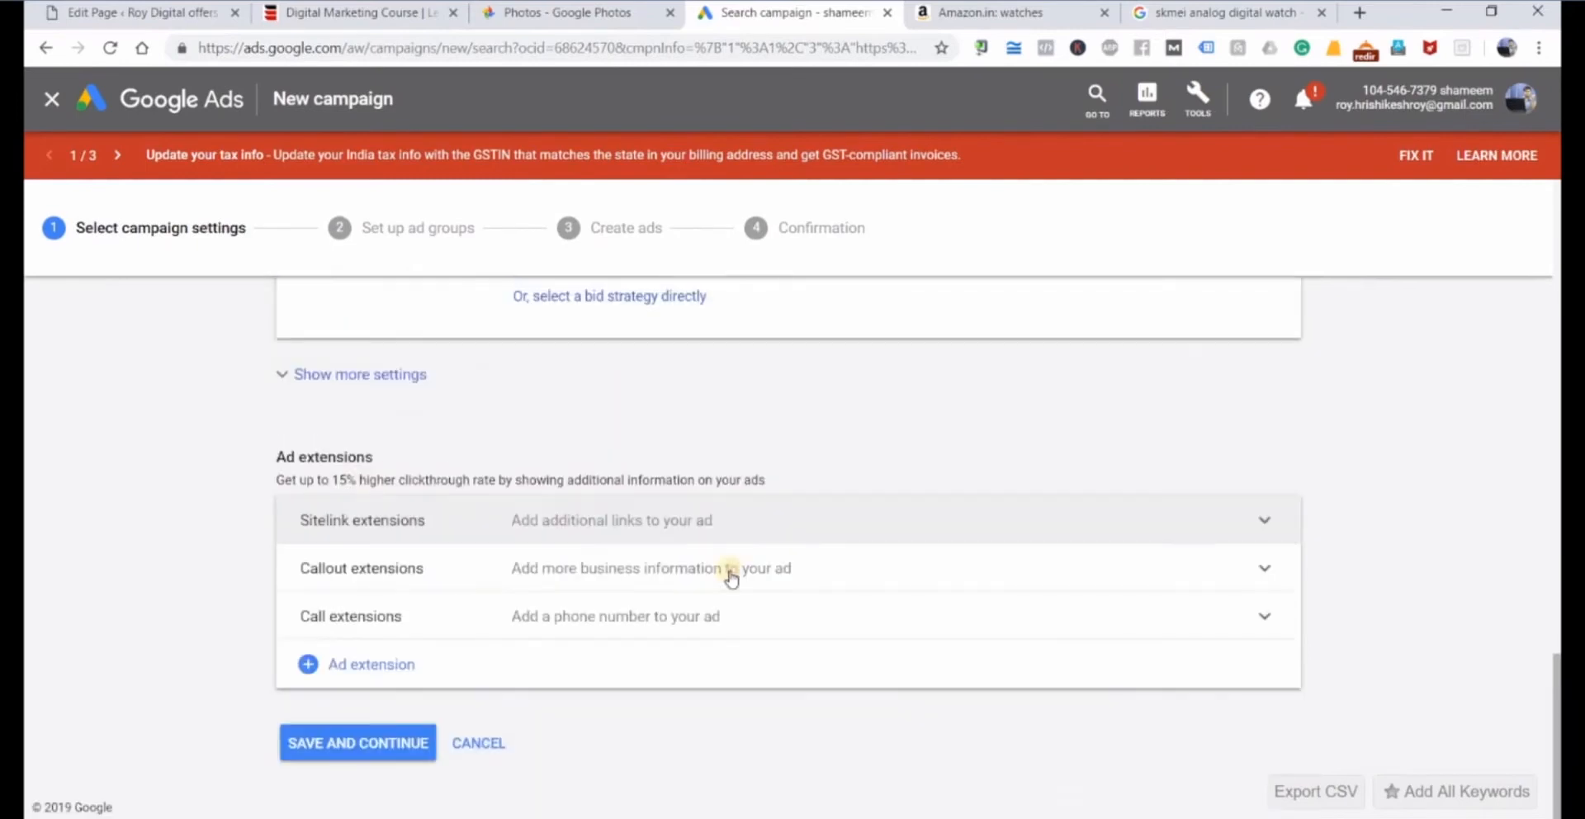
Expand the additional ad schedule and ad rotation settings, review the campaign settings, and save them to continue to the ad groups.
{"action": "left_click", "coordinate": [396, 376]}
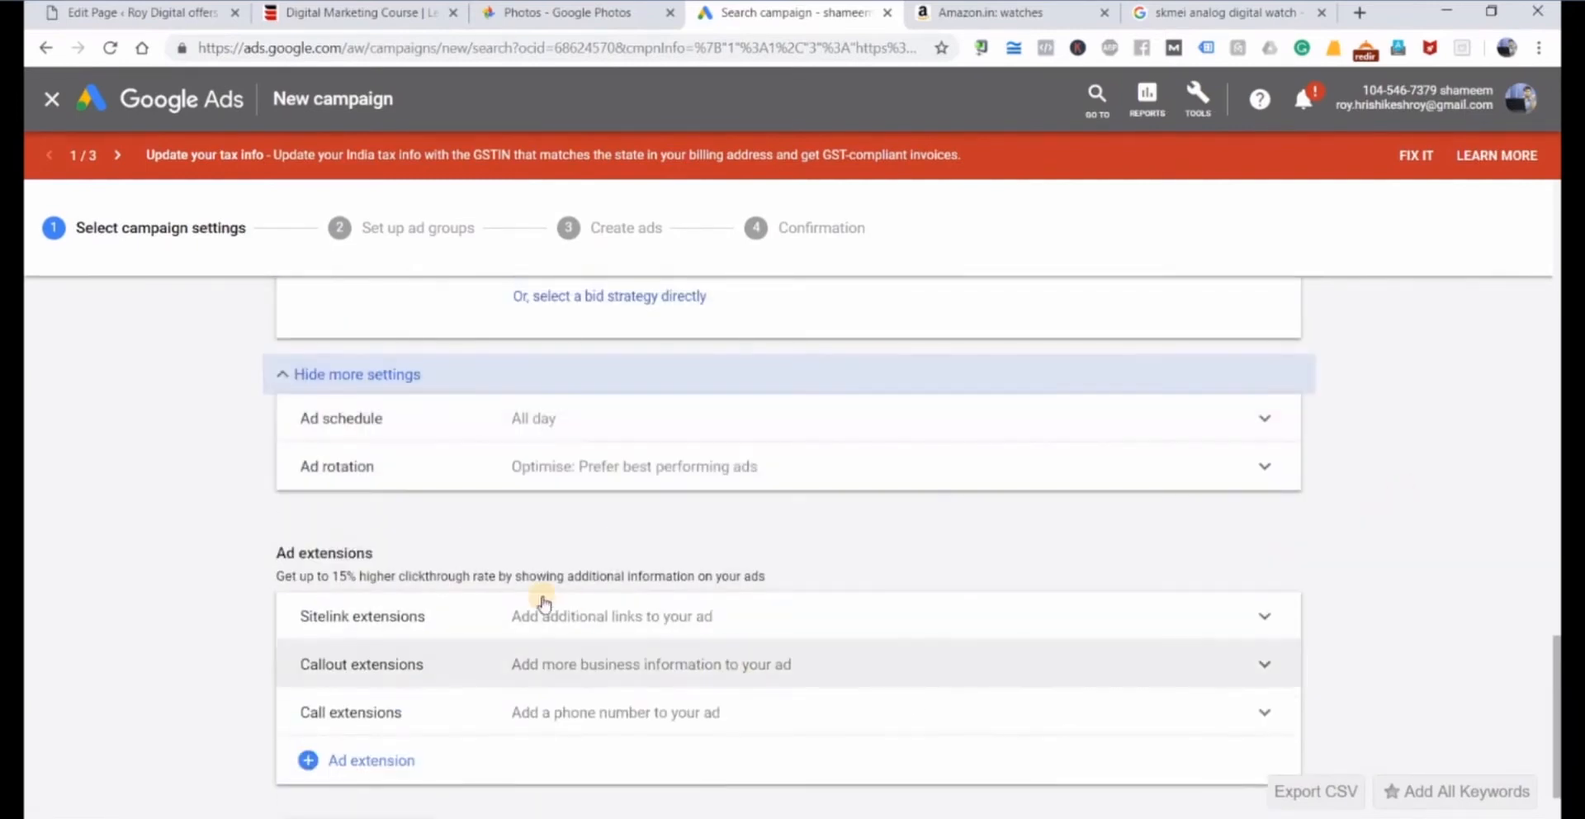
{"action": "scroll", "coordinate": [537, 601], "scroll_direction": "down", "scroll_amount": 1}
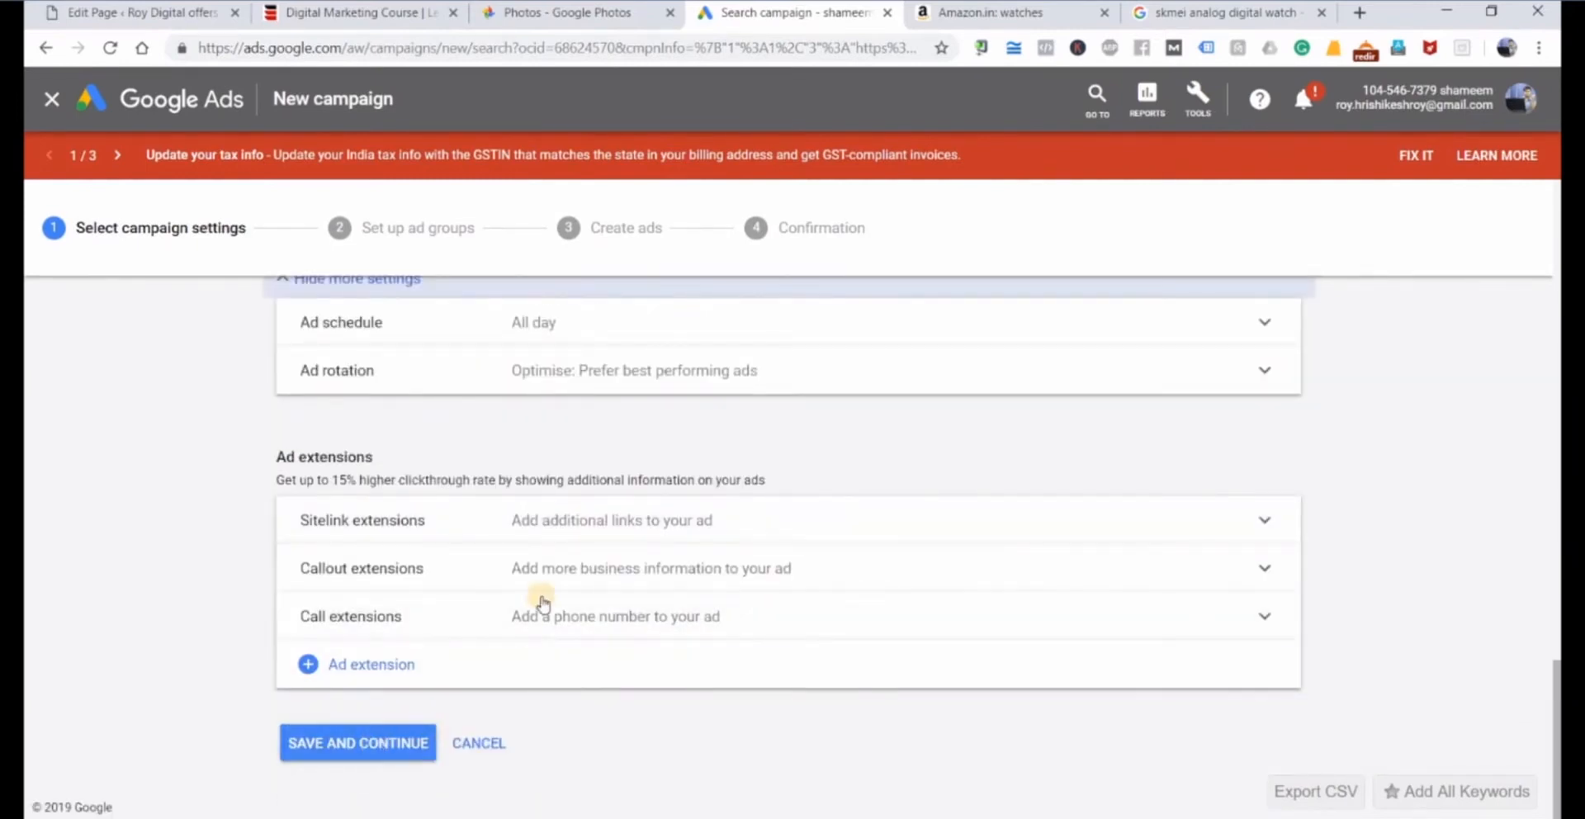
{"action": "scroll", "coordinate": [537, 601], "scroll_direction": "up", "scroll_amount": 6}
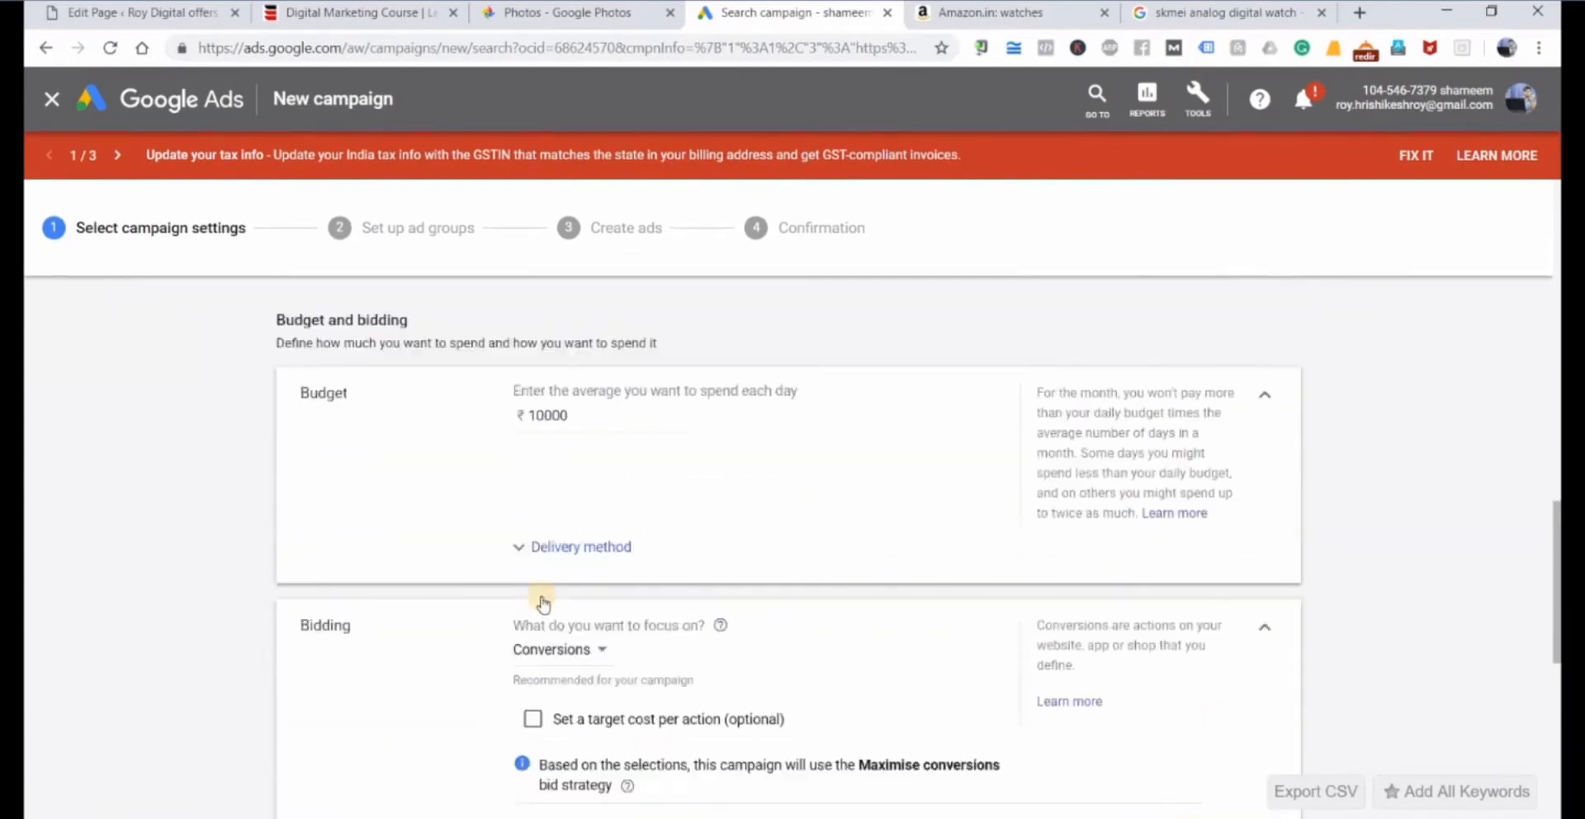
{"action": "scroll", "coordinate": [541, 602], "scroll_direction": "down", "scroll_amount": 7}
{"action": "left_click", "coordinate": [364, 743]}
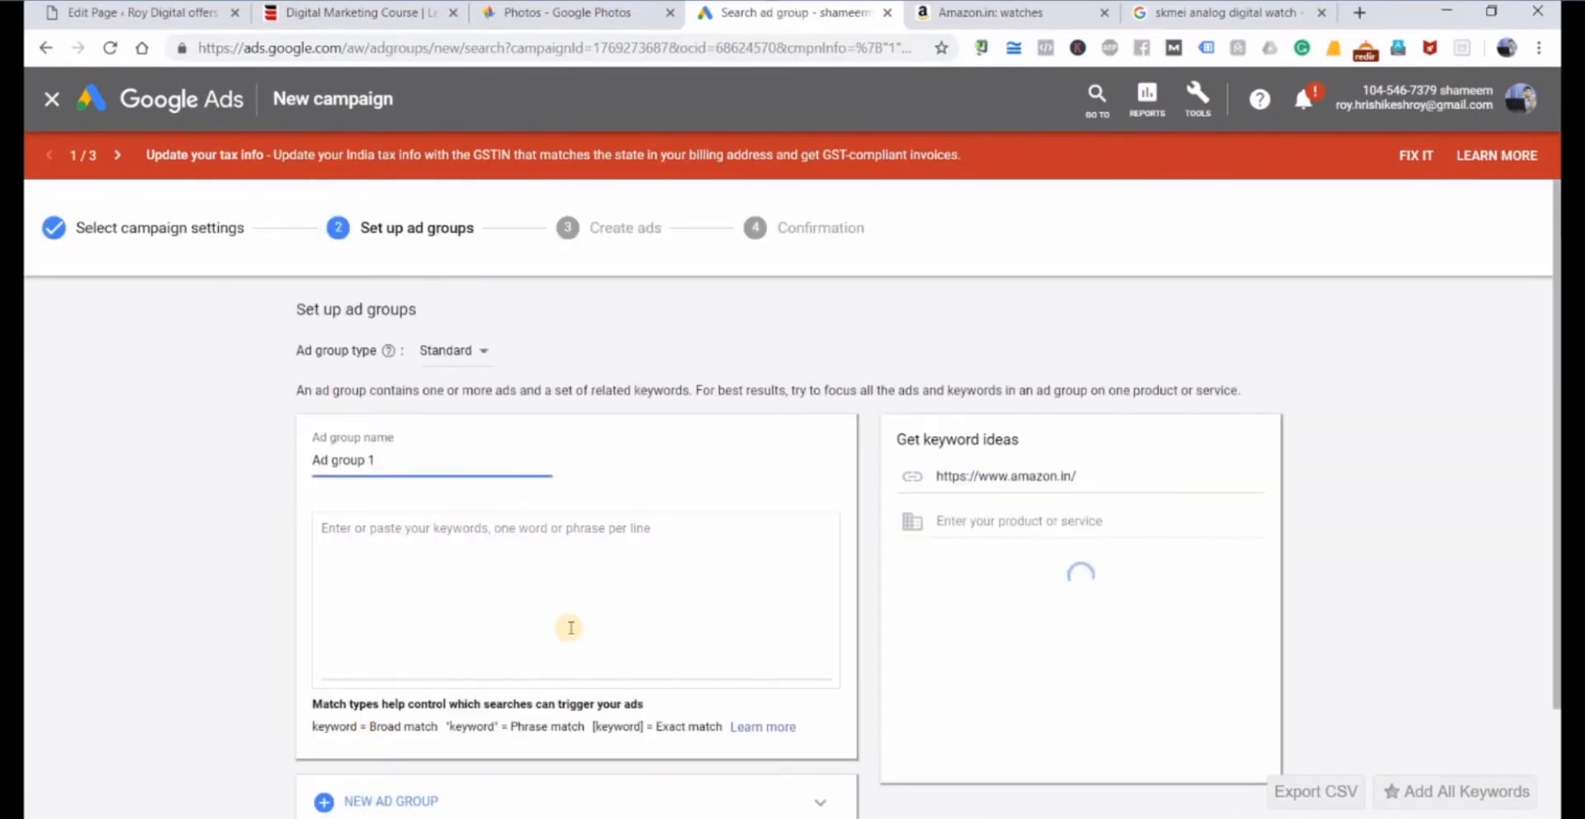
Leave the ad group setup of the new campaign without saving any ad groups.
{"action": "scroll", "coordinate": [566, 636], "scroll_direction": "down", "scroll_amount": 2}
{"action": "scroll", "coordinate": [107, 209], "scroll_direction": "up", "scroll_amount": 2}
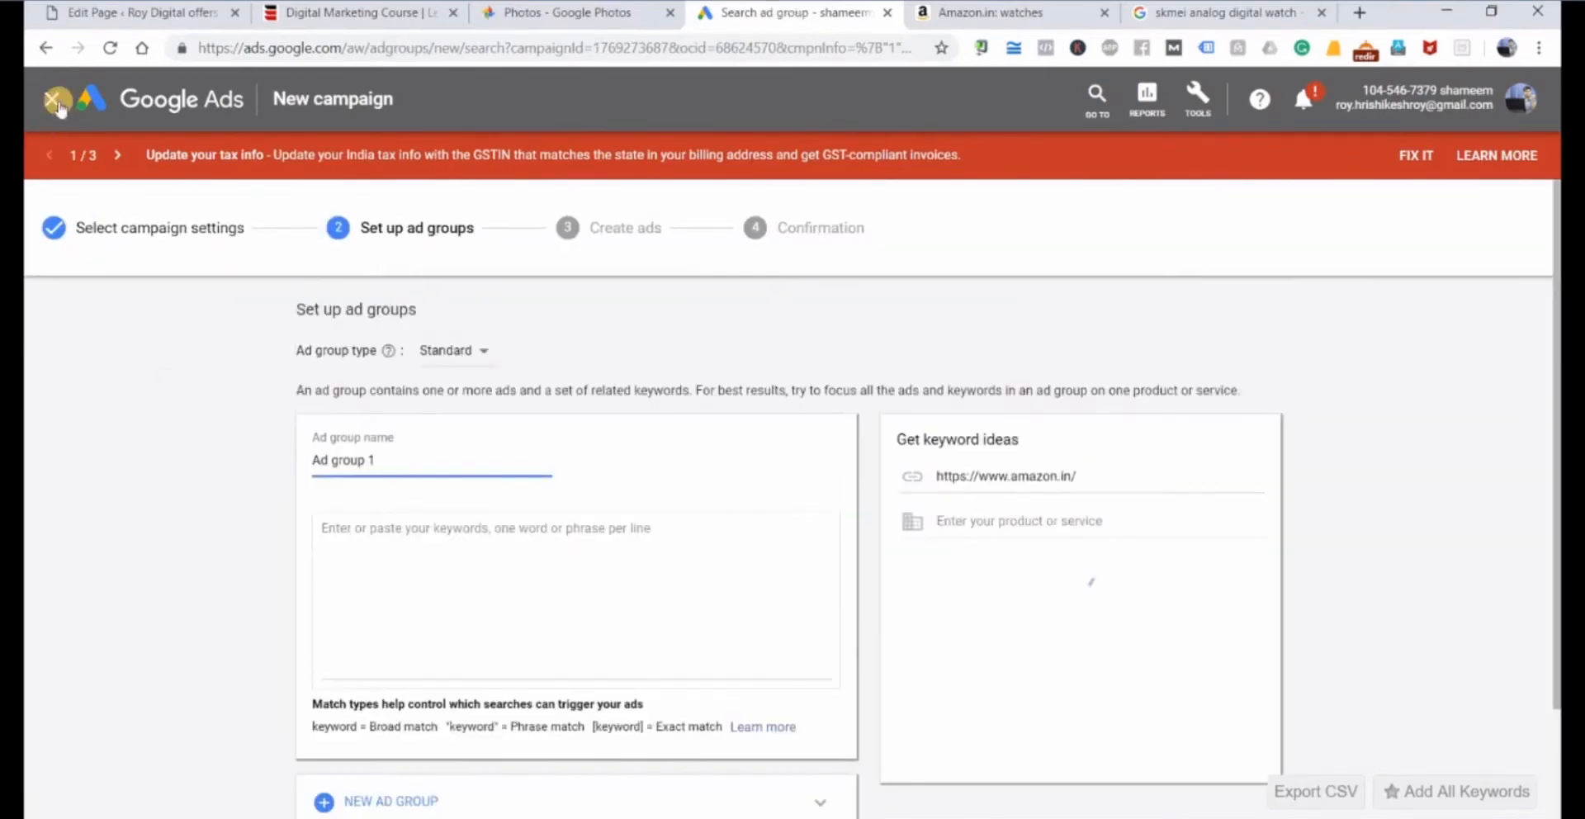
{"action": "left_click", "coordinate": [56, 103]}
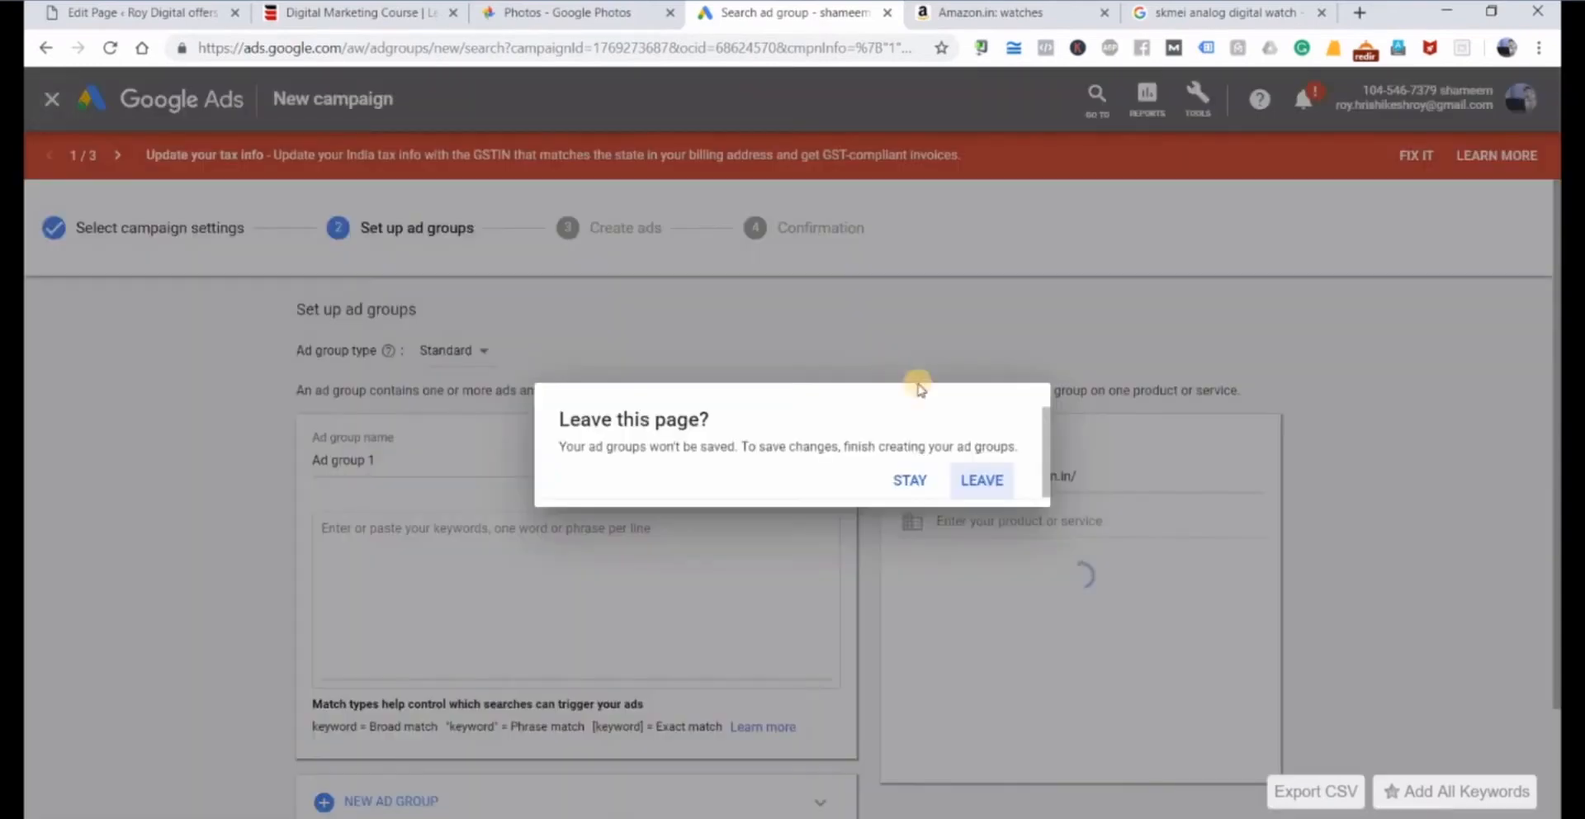
{"action": "left_click", "coordinate": [971, 487]}
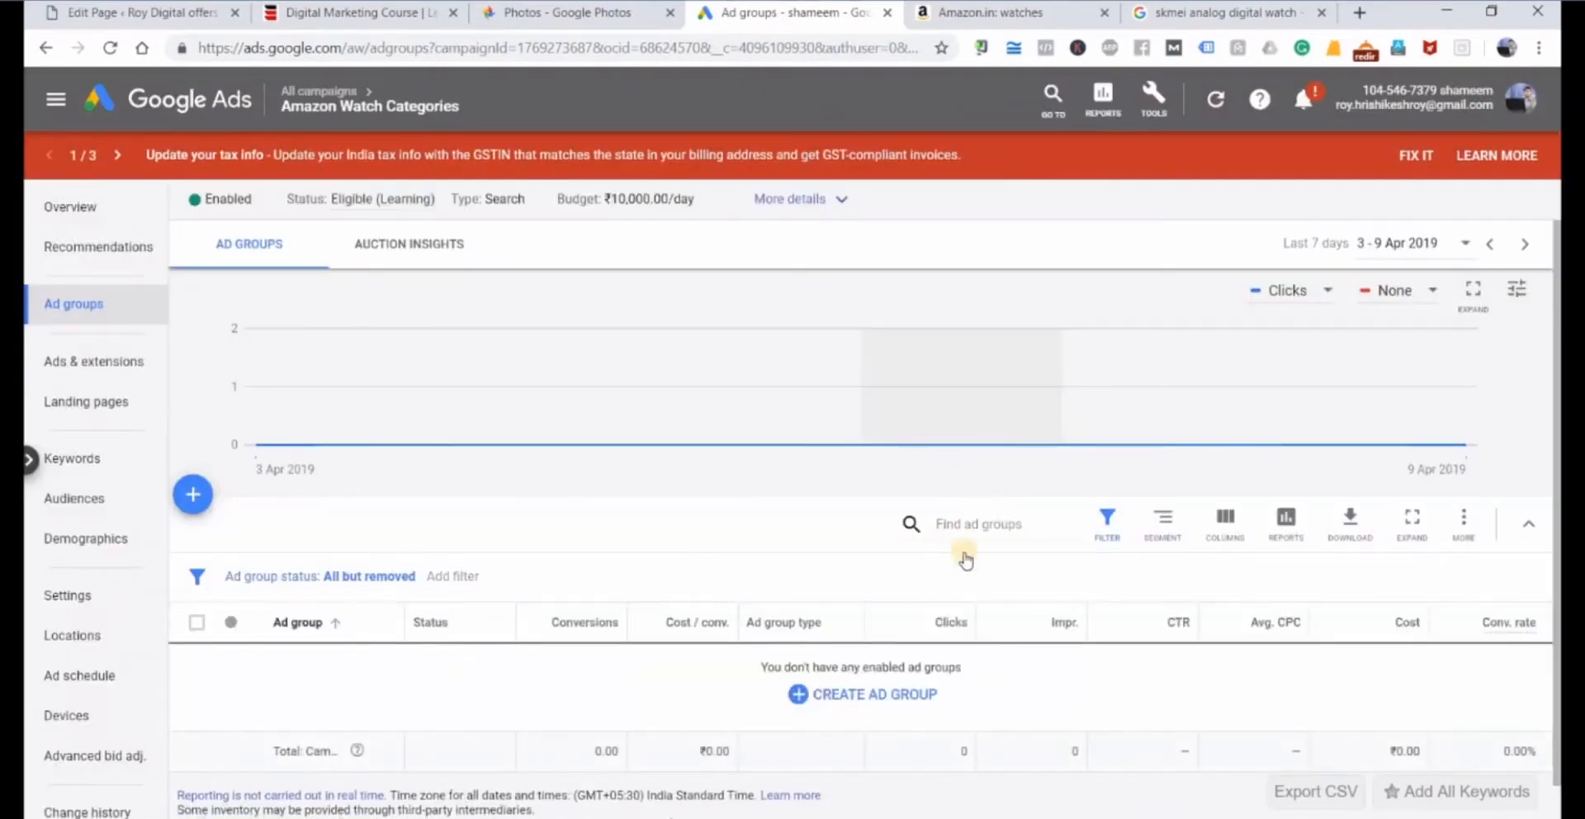
{"action": "left_click", "coordinate": [863, 694]}
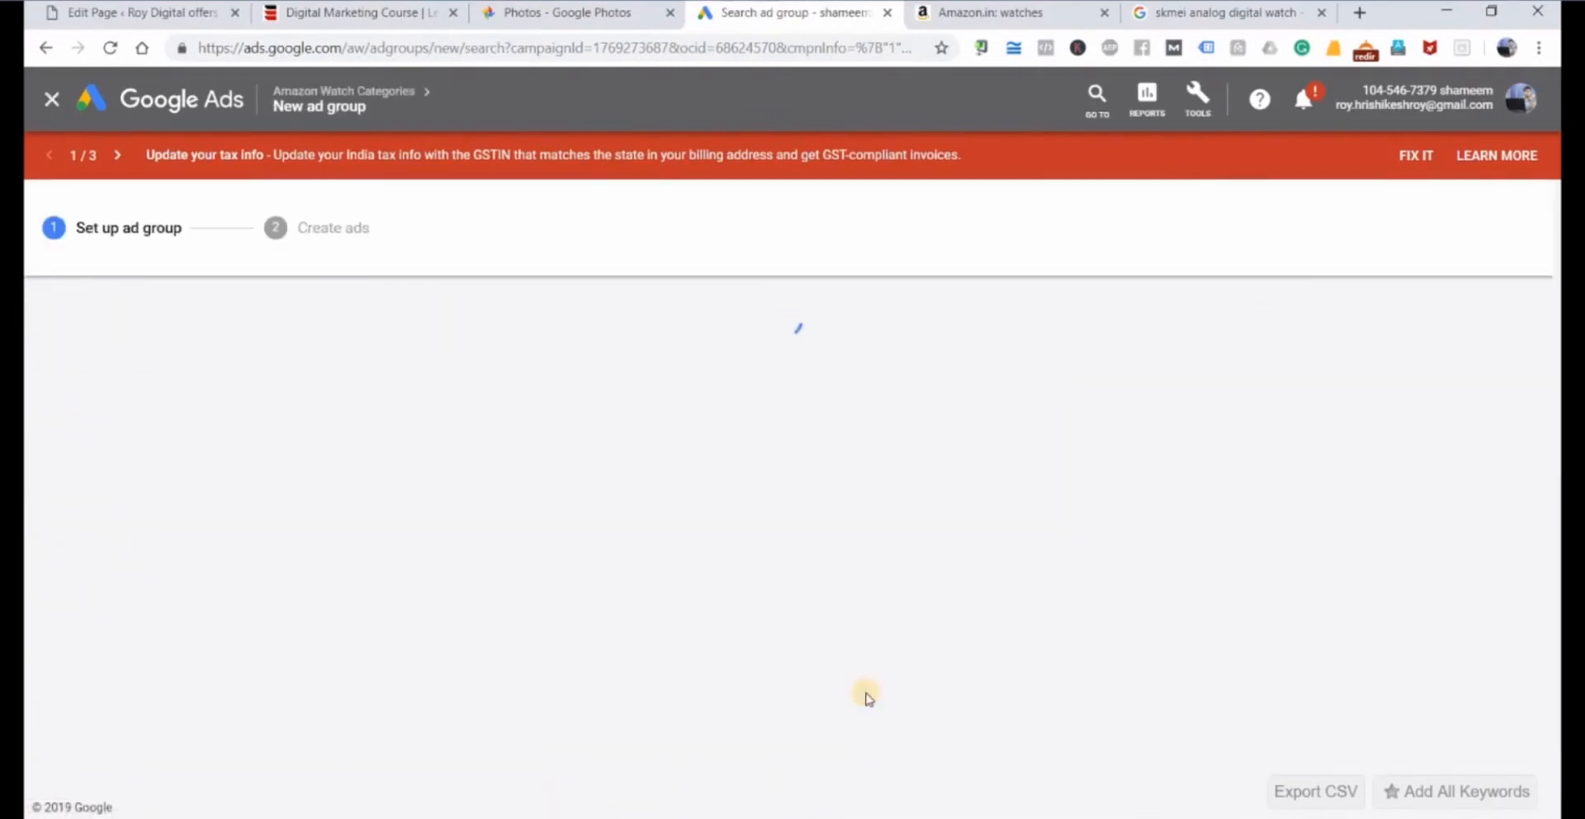
{"action": "left_click", "coordinate": [52, 101]}
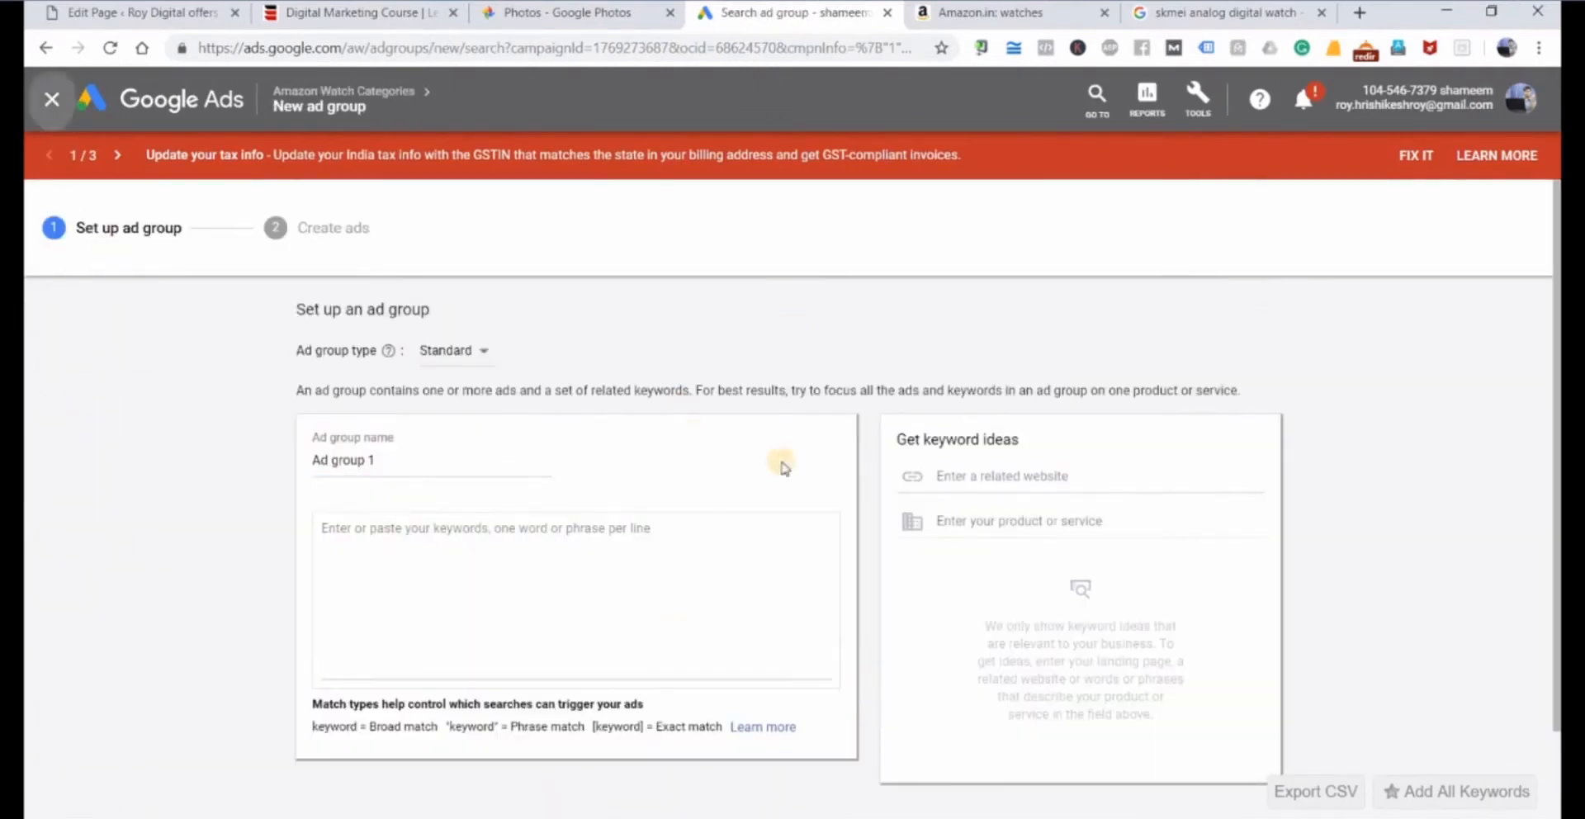
{"action": "left_click", "coordinate": [978, 473]}
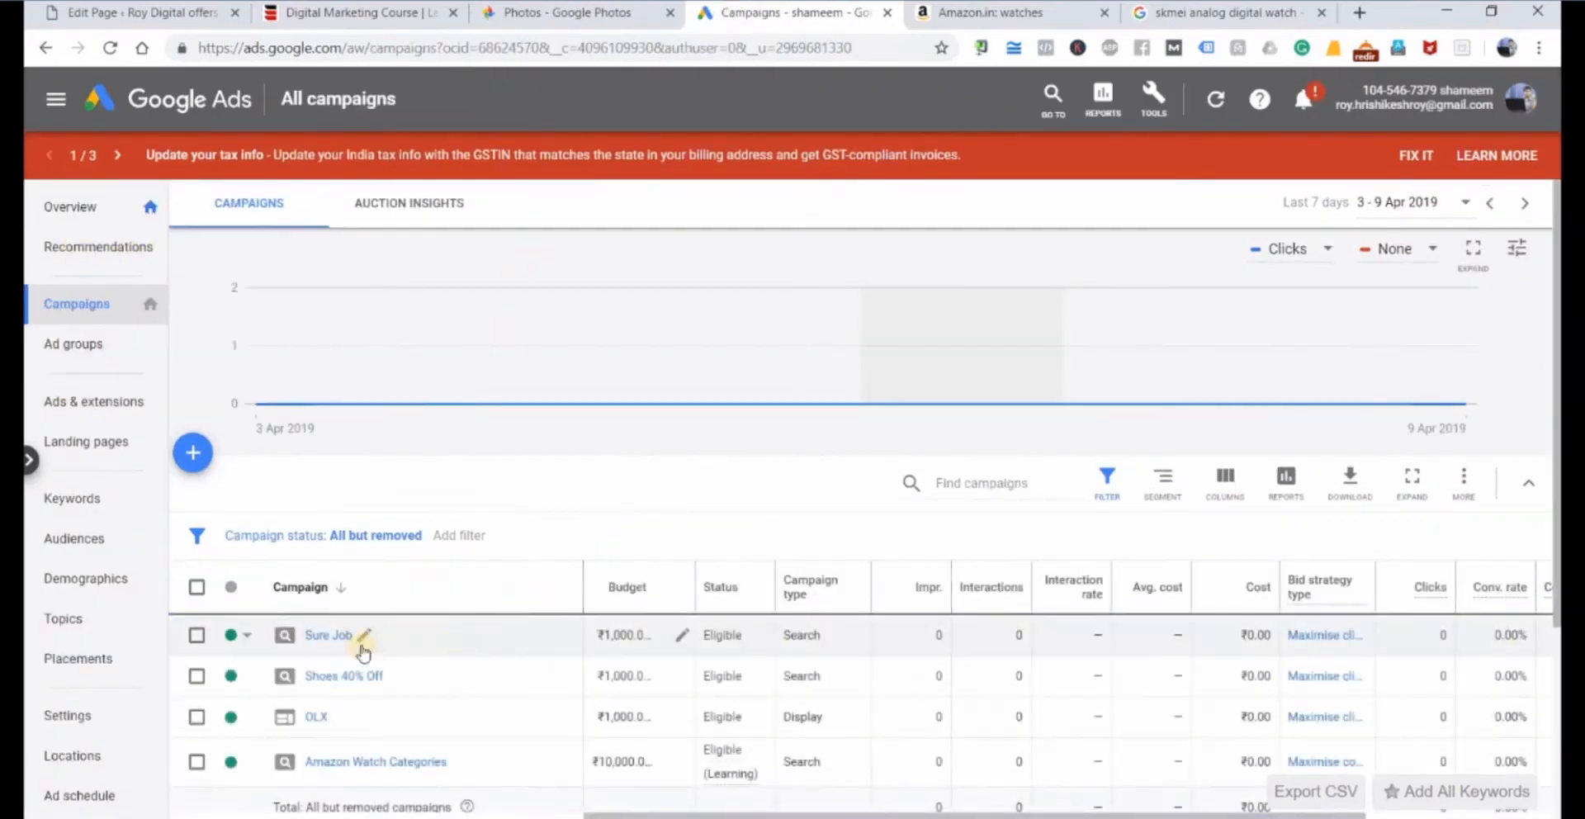
Permanently remove the Amazon Watch Categories campaign from the campaign list.
{"action": "scroll", "coordinate": [364, 652], "scroll_direction": "down", "scroll_amount": 2}
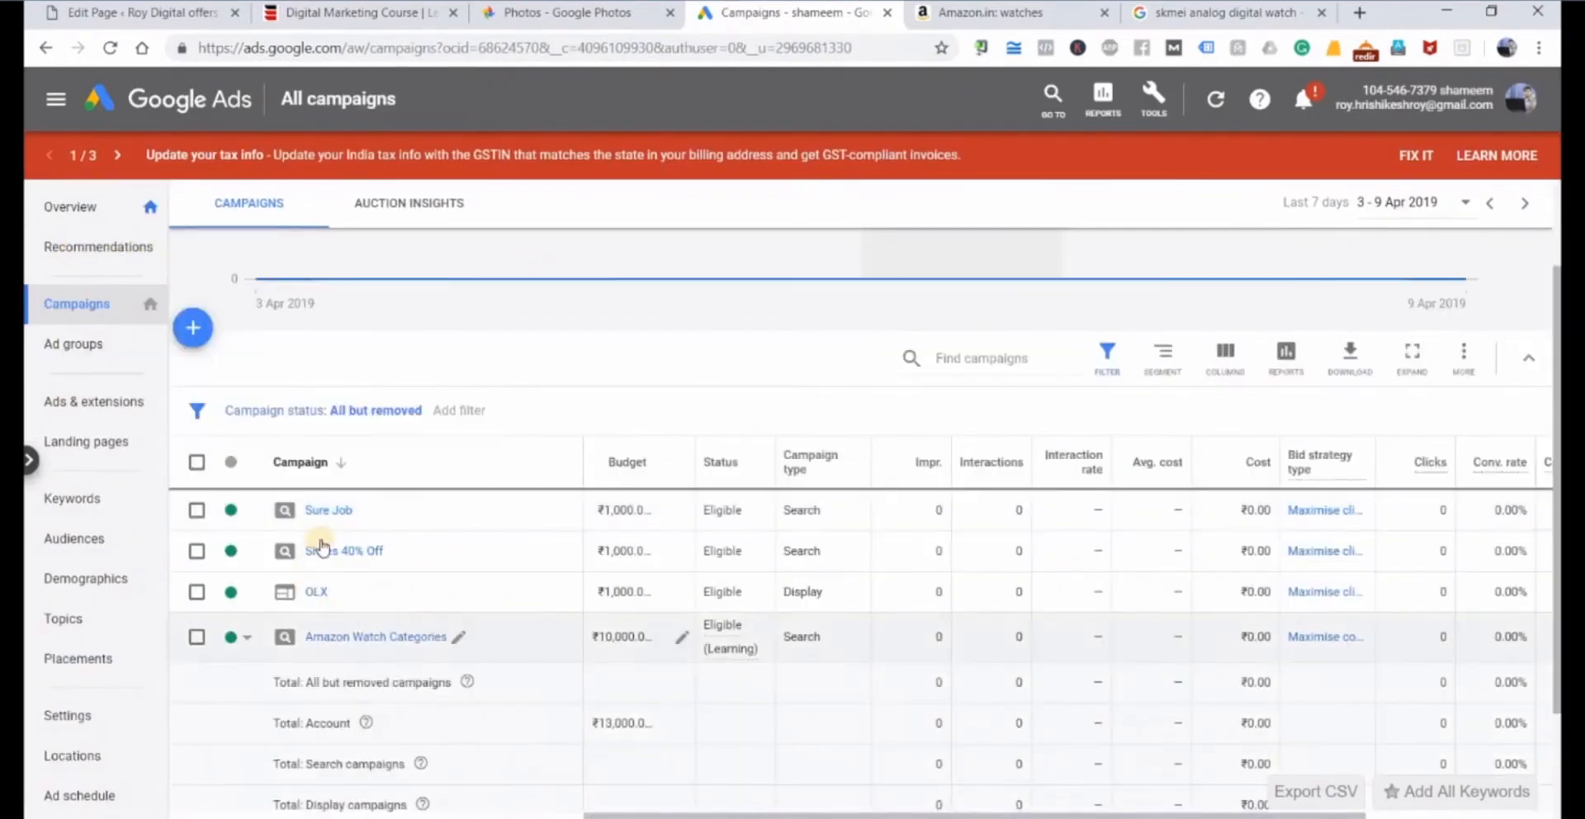
{"action": "left_click", "coordinate": [198, 637]}
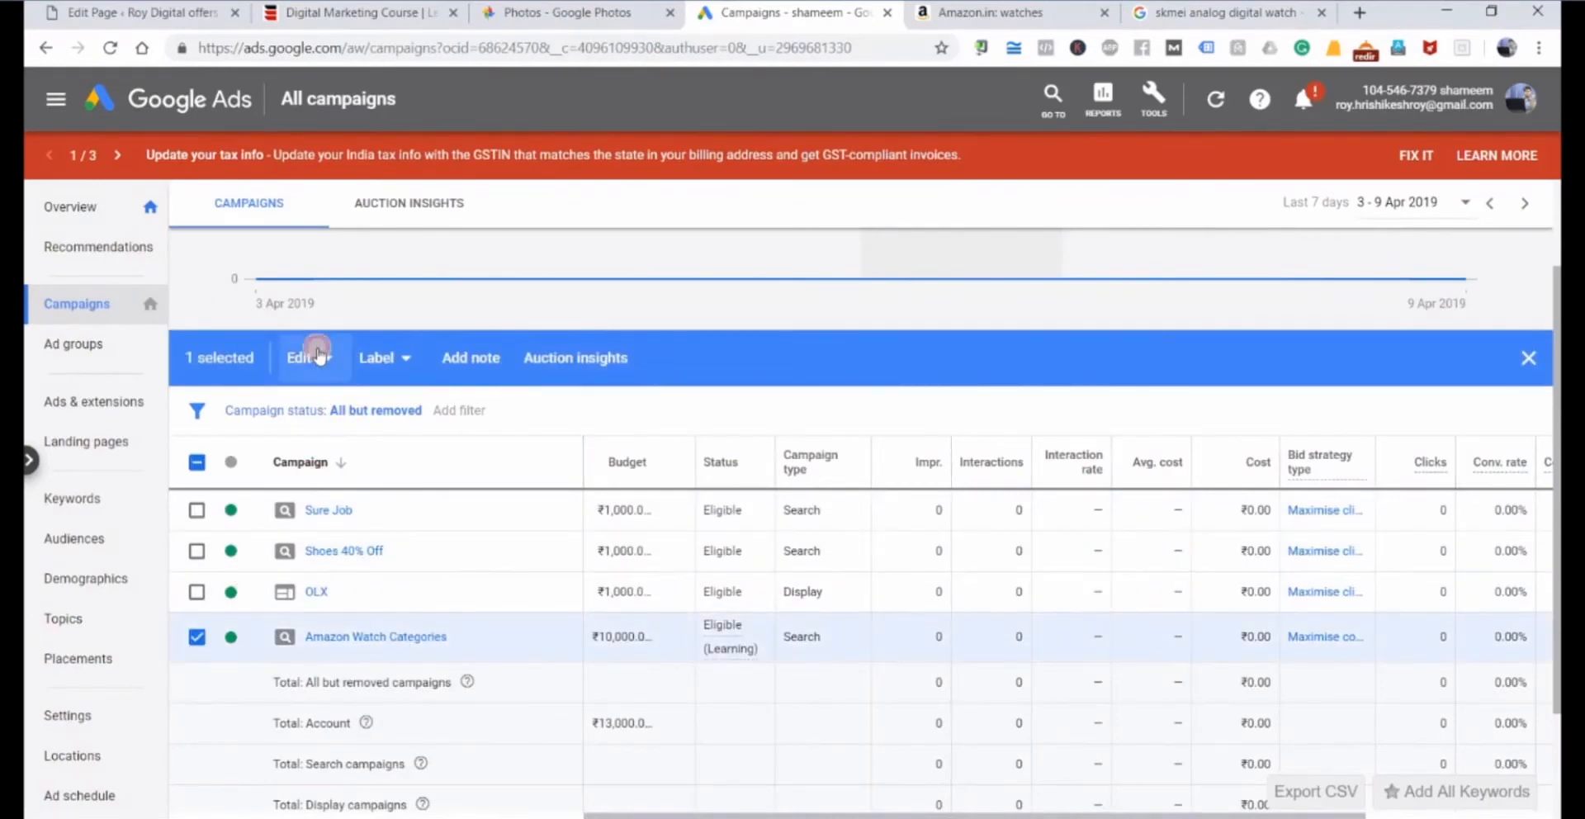
{"action": "left_click", "coordinate": [317, 356]}
{"action": "left_click", "coordinate": [278, 522]}
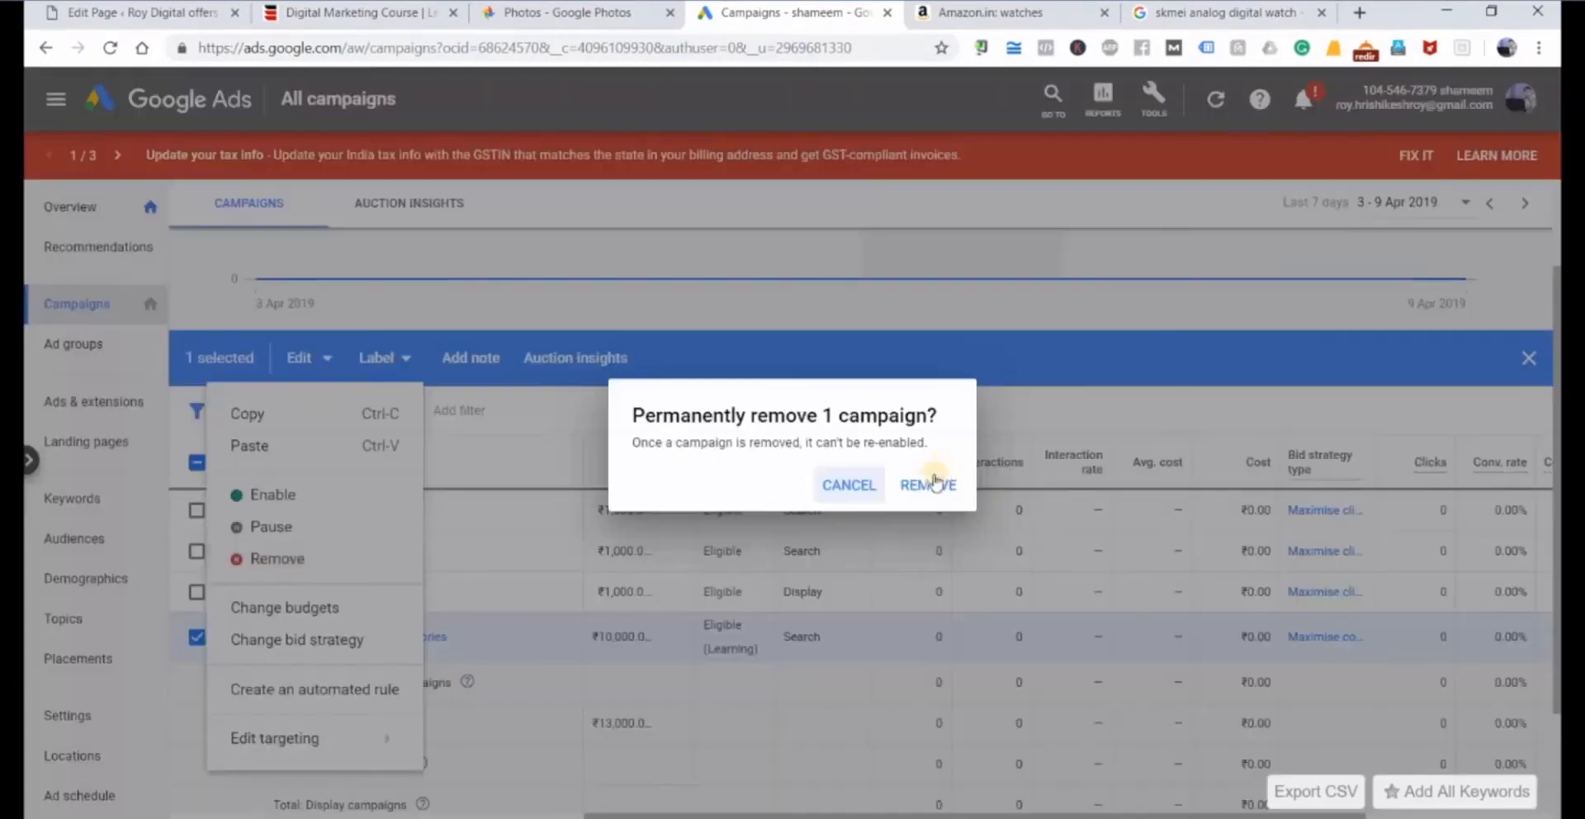
{"action": "left_click", "coordinate": [929, 484]}
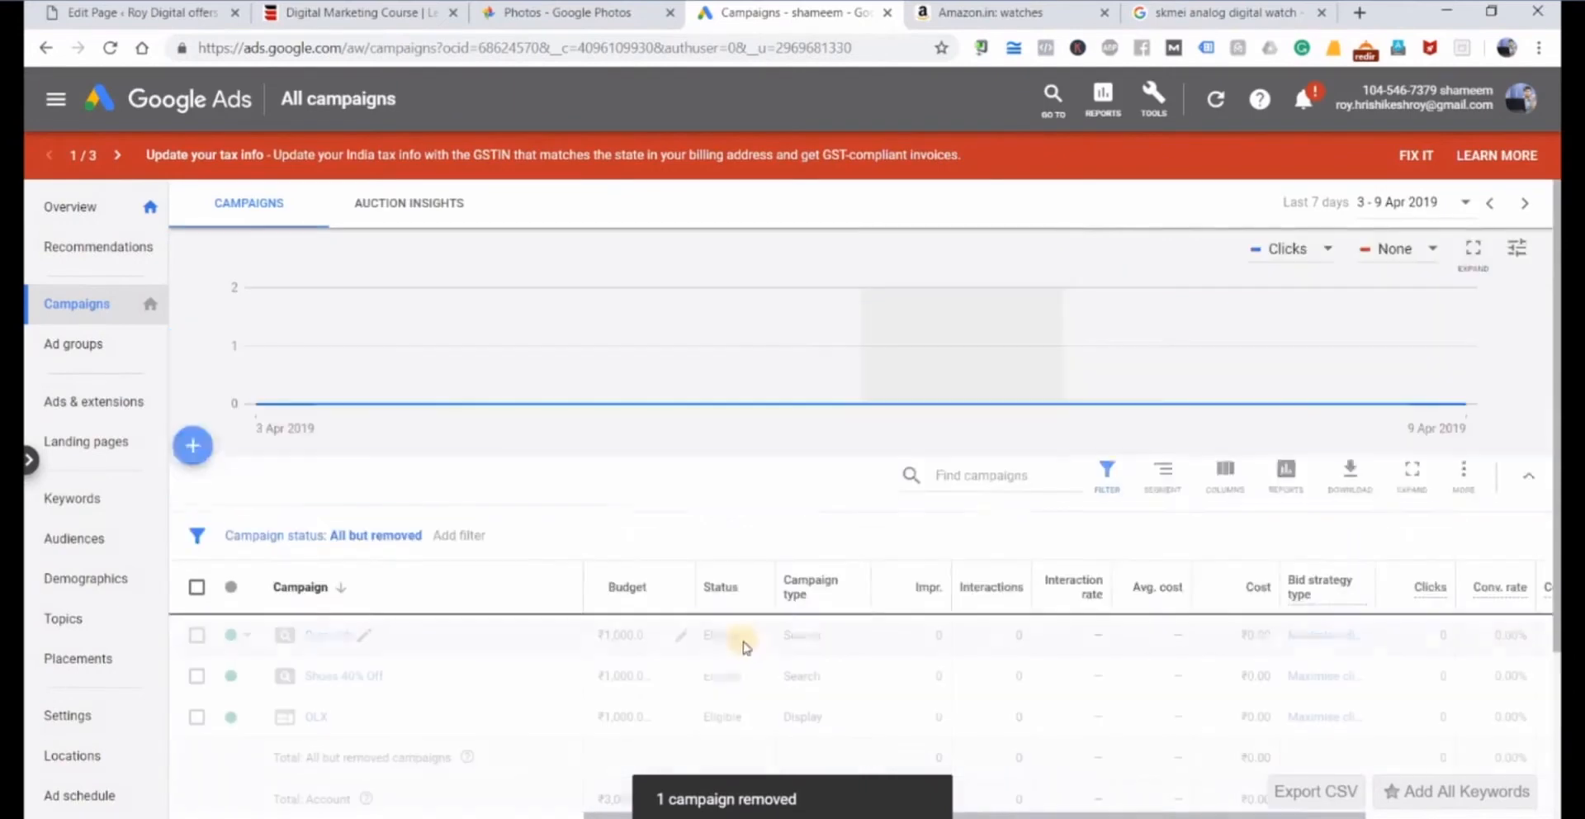
Start a new campaign with the Sales goal and the Search campaign type.
{"action": "left_click", "coordinate": [192, 453]}
{"action": "left_click", "coordinate": [246, 519]}
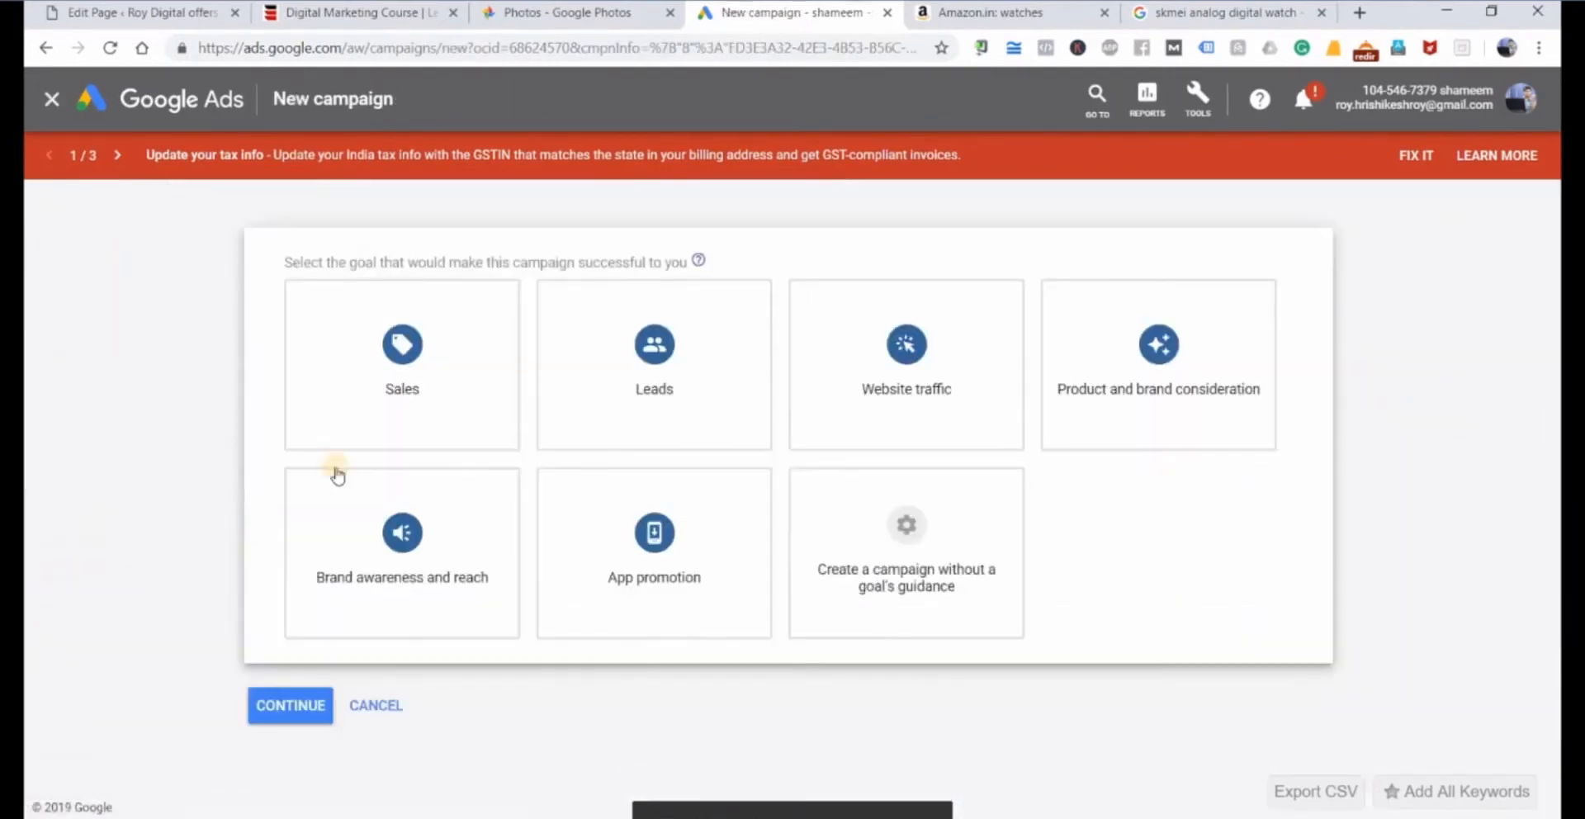
{"action": "left_click", "coordinate": [411, 379]}
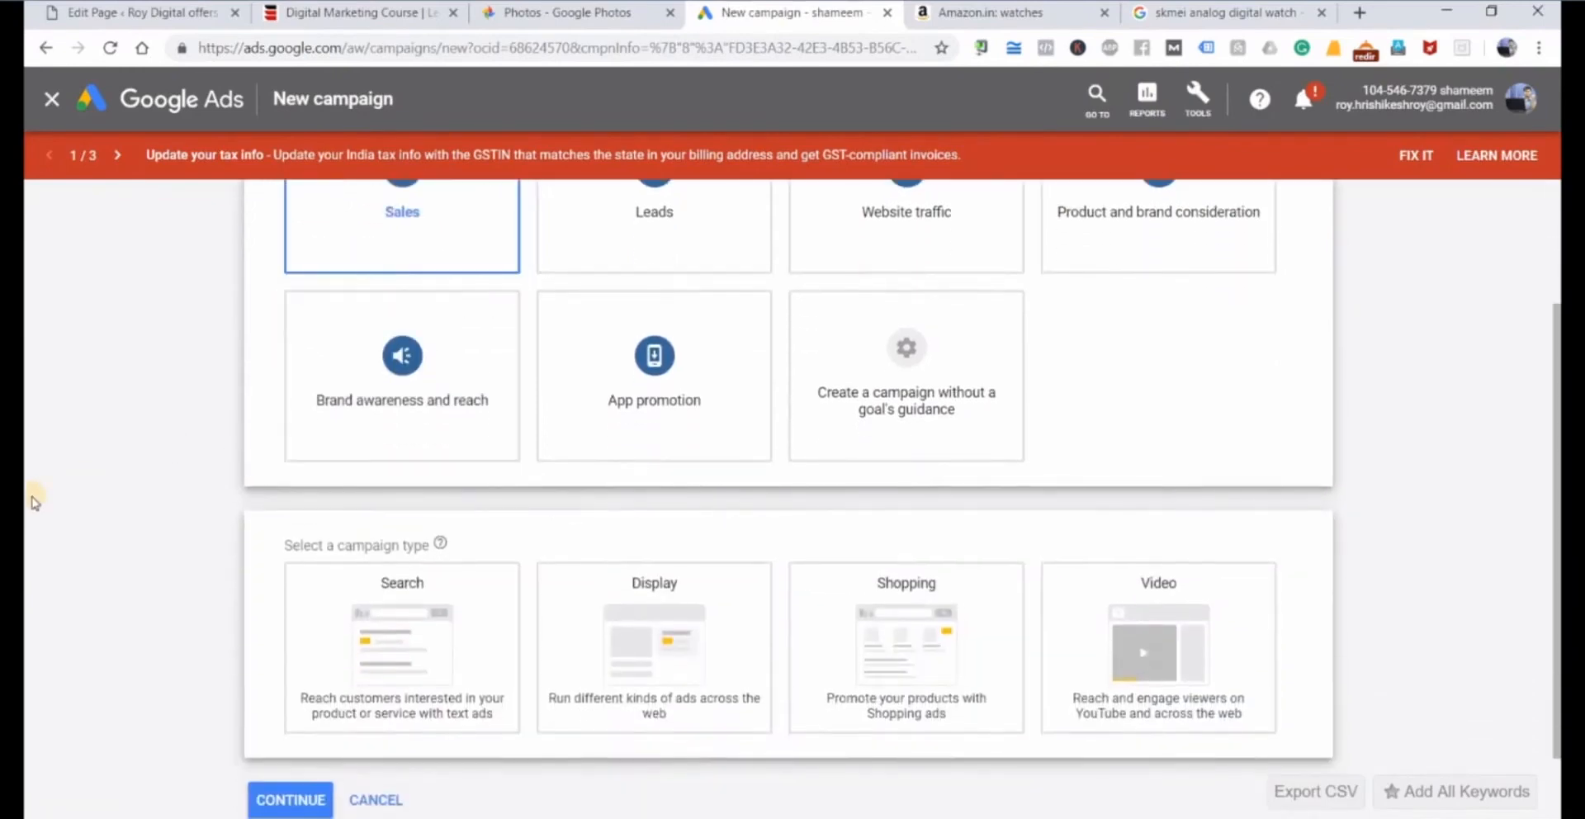
{"action": "left_click", "coordinate": [423, 502]}
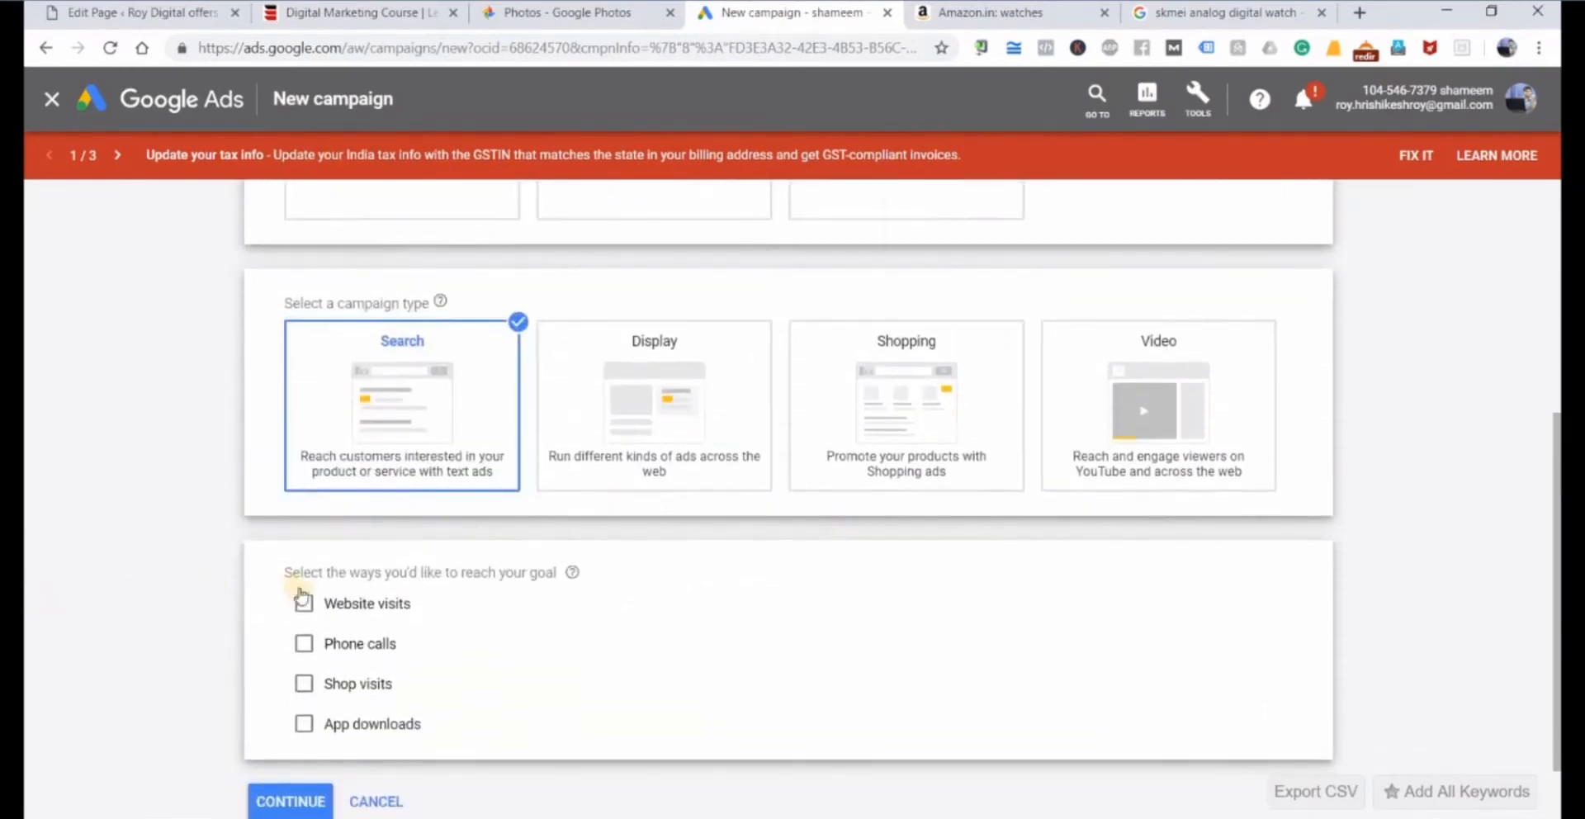
{"action": "left_click", "coordinate": [303, 601]}
{"action": "left_click", "coordinate": [465, 649]}
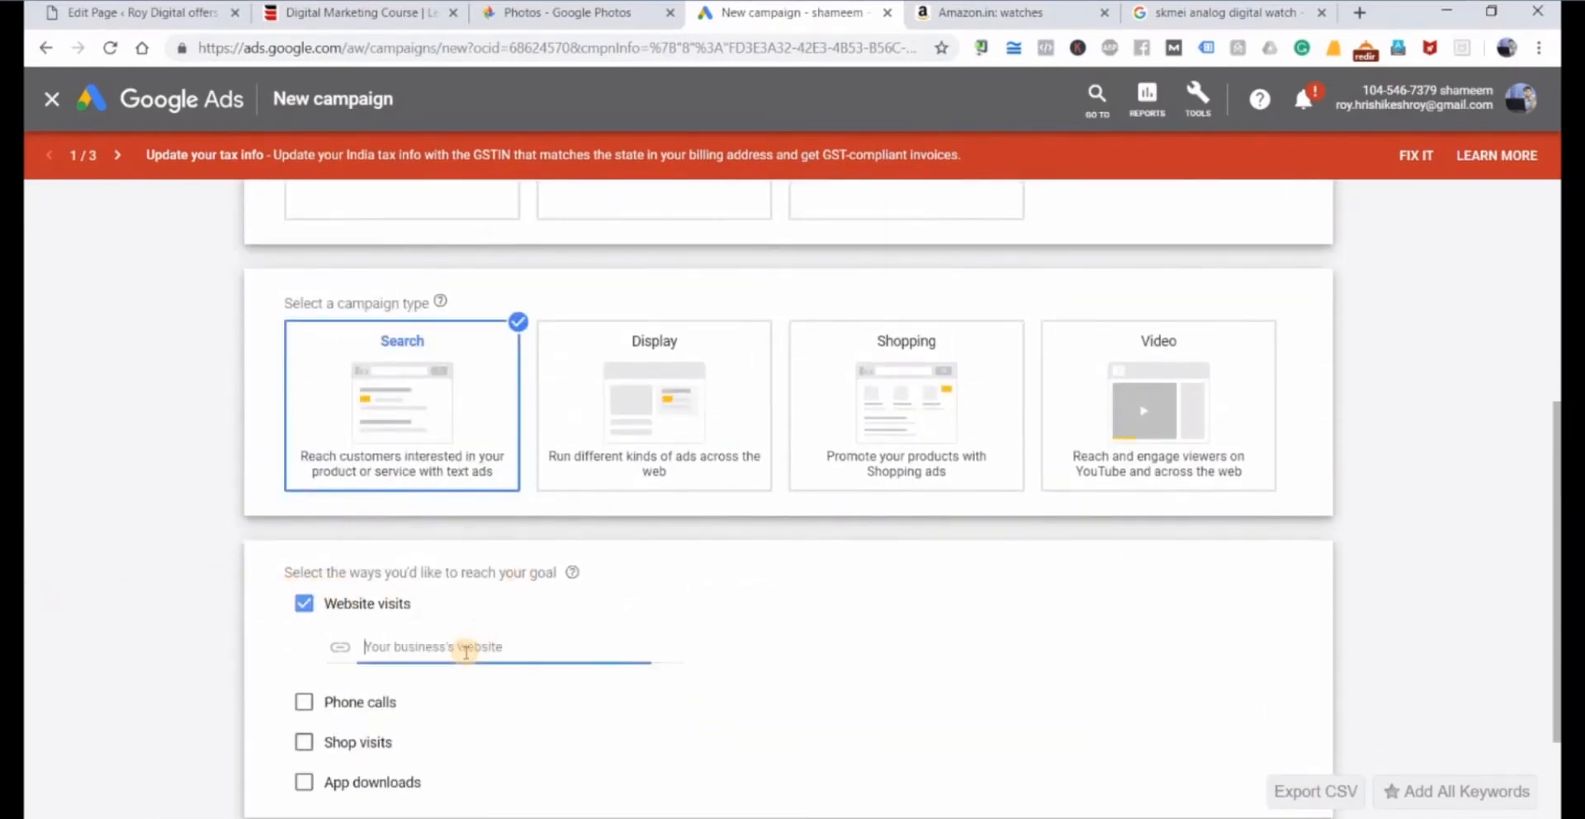
{"action": "type", "text": "https://www.amazon.in/"}
{"action": "scroll", "coordinate": [134, 659], "scroll_direction": "down", "scroll_amount": 2}
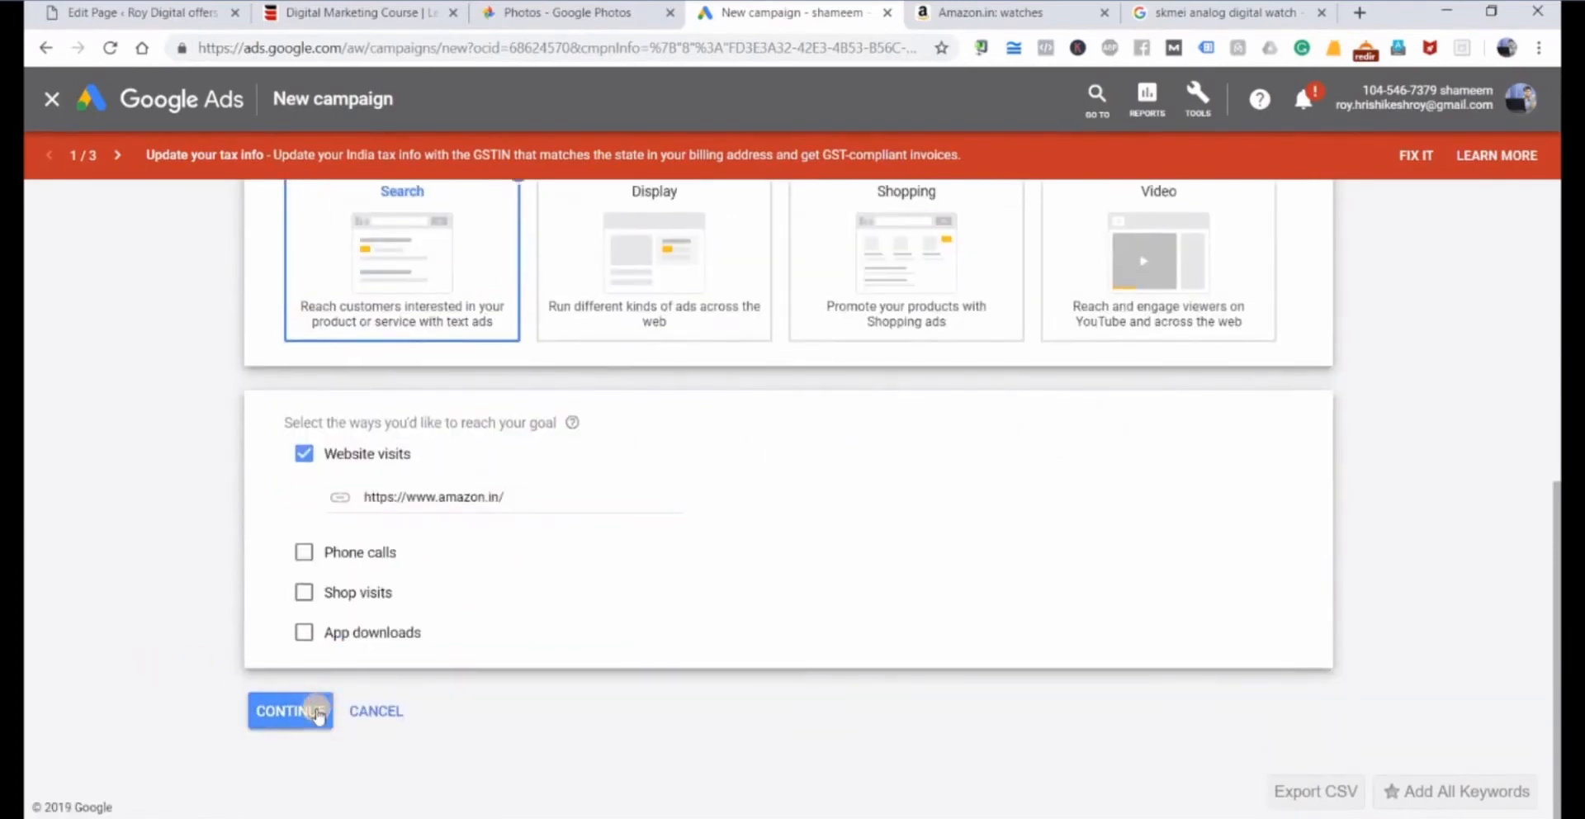
{"action": "left_click", "coordinate": [318, 712]}
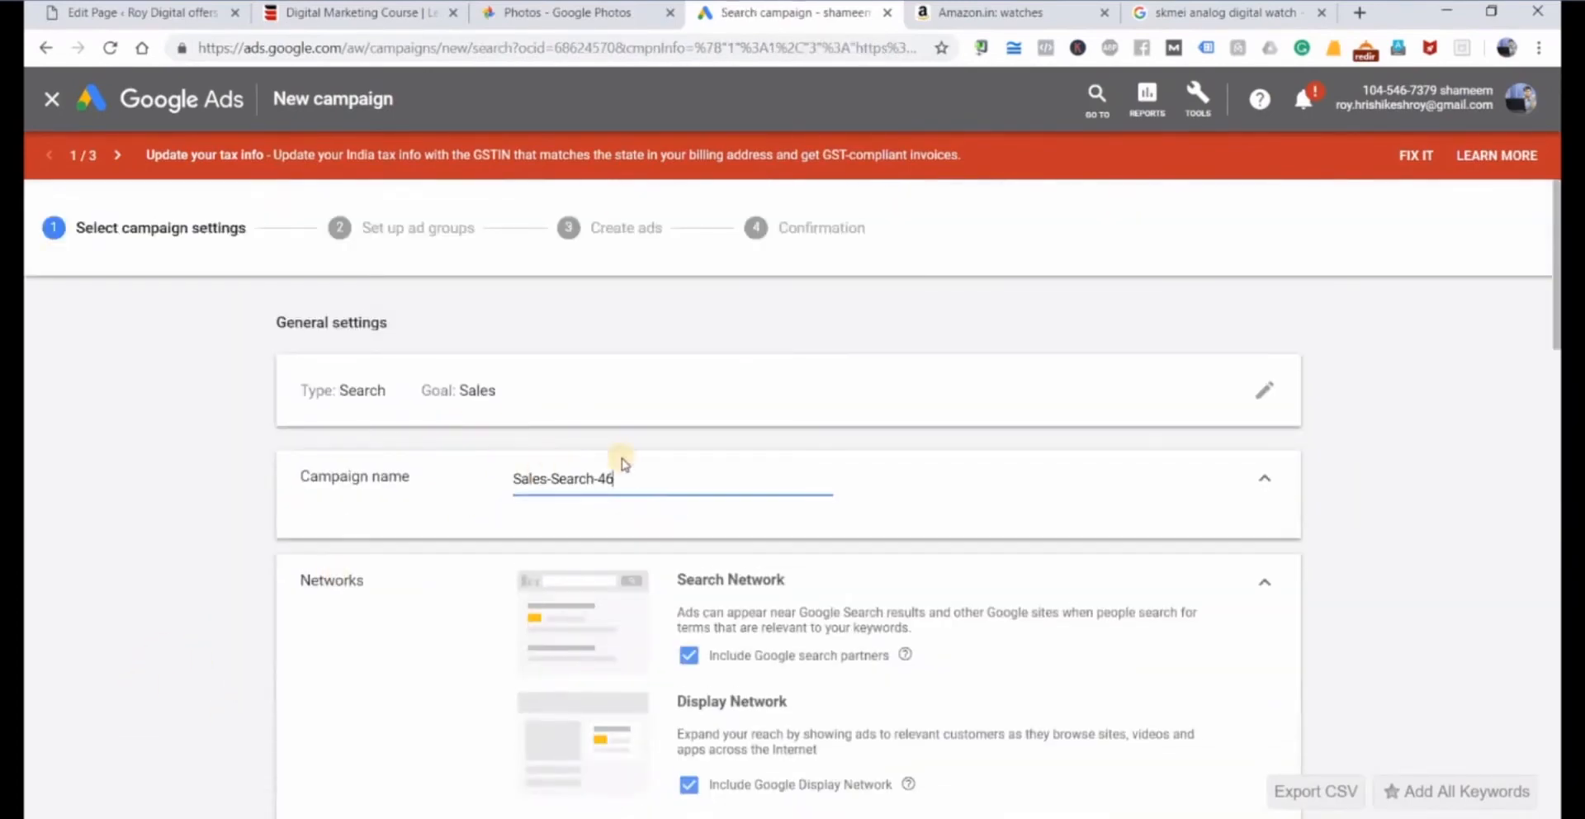
Replace the default campaign name with one starting with Amazon, and exclude the Google Display Network.
{"action": "key", "text": "ctrl+a"}
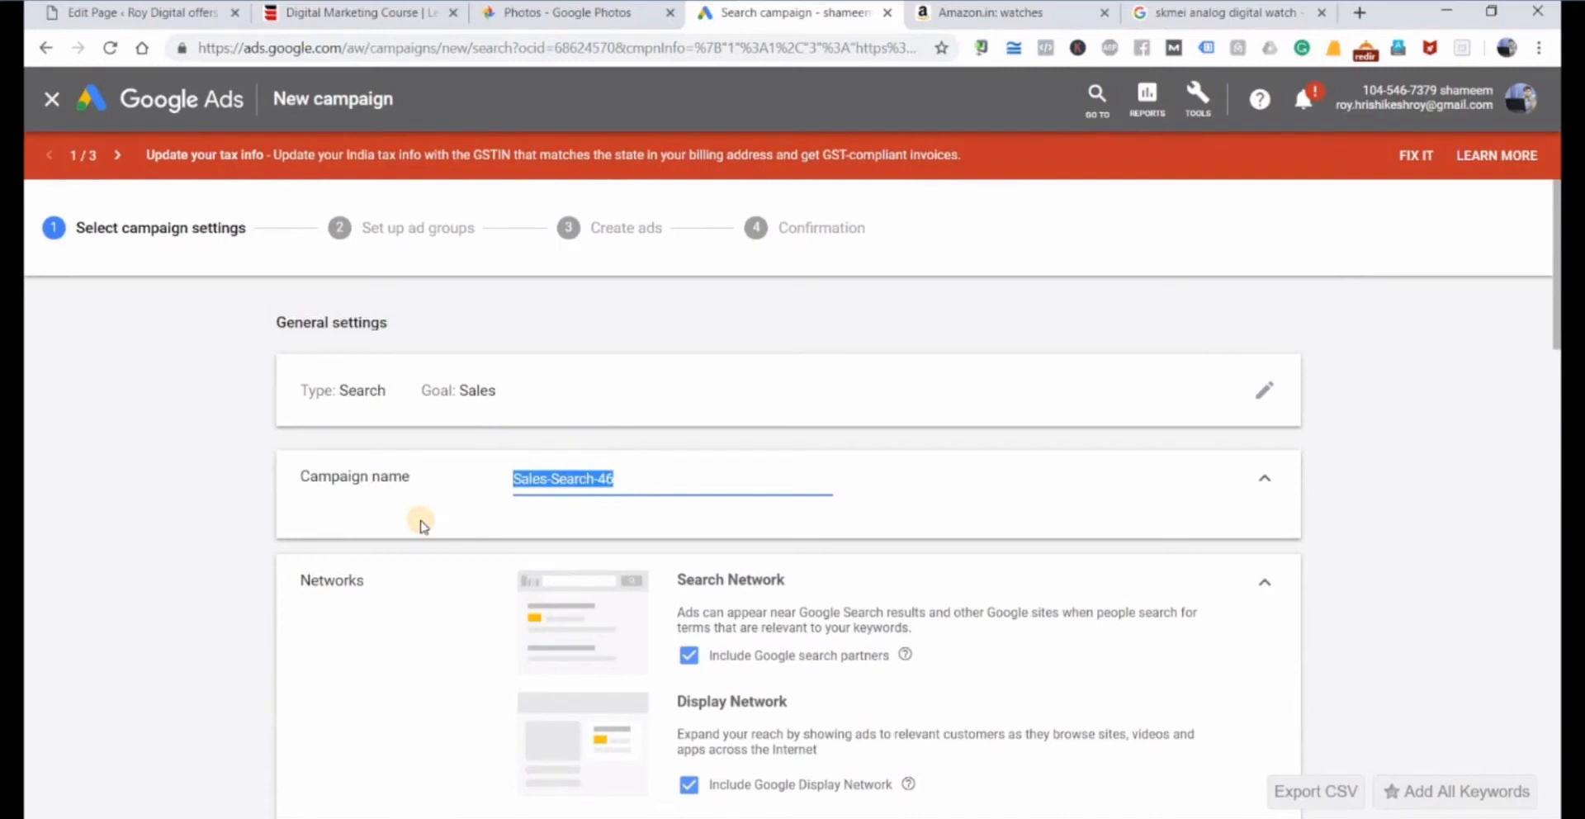
{"action": "type", "text": "Amz"}
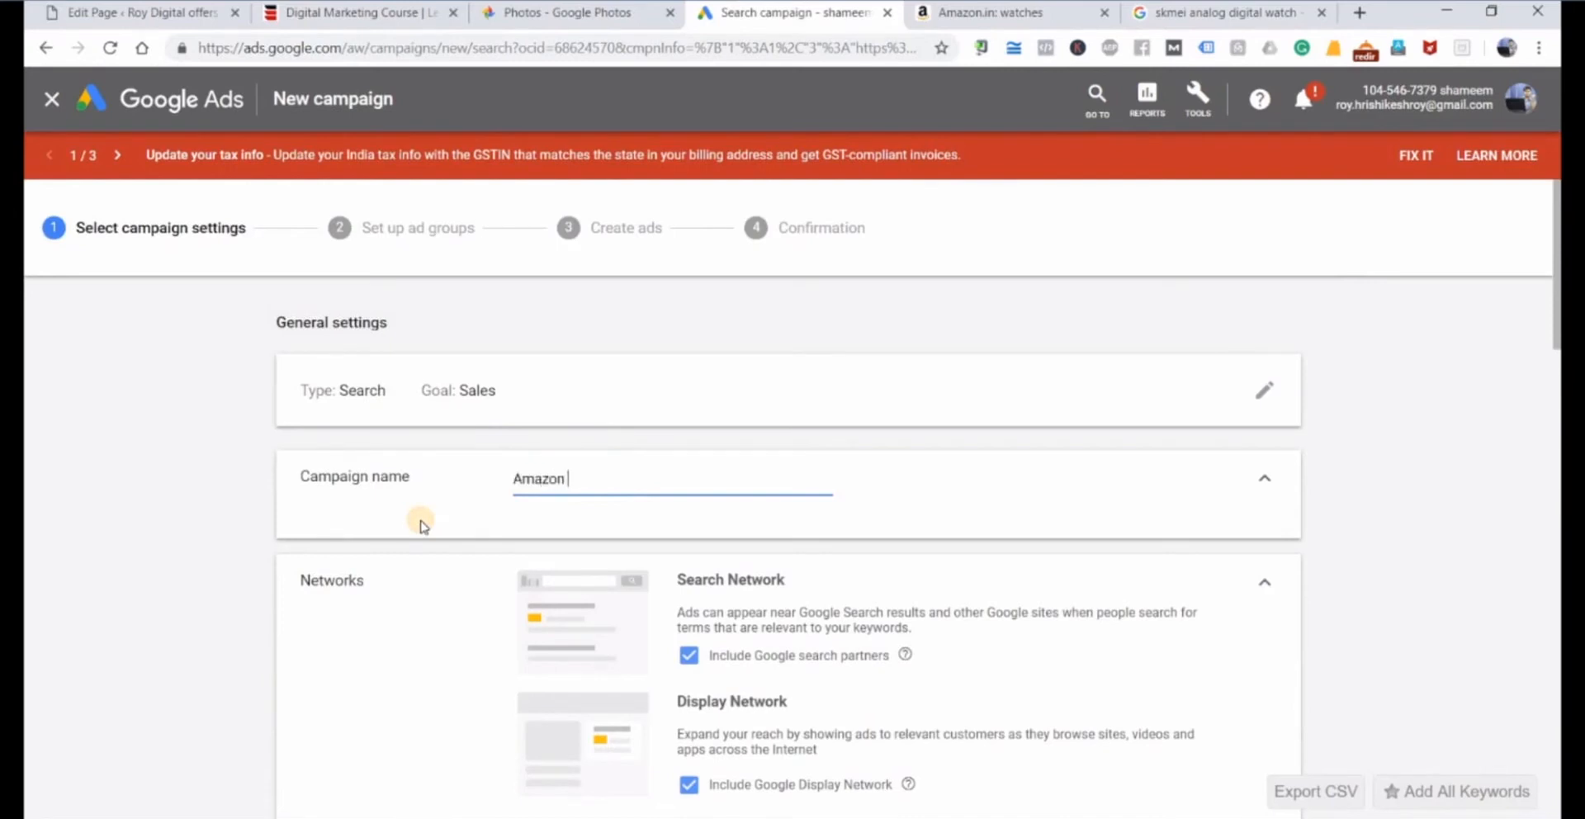
{"action": "scroll", "coordinate": [421, 524], "scroll_direction": "down", "scroll_amount": 3}
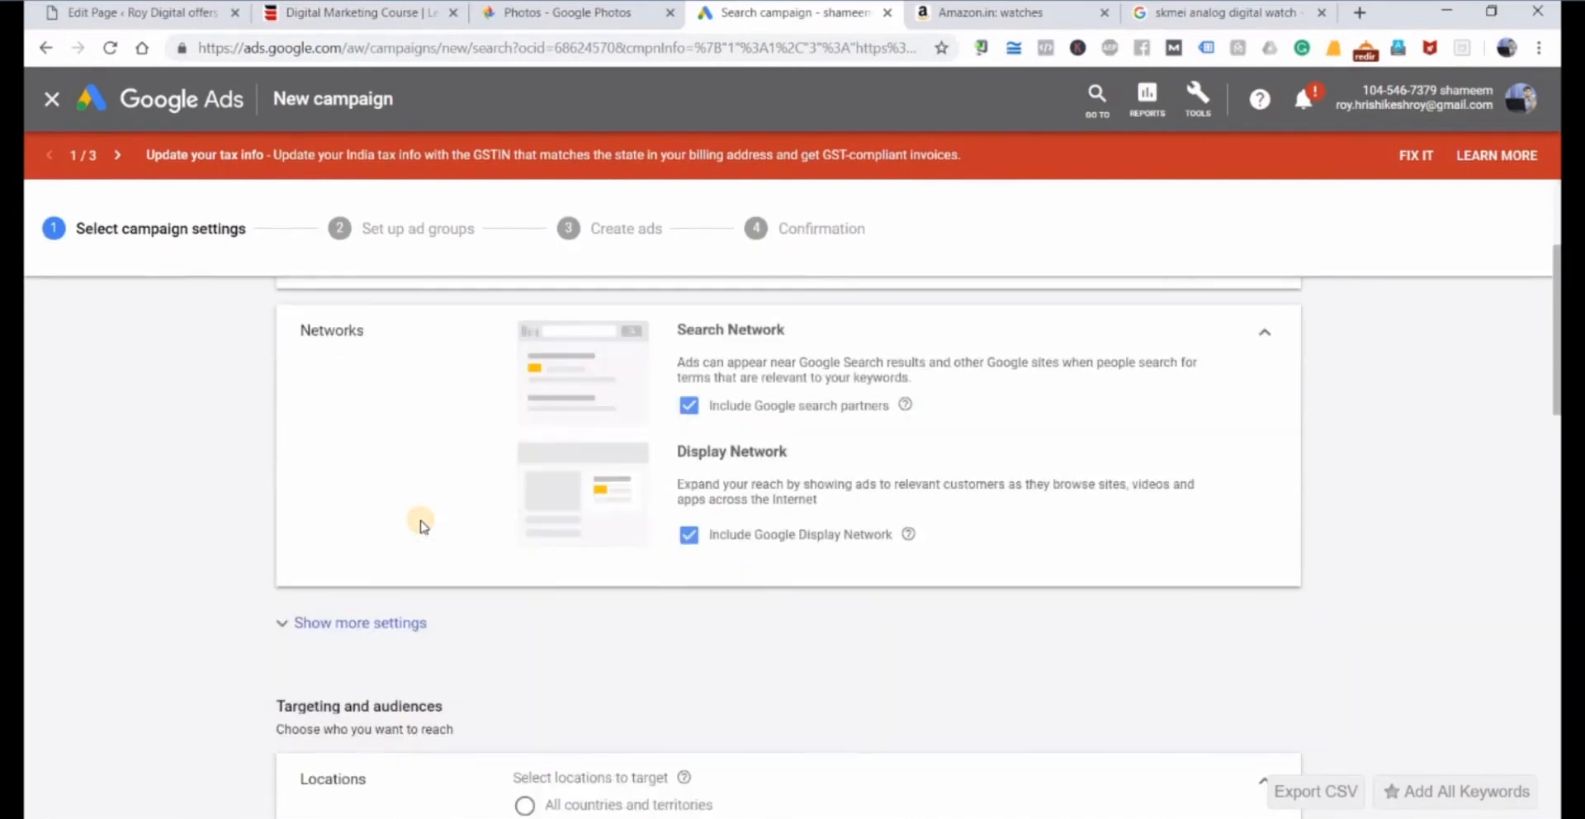
{"action": "left_click", "coordinate": [688, 534]}
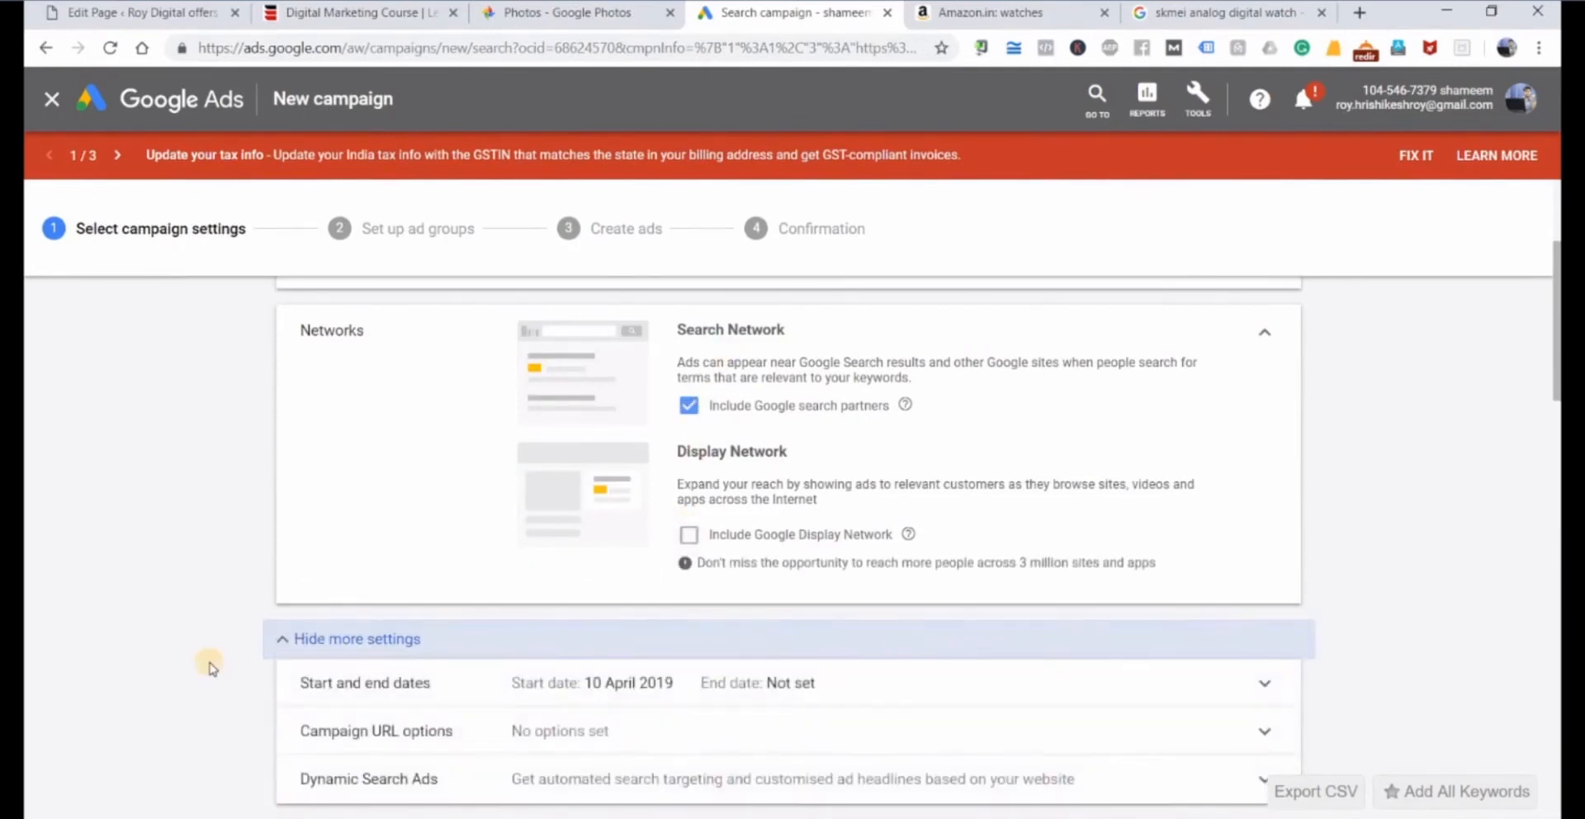
Expand the additional general settings and enable Dynamic Search Ads for this campaign.
{"action": "scroll", "coordinate": [213, 669], "scroll_direction": "down", "scroll_amount": 1}
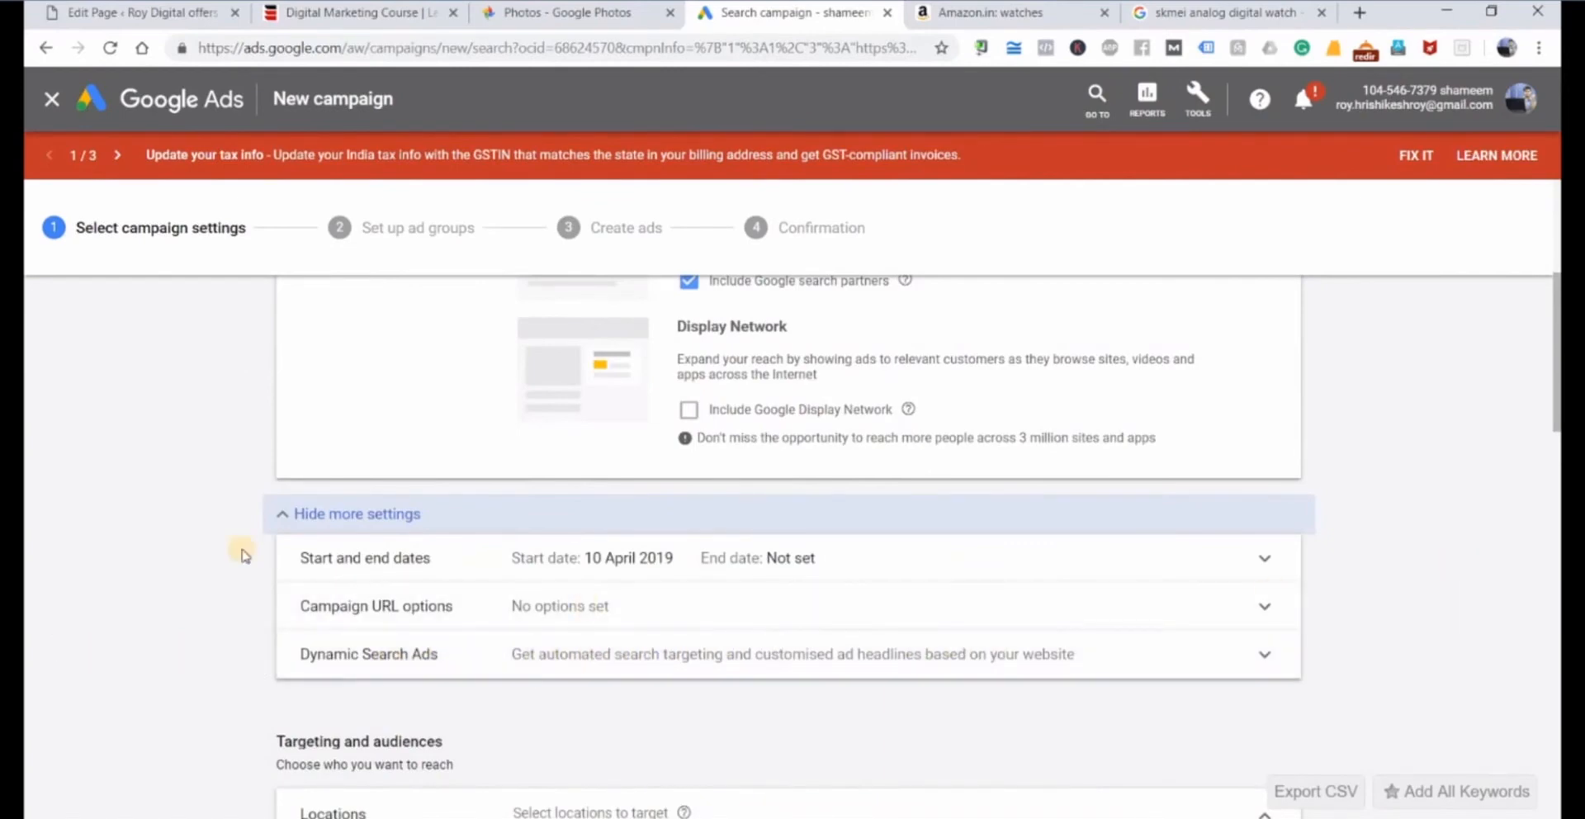
{"action": "scroll", "coordinate": [240, 552], "scroll_direction": "down", "scroll_amount": 1}
{"action": "left_click", "coordinate": [322, 403]}
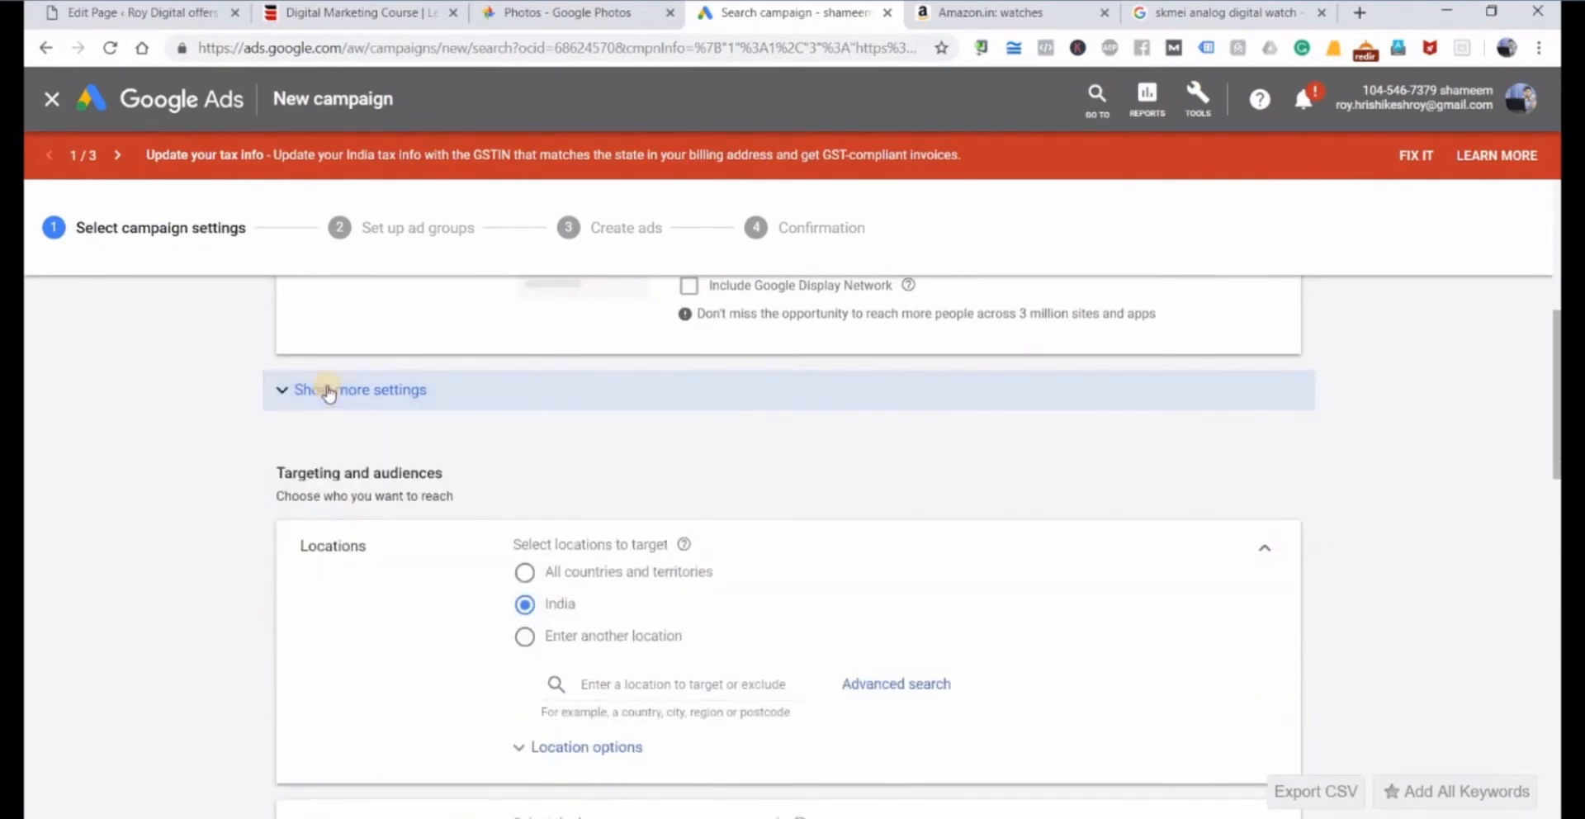
{"action": "left_click", "coordinate": [319, 393]}
{"action": "left_click", "coordinate": [553, 532]}
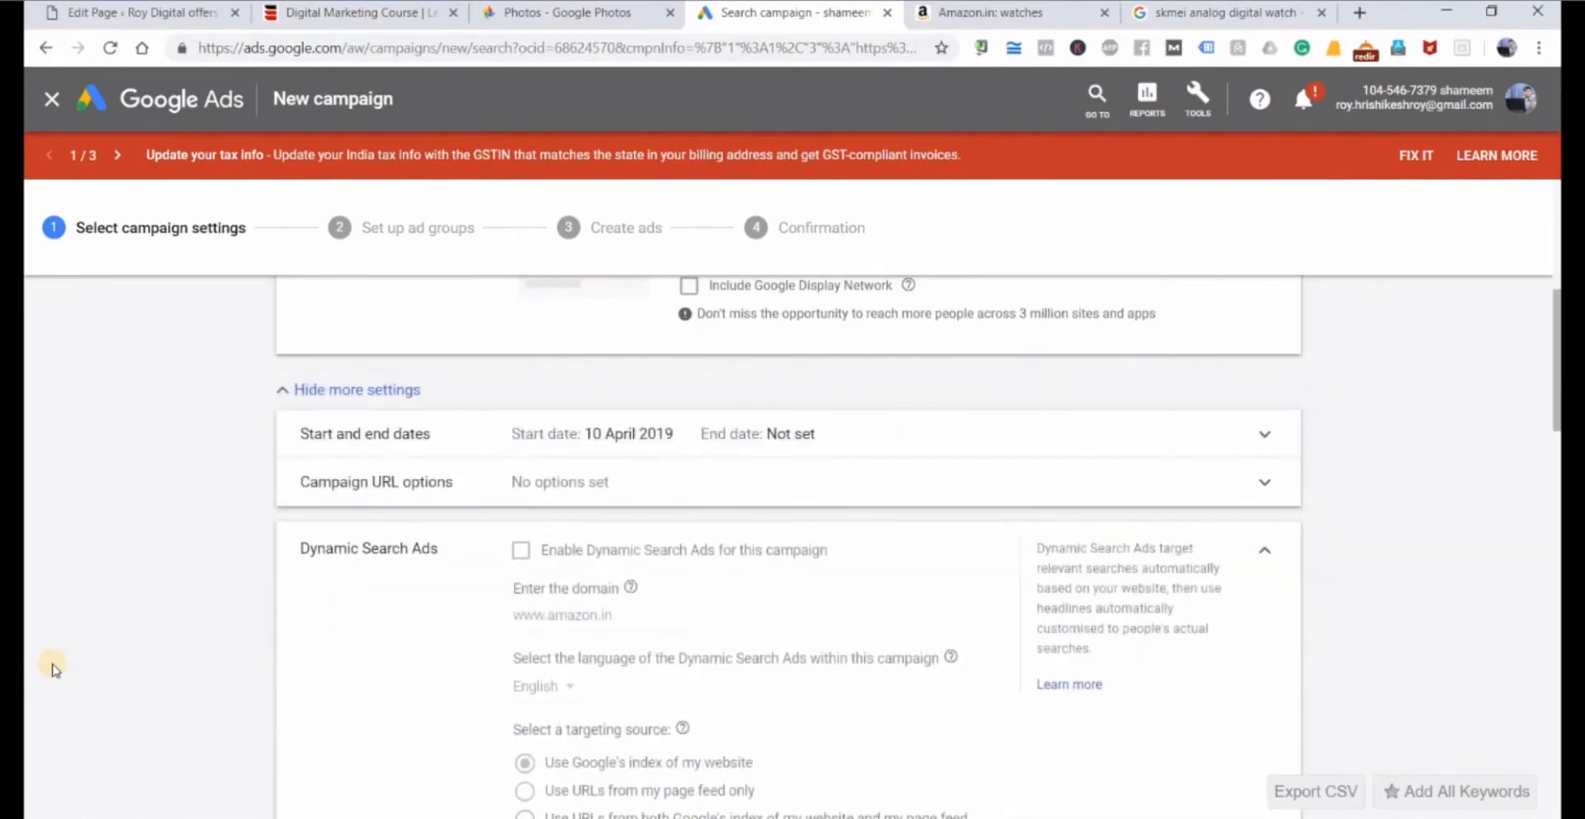
{"action": "scroll", "coordinate": [248, 590], "scroll_direction": "down", "scroll_amount": 1}
{"action": "left_click", "coordinate": [522, 427]}
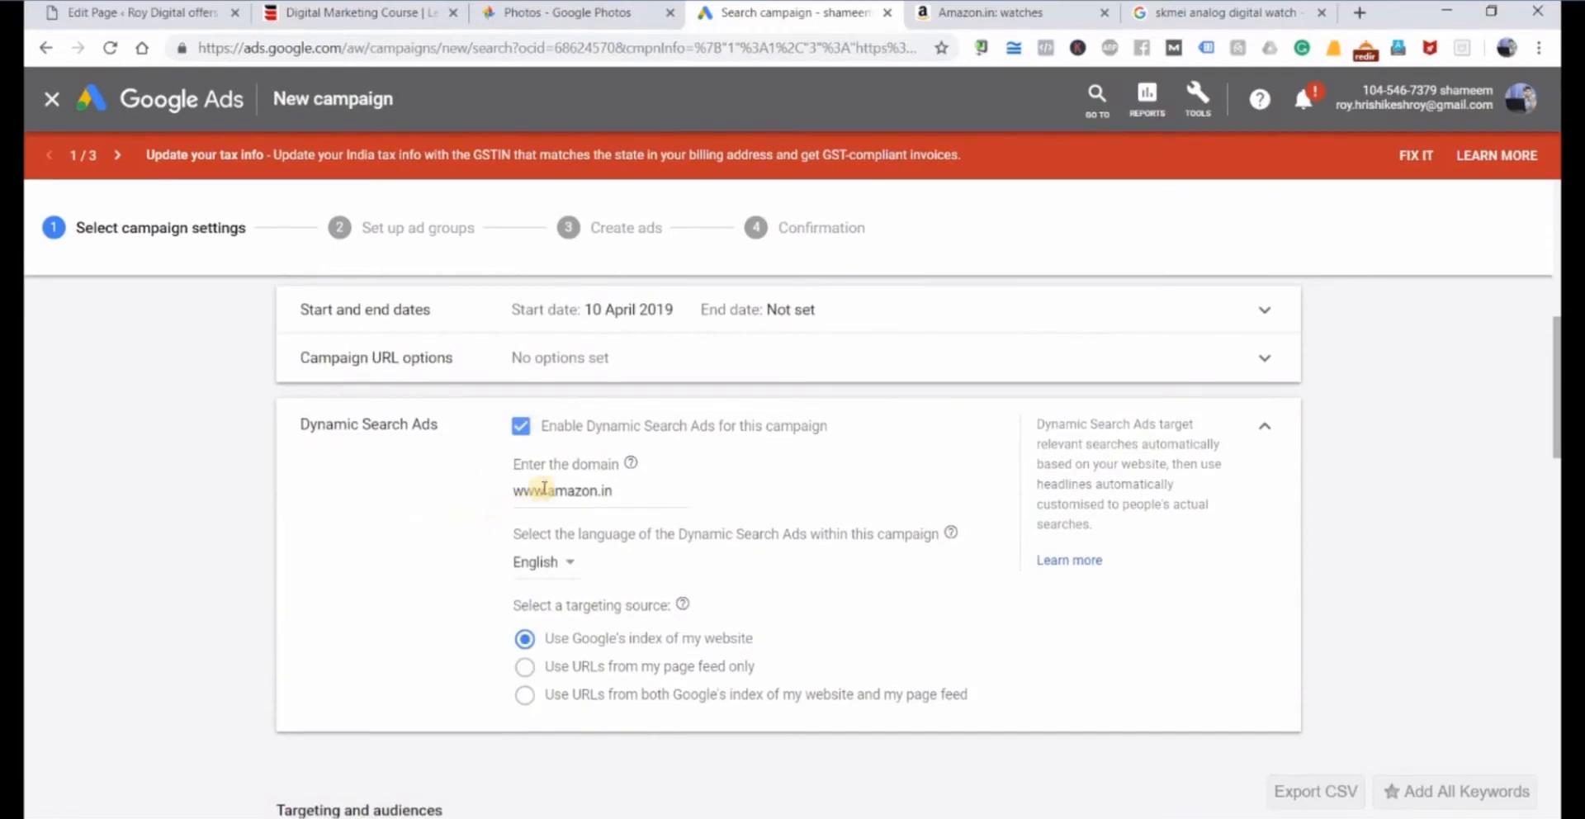
Examine the domain, language and targeting source options of the Dynamic Search Ads settings.
{"action": "left_click", "coordinate": [613, 490]}
{"action": "left_click_drag", "start_coordinate": [612, 490], "coordinate": [393, 509]}
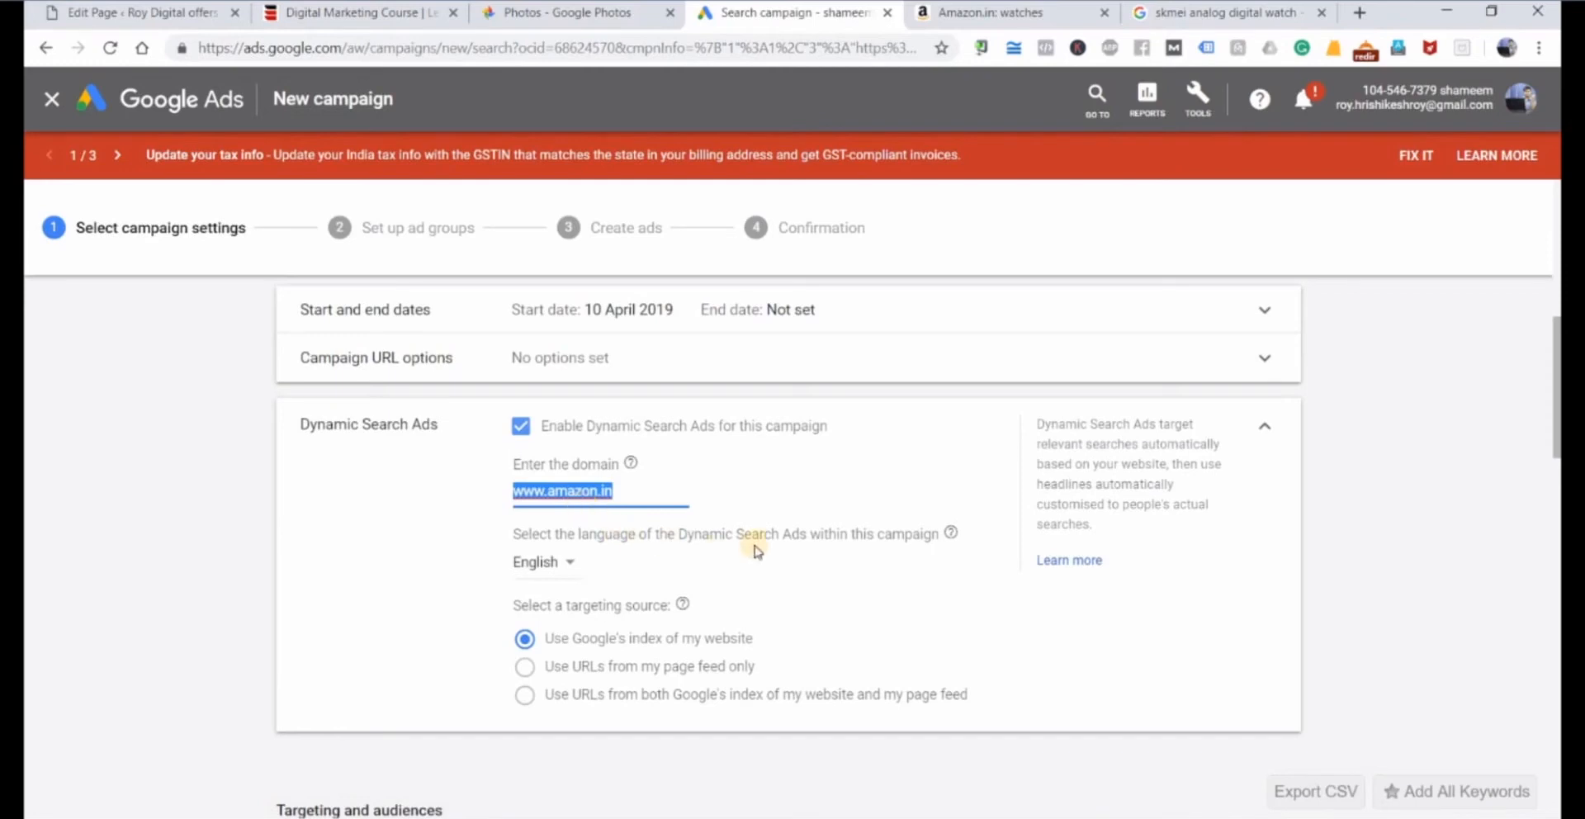
{"action": "scroll", "coordinate": [747, 533], "scroll_direction": "down", "scroll_amount": 2}
{"action": "mouse_move", "coordinate": [759, 541]}
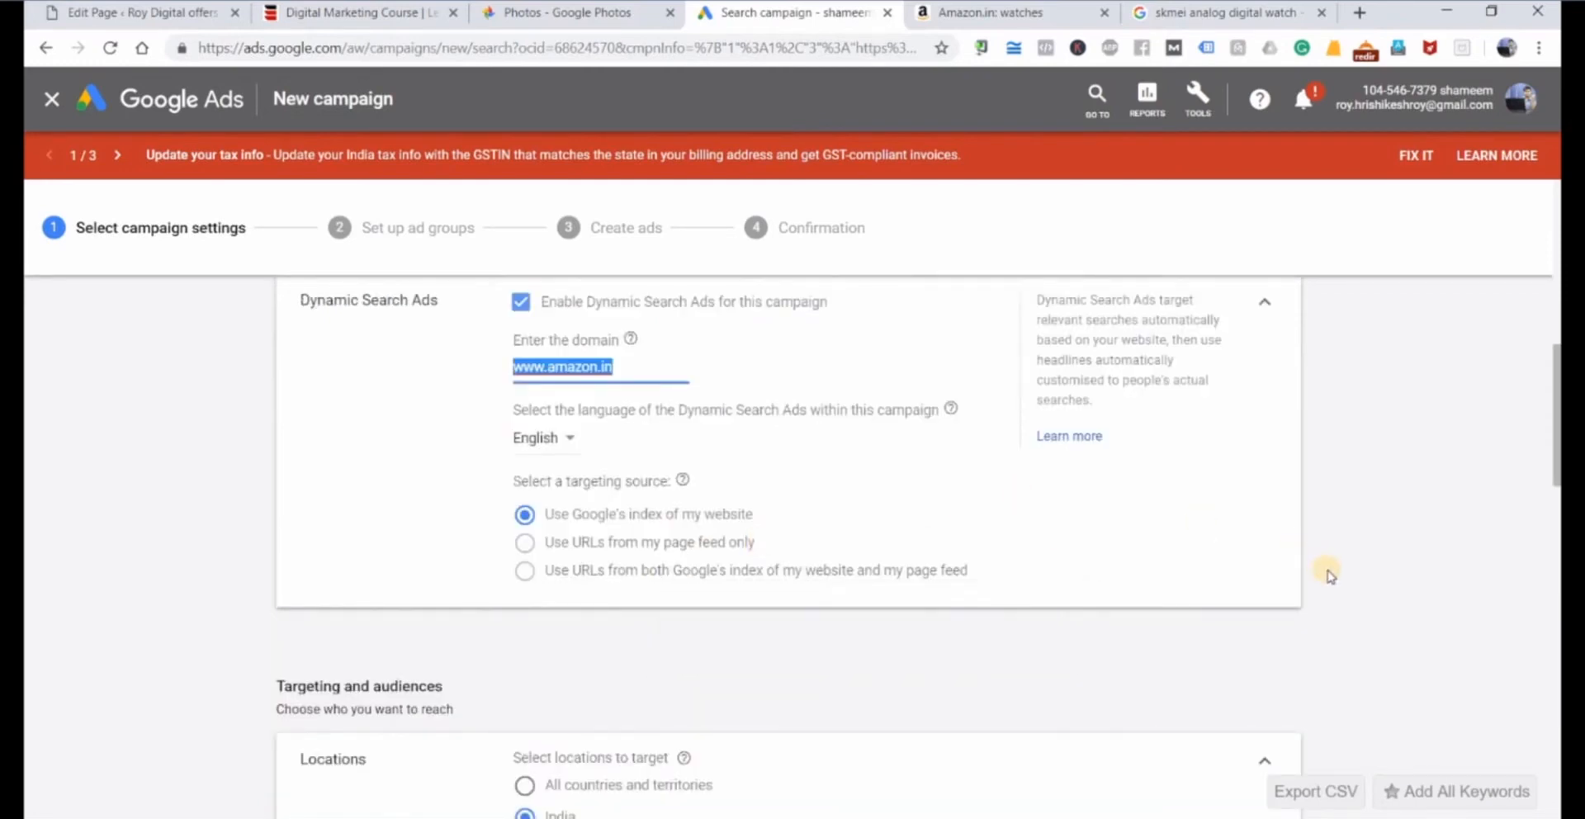
{"action": "scroll", "coordinate": [1329, 576], "scroll_direction": "down", "scroll_amount": 3}
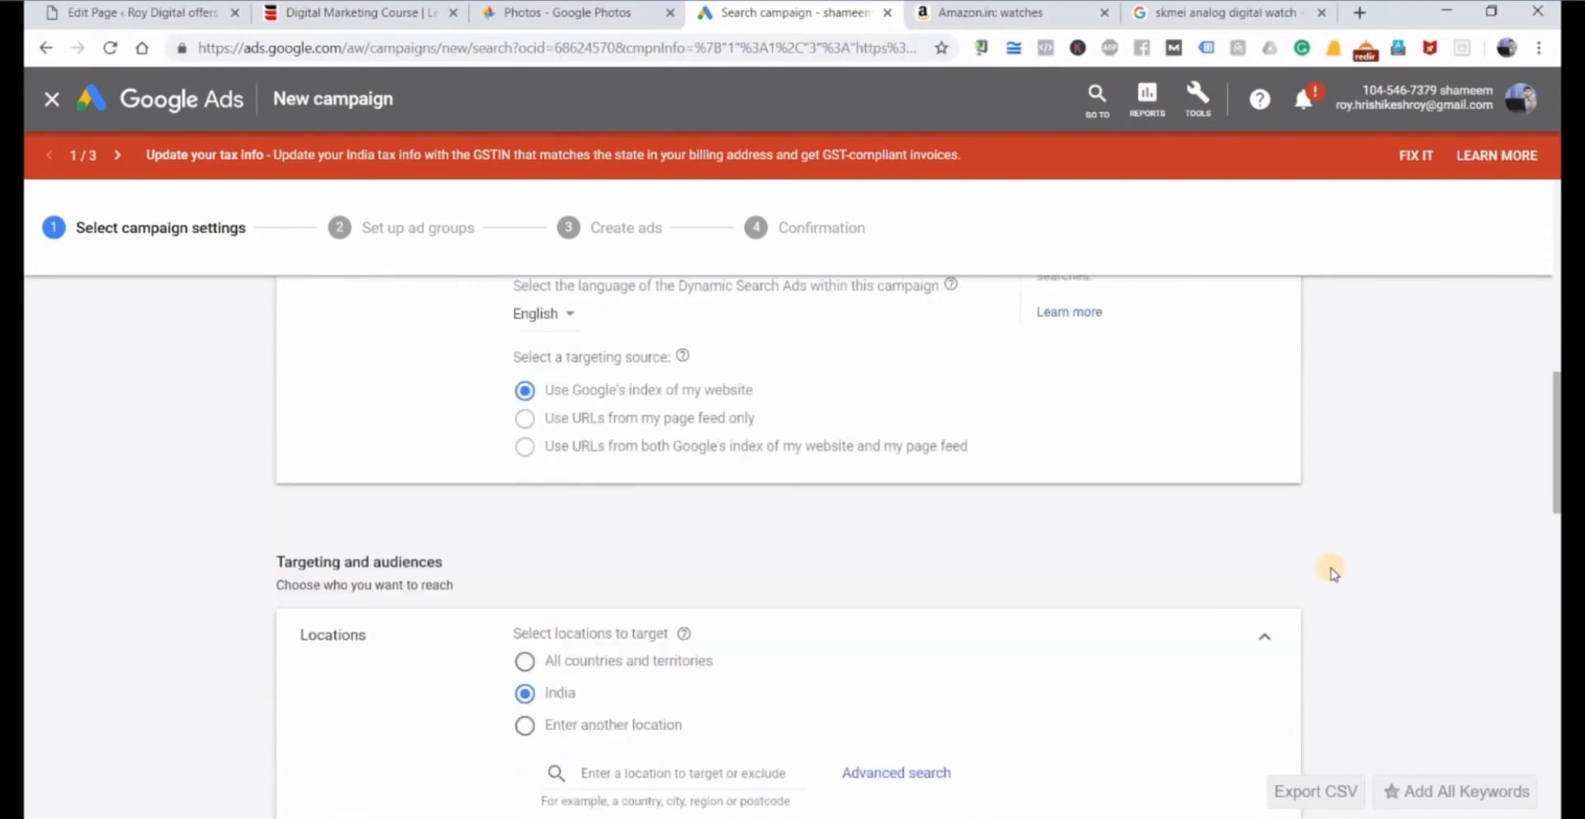
{"action": "scroll", "coordinate": [1330, 573], "scroll_direction": "up", "scroll_amount": 3}
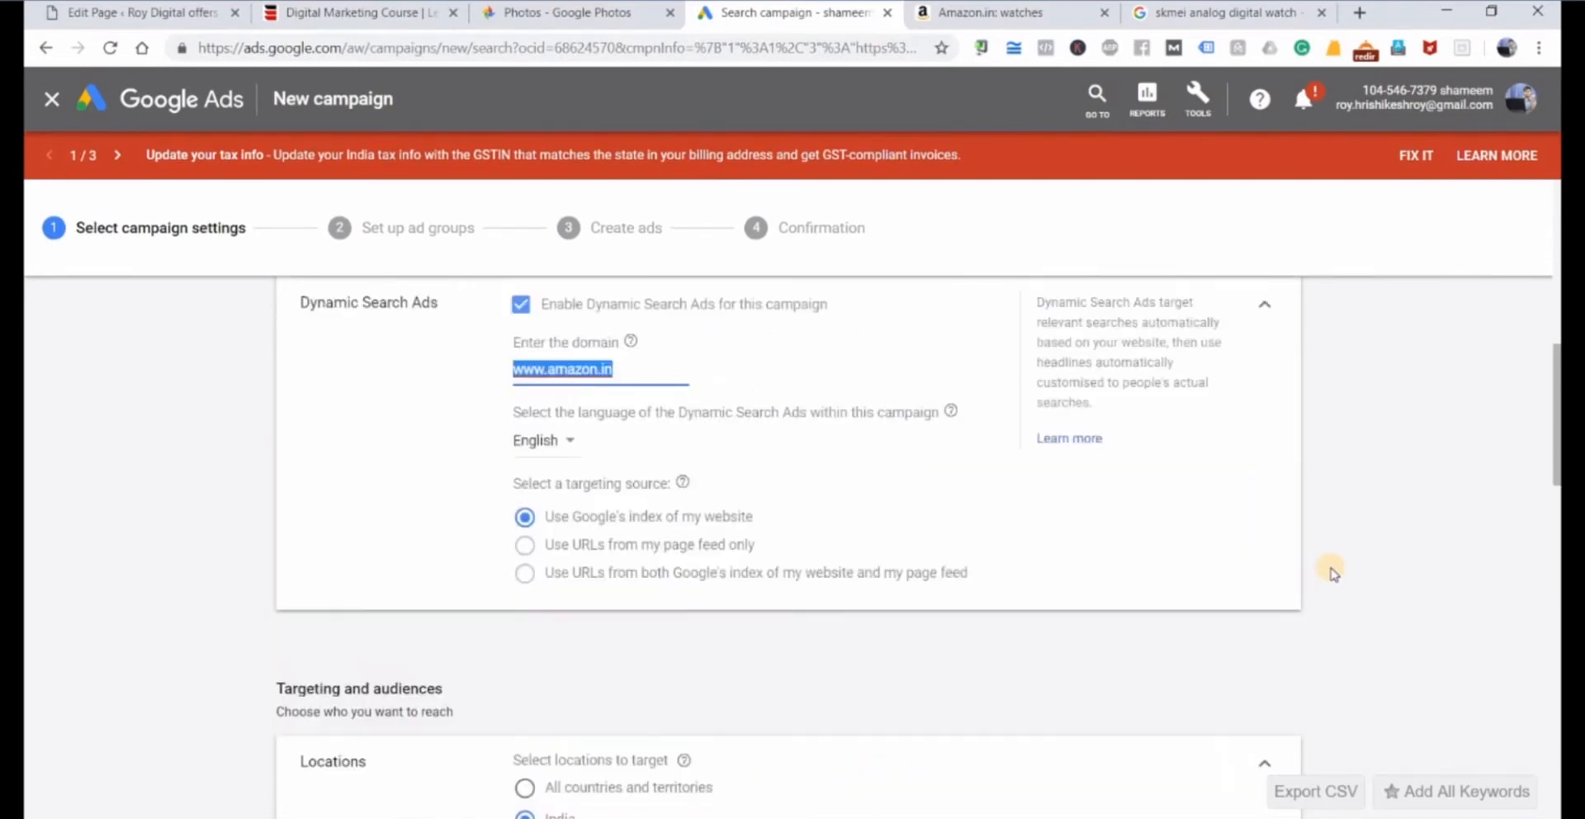
{"action": "scroll", "coordinate": [1193, 623], "scroll_direction": "up", "scroll_amount": 2}
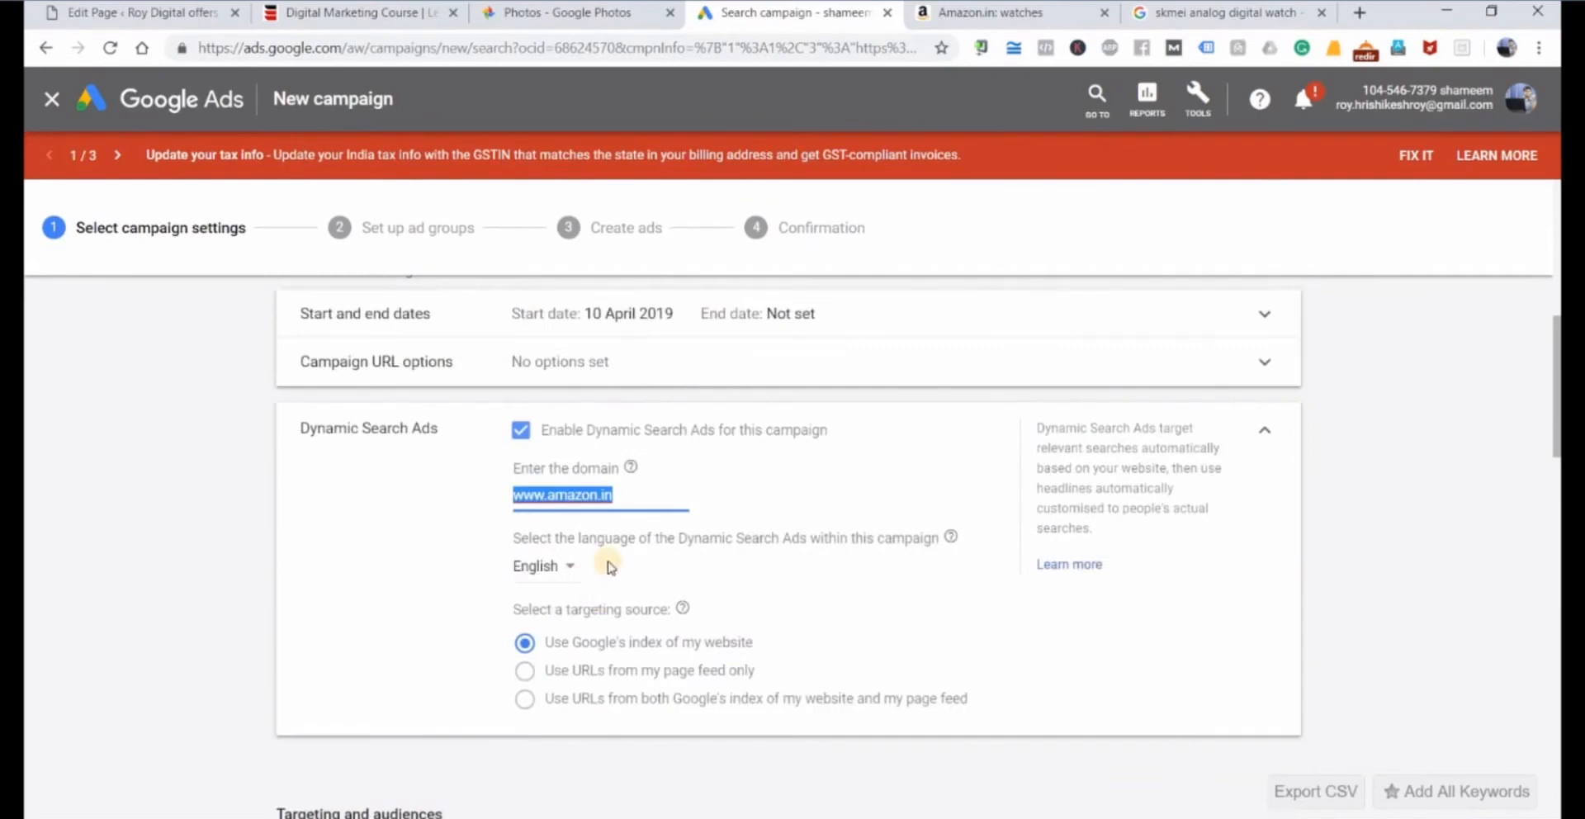
{"action": "left_click", "coordinate": [551, 565]}
{"action": "left_click", "coordinate": [432, 567]}
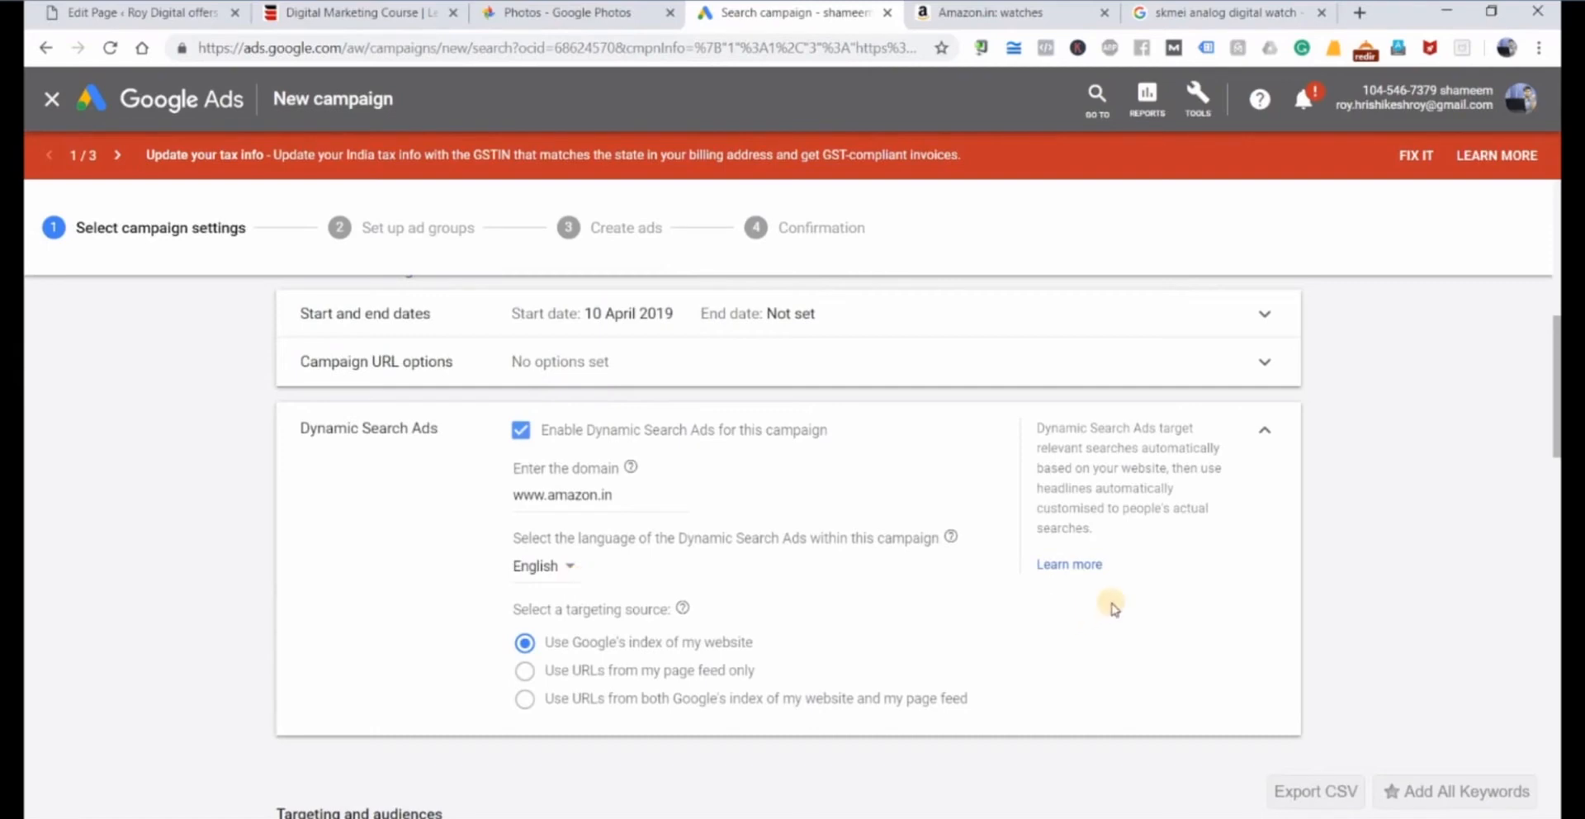
Set the campaign's average daily budget to ₹10000.
{"action": "scroll", "coordinate": [1150, 607], "scroll_direction": "down", "scroll_amount": 1}
{"action": "scroll", "coordinate": [1150, 606], "scroll_direction": "down", "scroll_amount": 10}
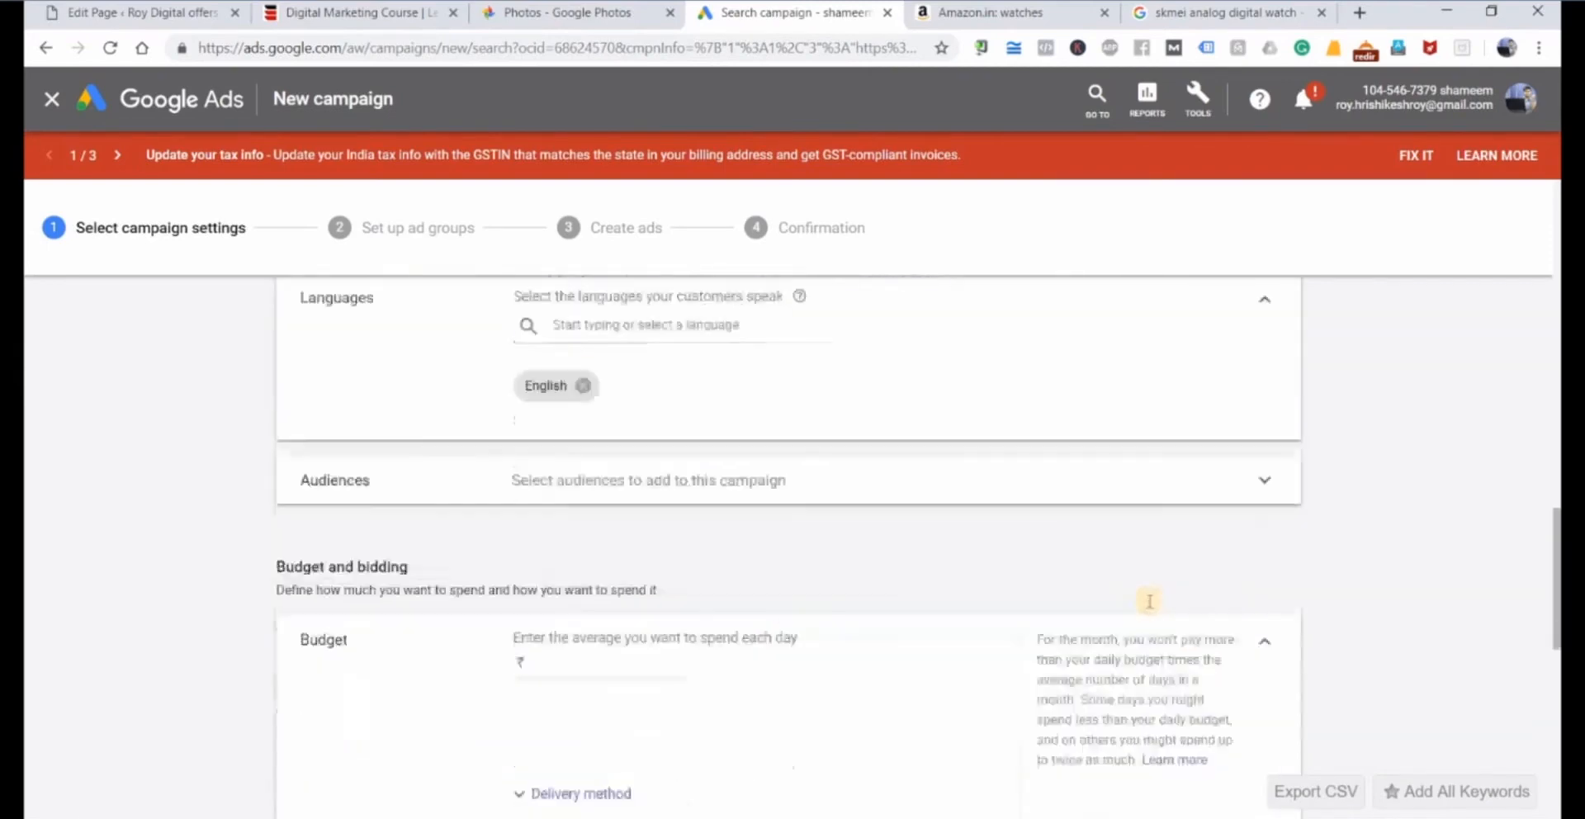
{"action": "left_click", "coordinate": [560, 415]}
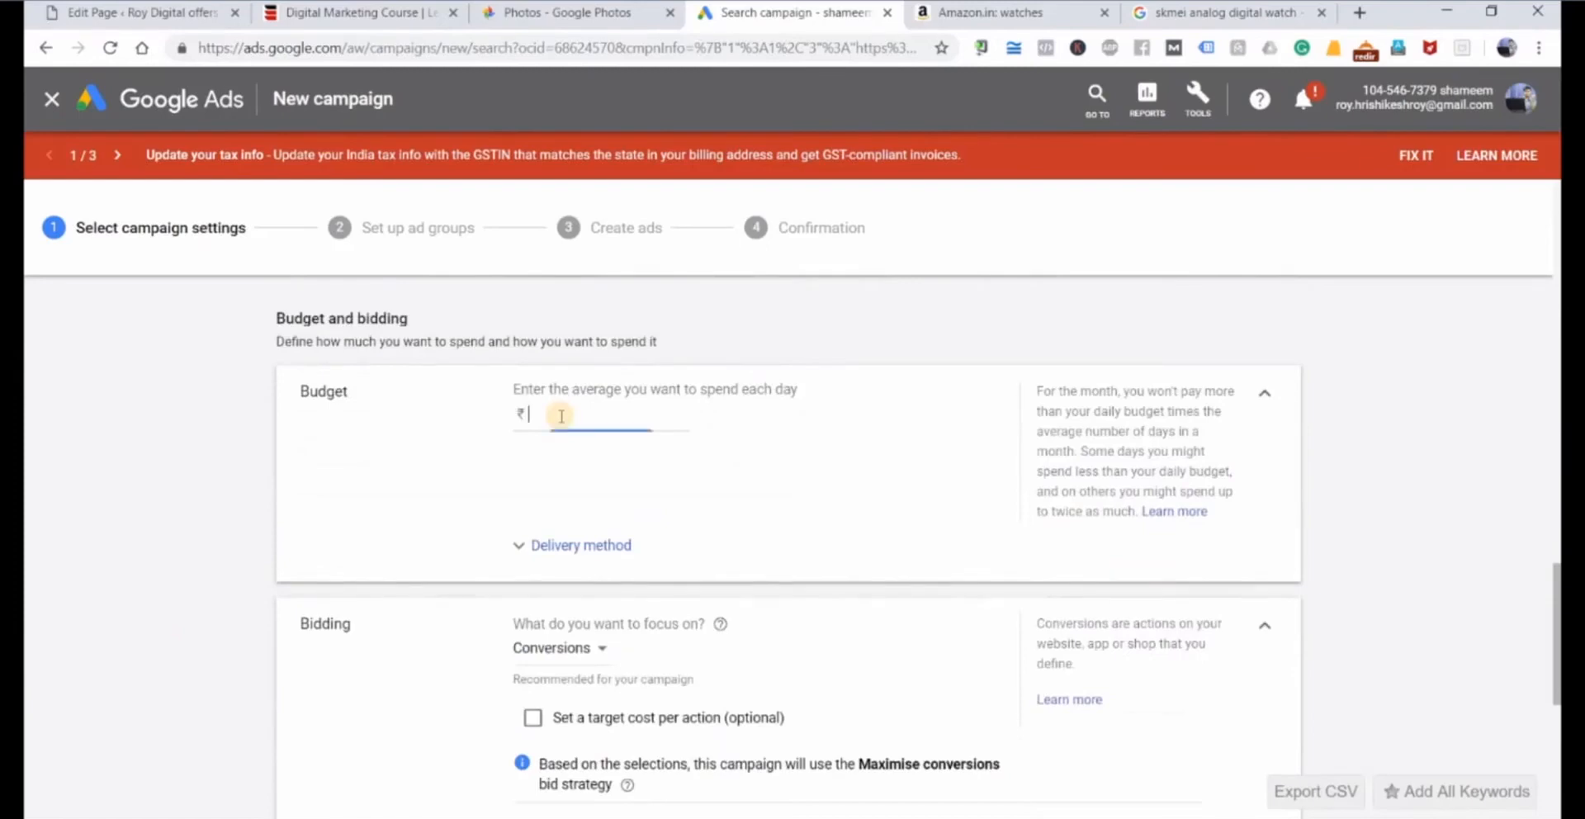
{"action": "type", "text": "10000"}
Review the remaining settings, including ad schedule and ad rotation, and save them to continue to the ad group setup.
{"action": "scroll", "coordinate": [899, 479], "scroll_direction": "up", "scroll_amount": 1}
{"action": "scroll", "coordinate": [927, 498], "scroll_direction": "up", "scroll_amount": 2}
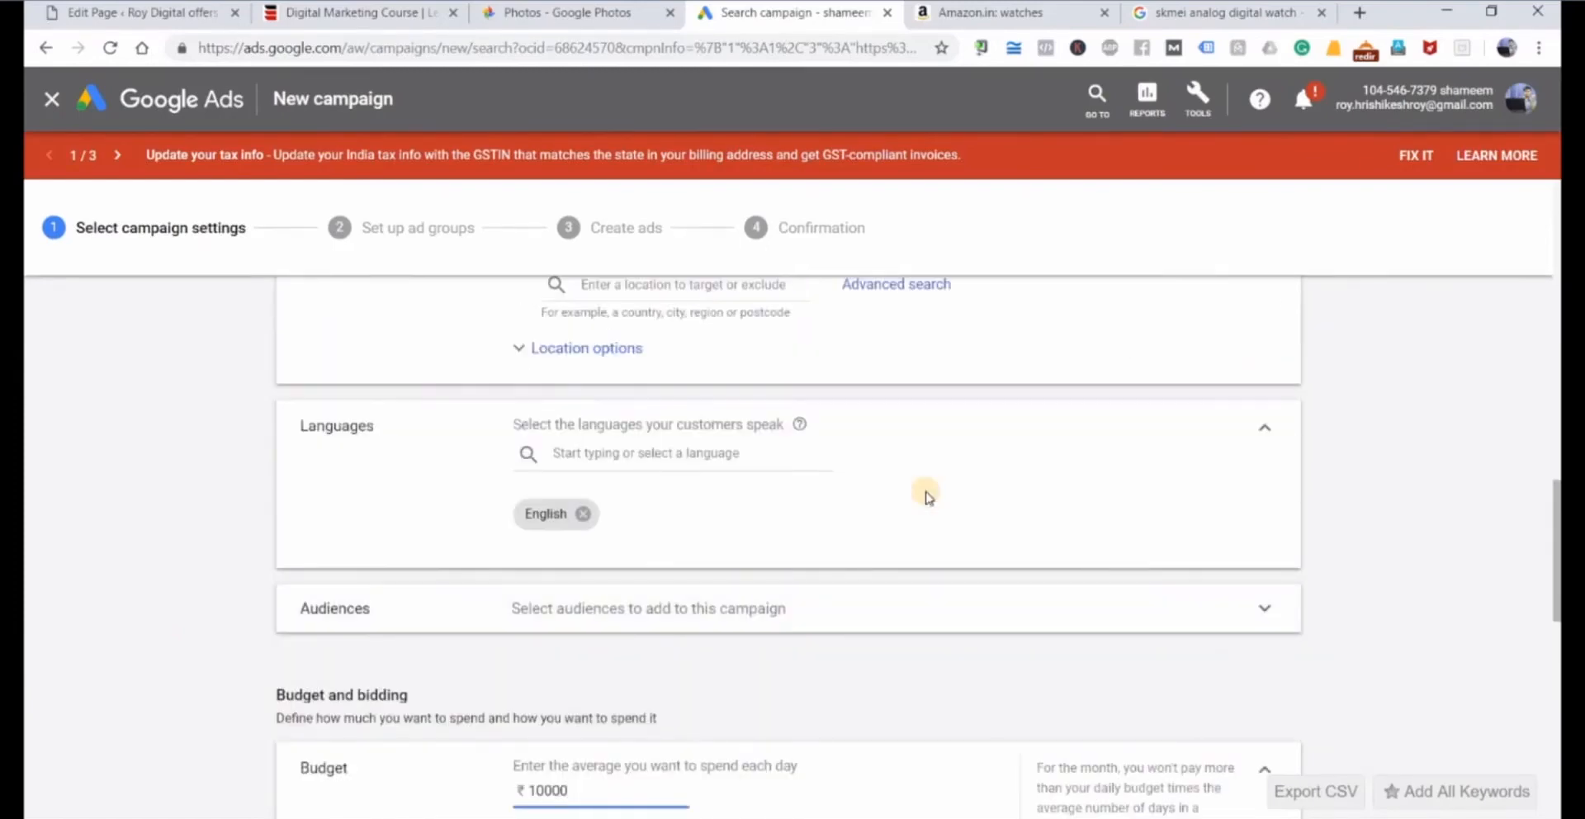
{"action": "scroll", "coordinate": [926, 496], "scroll_direction": "down", "scroll_amount": 3}
{"action": "scroll", "coordinate": [926, 496], "scroll_direction": "down", "scroll_amount": 3}
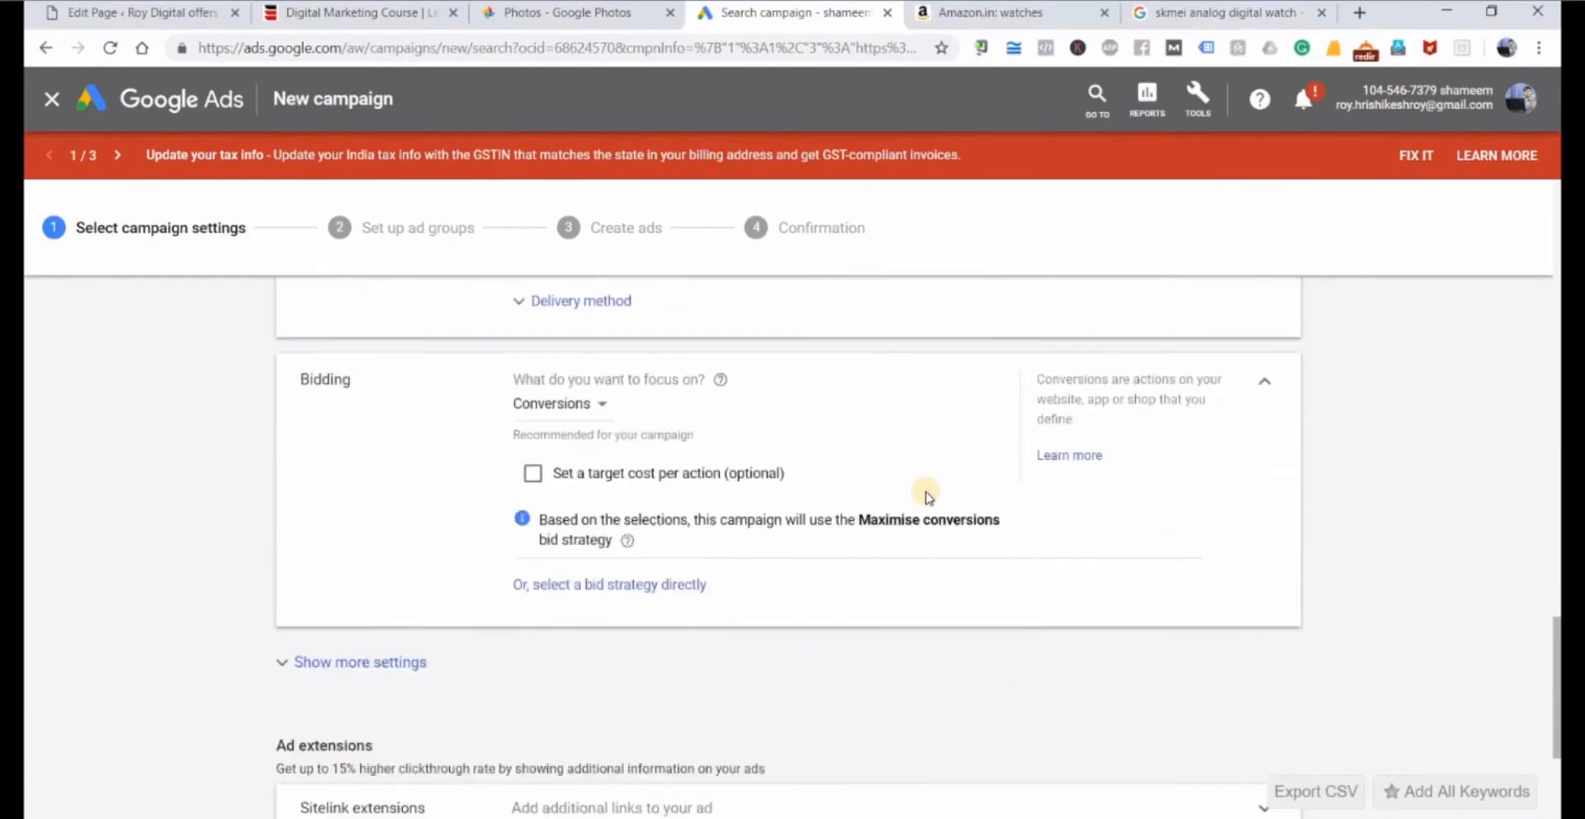
{"action": "scroll", "coordinate": [926, 496], "scroll_direction": "down", "scroll_amount": 2}
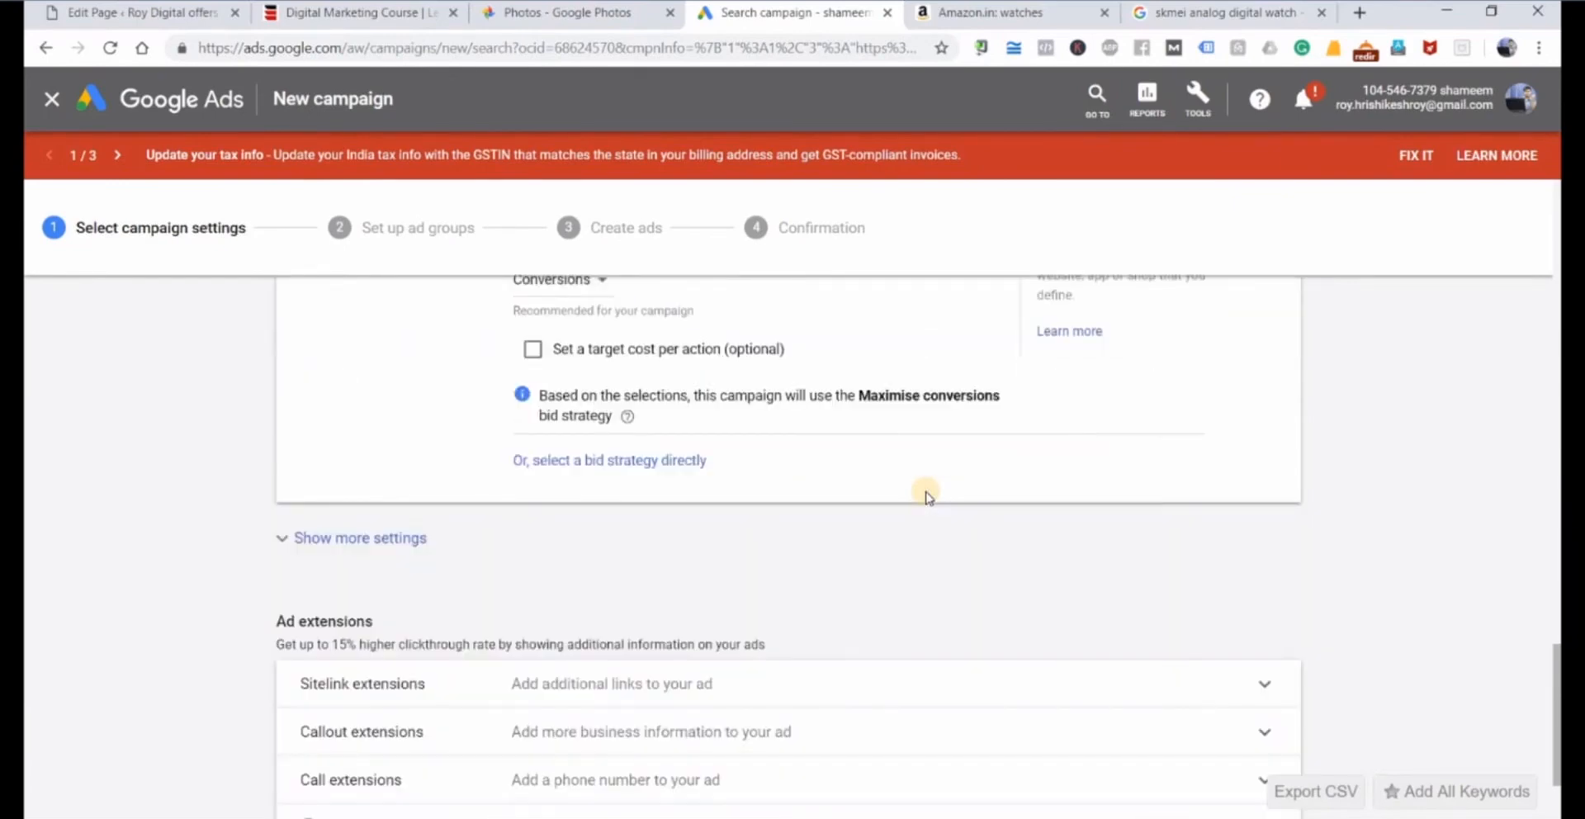
{"action": "scroll", "coordinate": [926, 496], "scroll_direction": "down", "scroll_amount": 2}
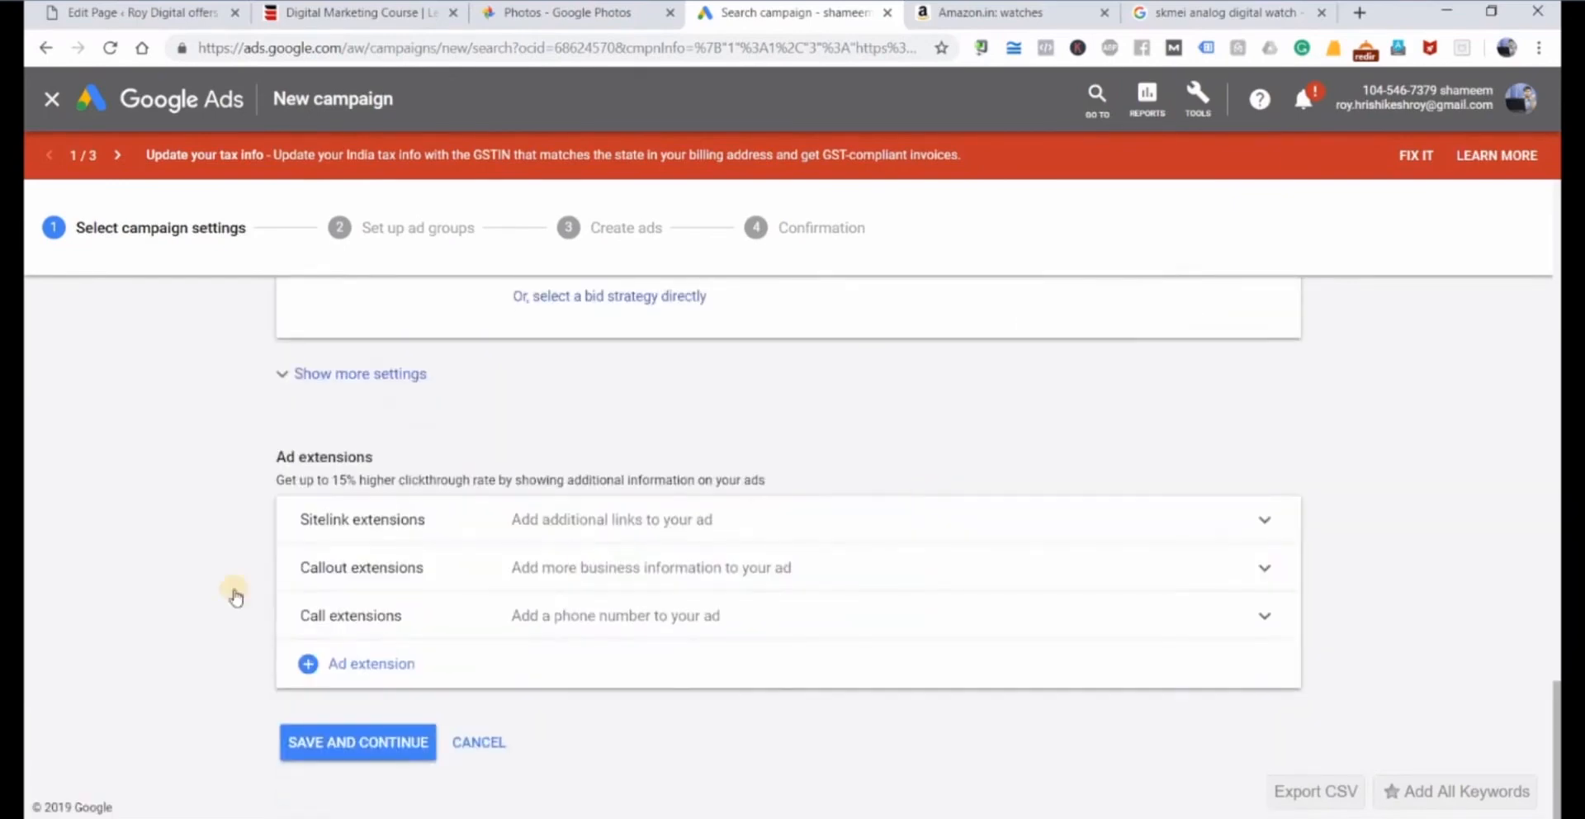
{"action": "left_click", "coordinate": [364, 376]}
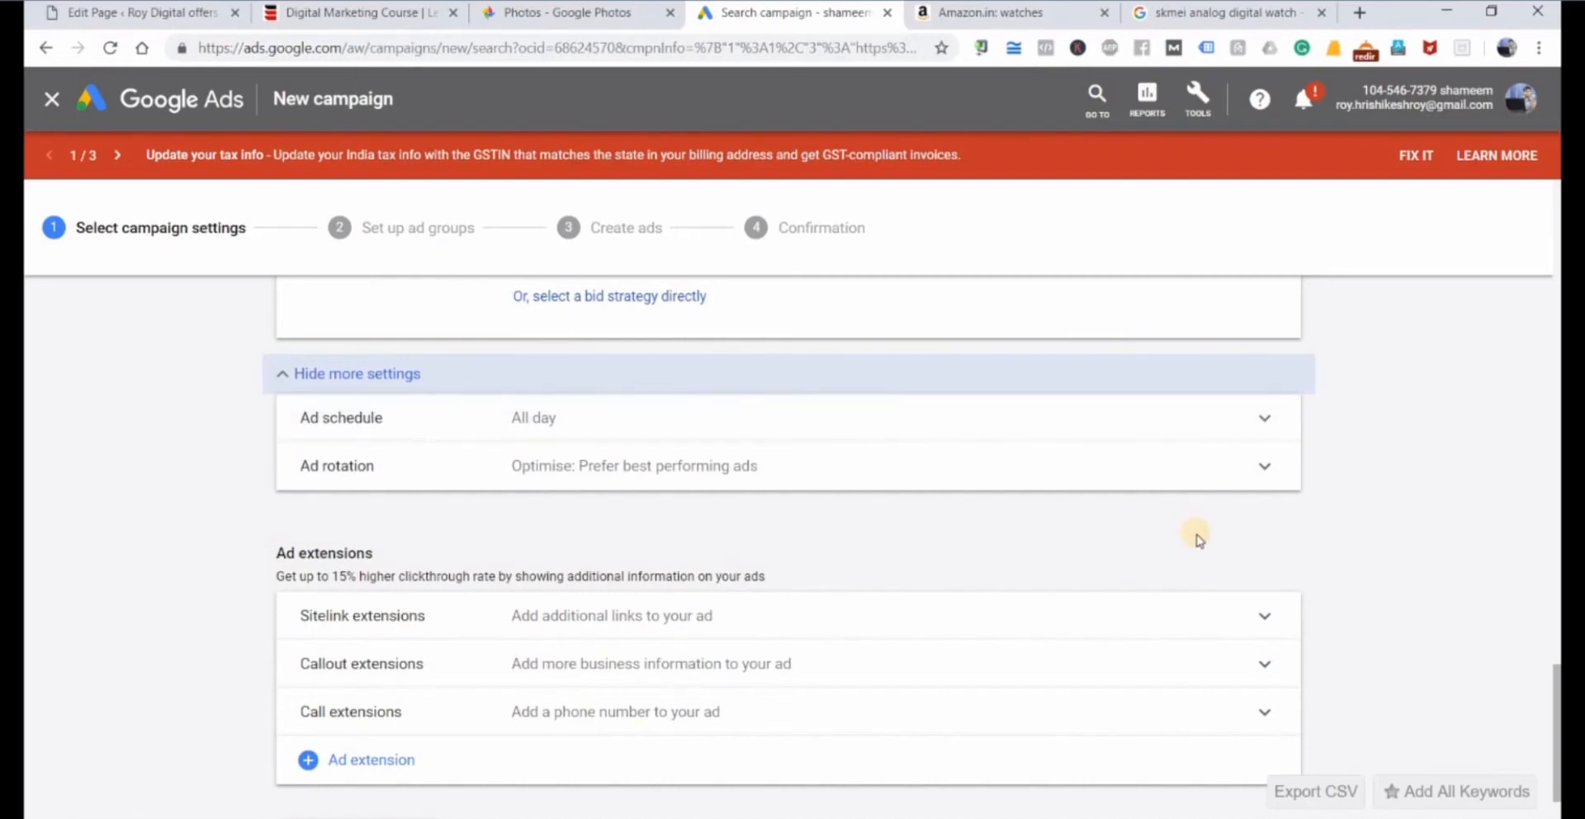
{"action": "scroll", "coordinate": [1383, 560], "scroll_direction": "up", "scroll_amount": 3}
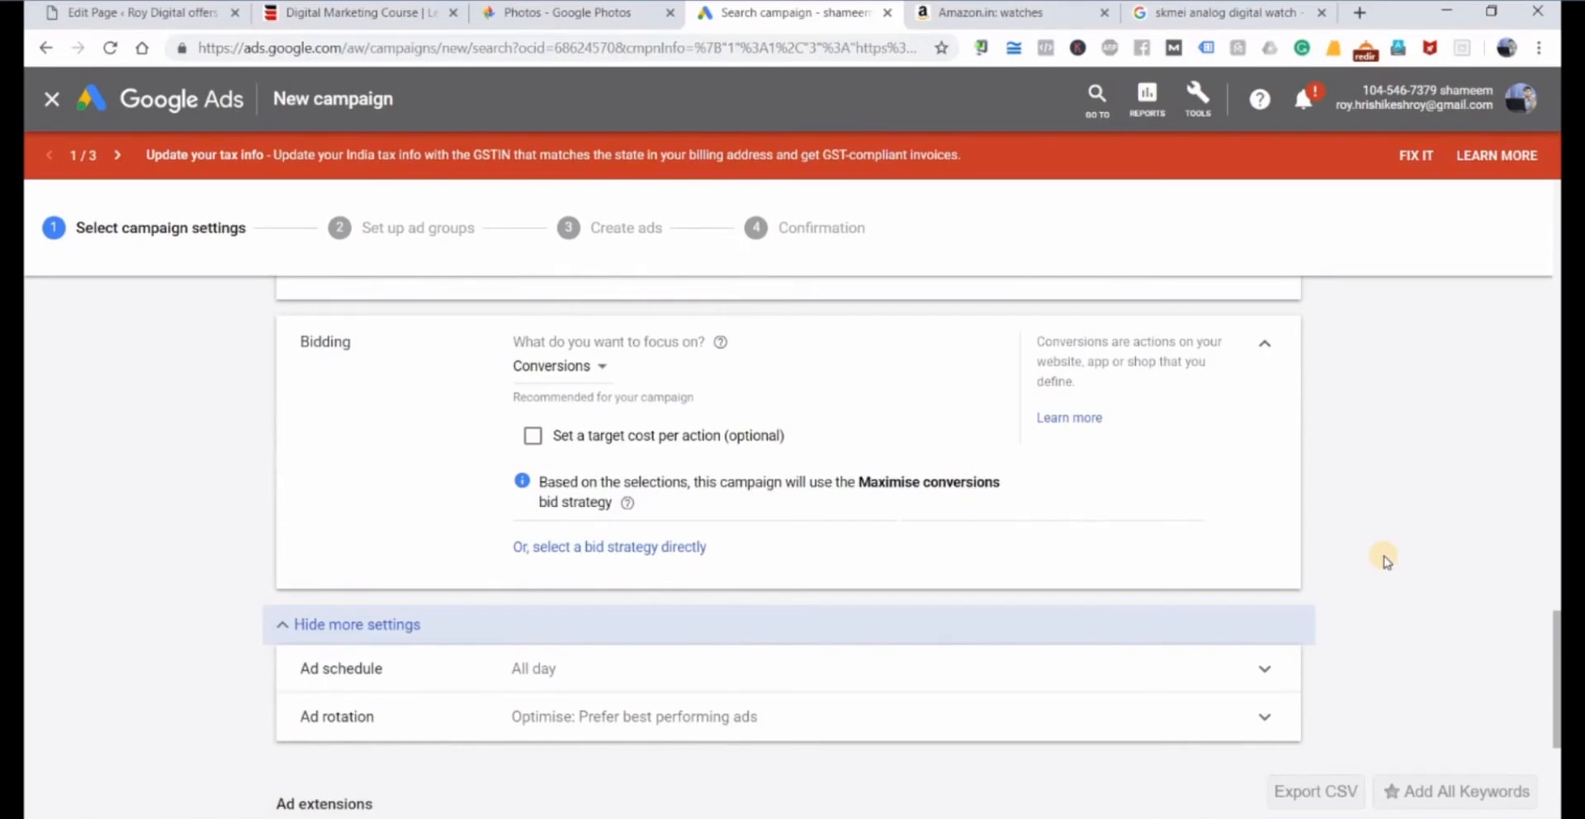
{"action": "scroll", "coordinate": [1385, 560], "scroll_direction": "down", "scroll_amount": 5}
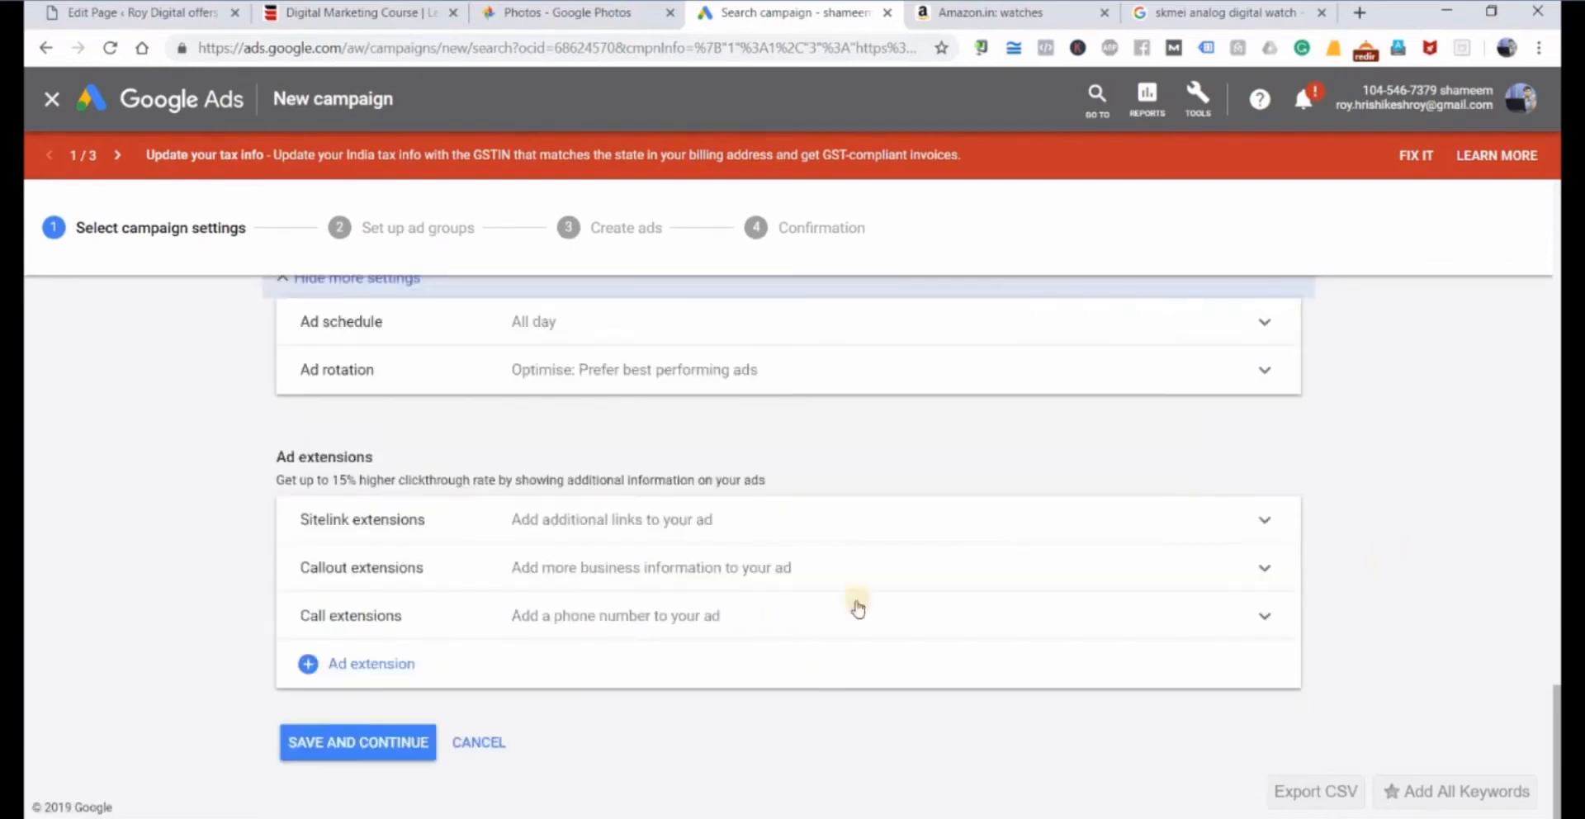
{"action": "left_click", "coordinate": [328, 752]}
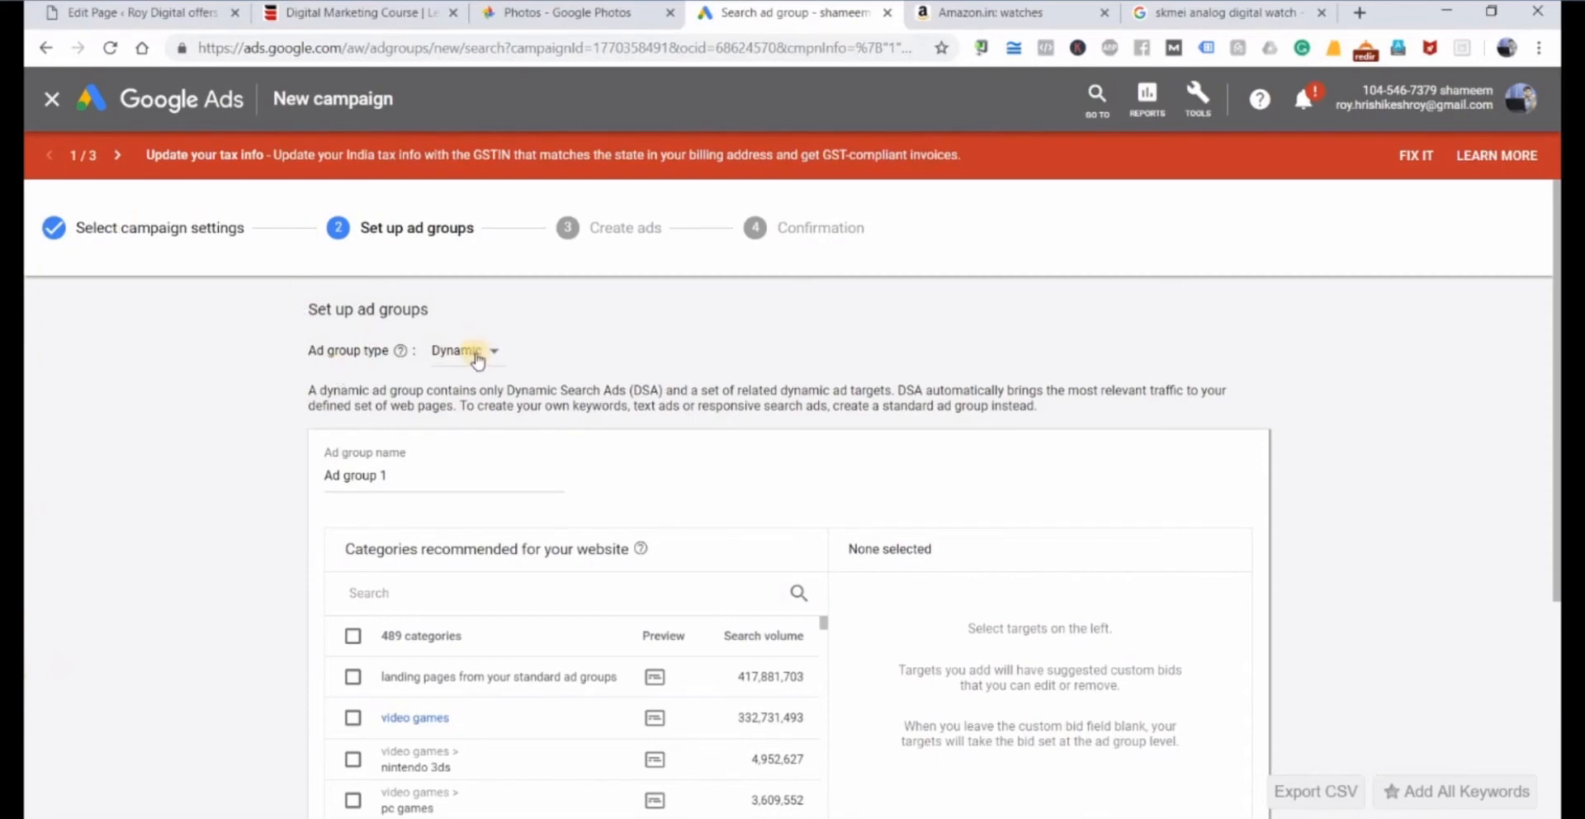
Name the ad group Watches and view the help on the categories recommended for the website.
{"action": "left_click_drag", "start_coordinate": [400, 478], "coordinate": [236, 504]}
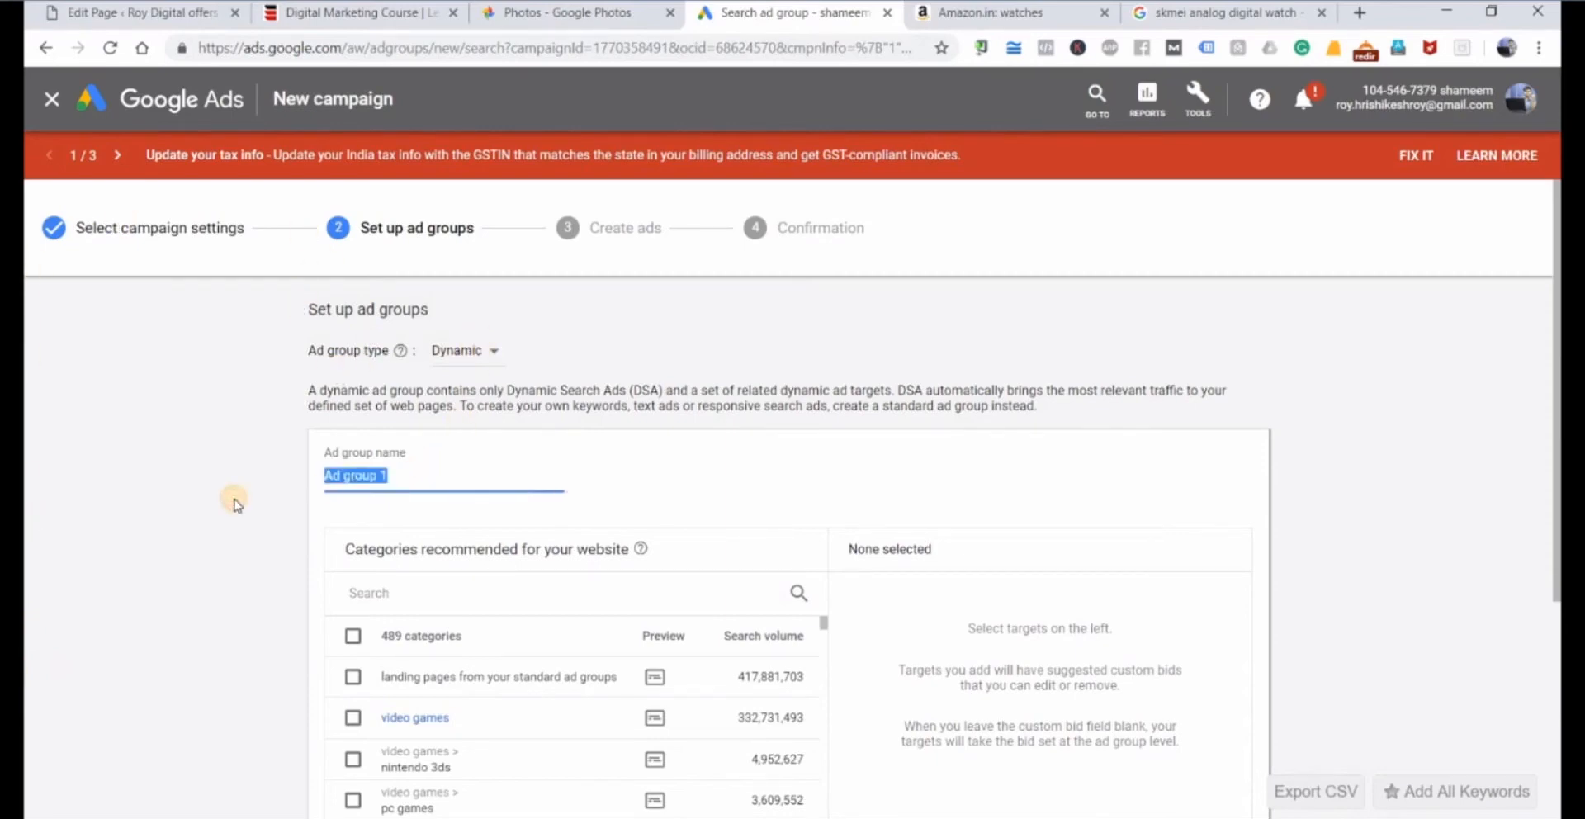
{"action": "type", "text": "Watches"}
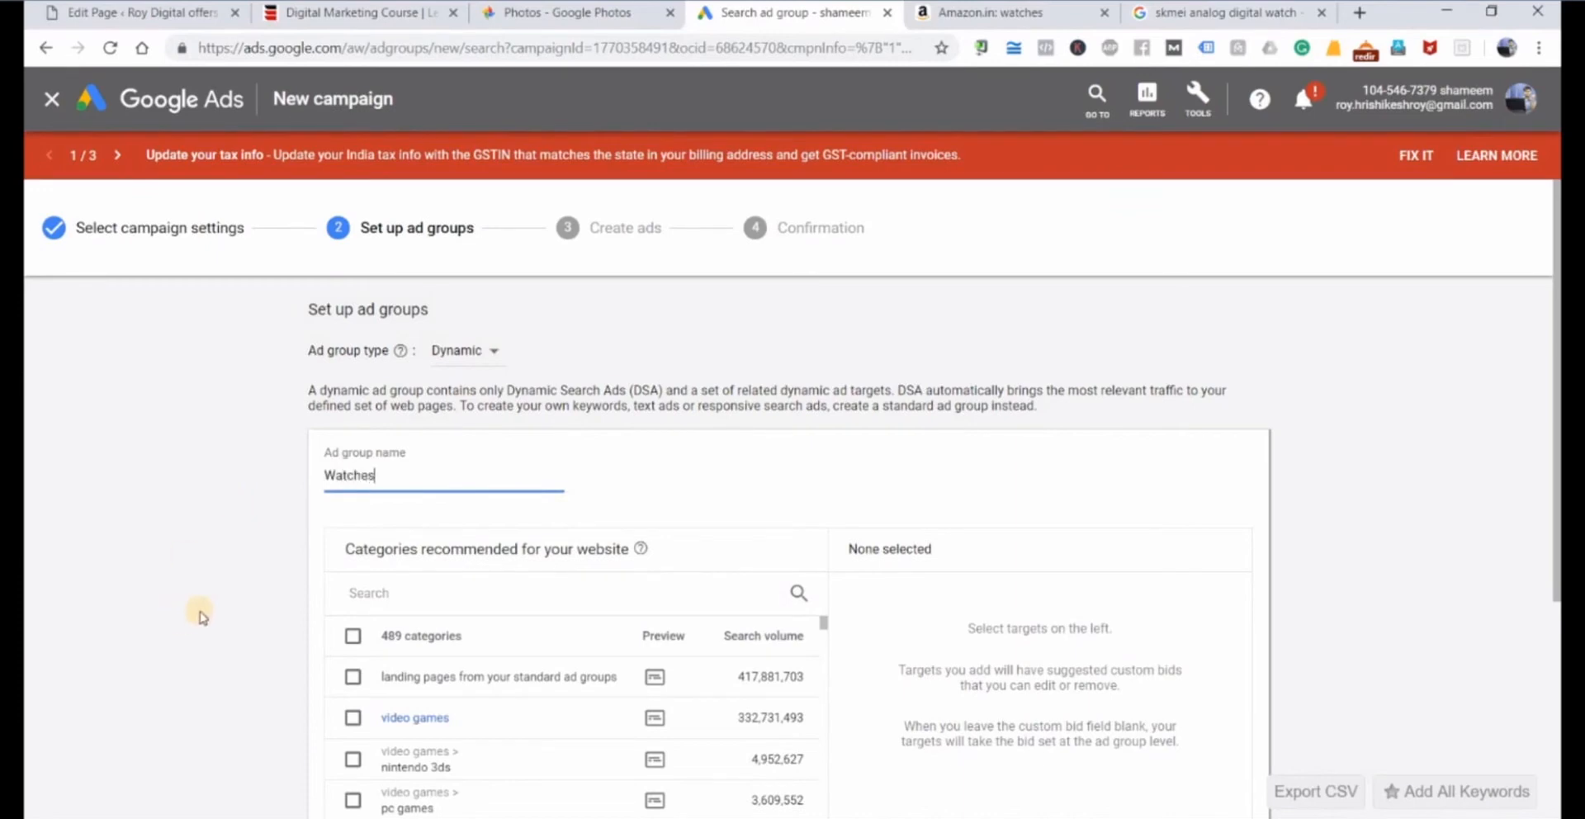
{"action": "left_click", "coordinate": [637, 551]}
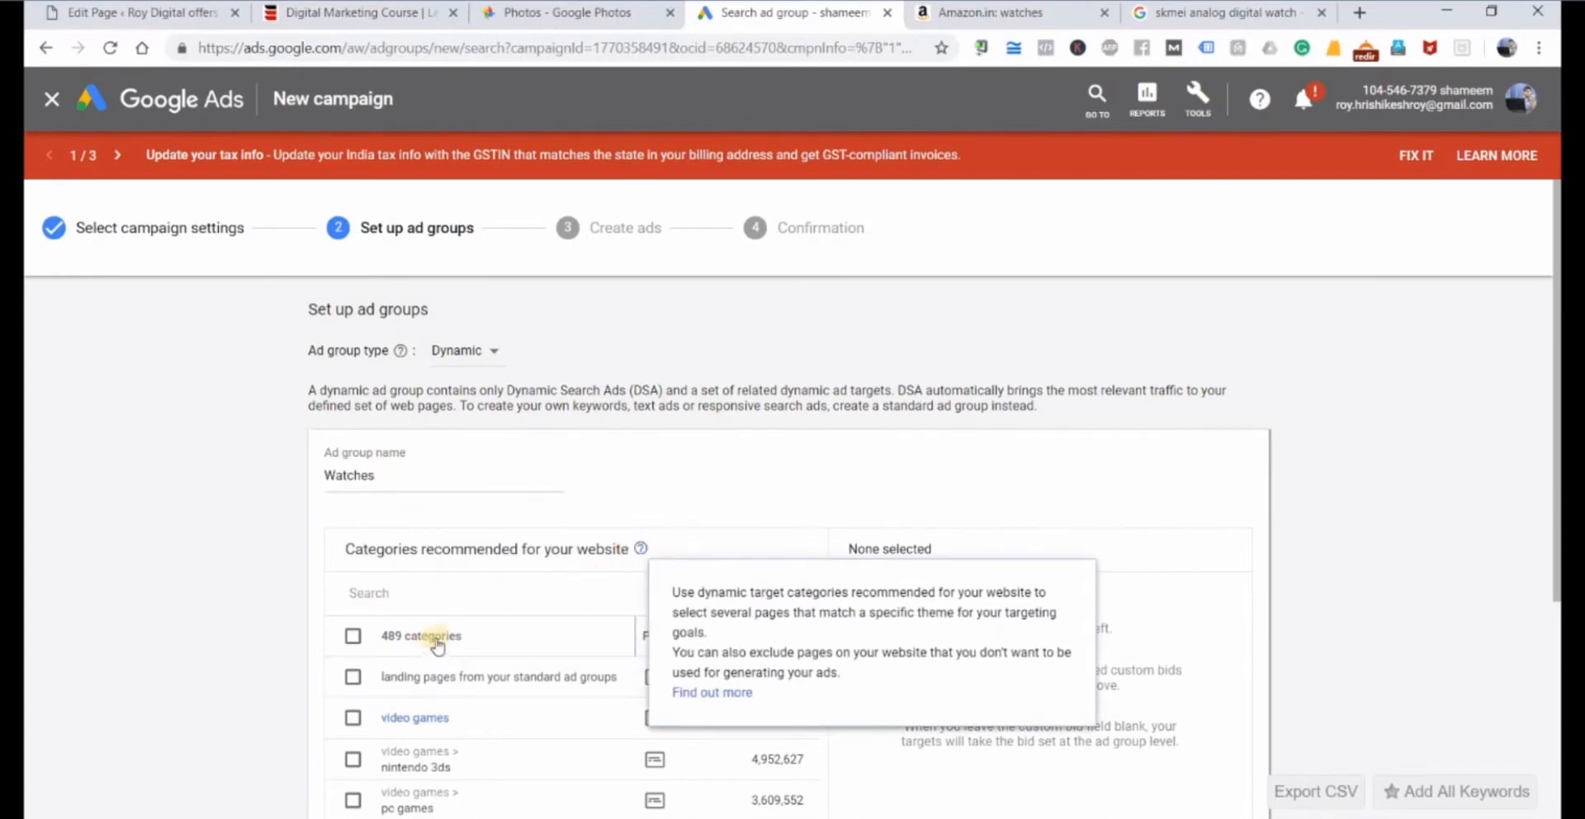
{"action": "left_click", "coordinate": [408, 643]}
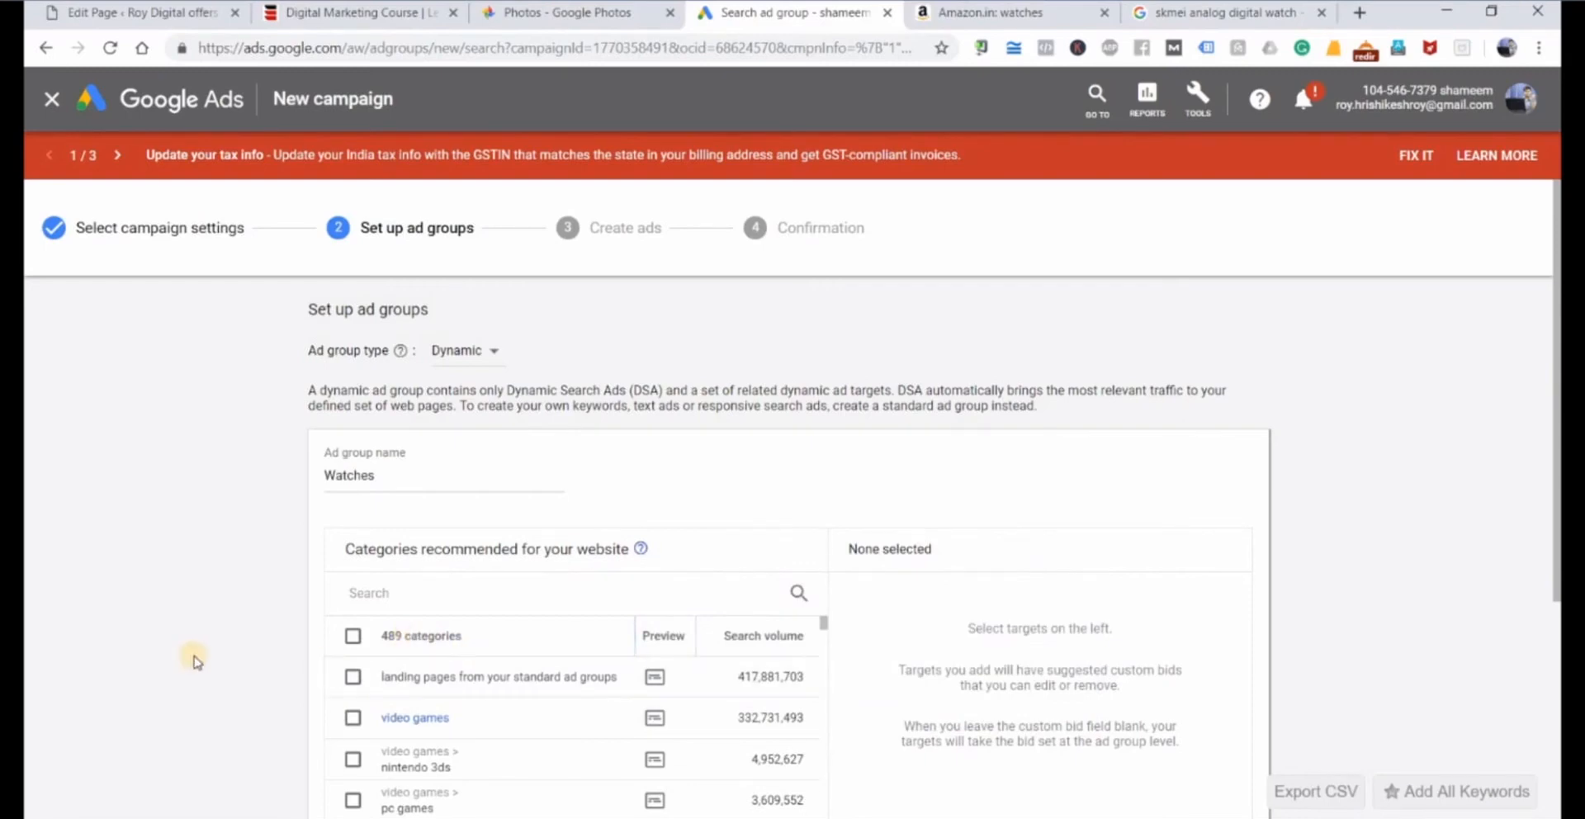
Select the main watches category from the categories recommended for the website as a dynamic ad target.
{"action": "scroll", "coordinate": [297, 656], "scroll_direction": "down", "scroll_amount": 2}
{"action": "scroll", "coordinate": [488, 544], "scroll_direction": "down", "scroll_amount": 3}
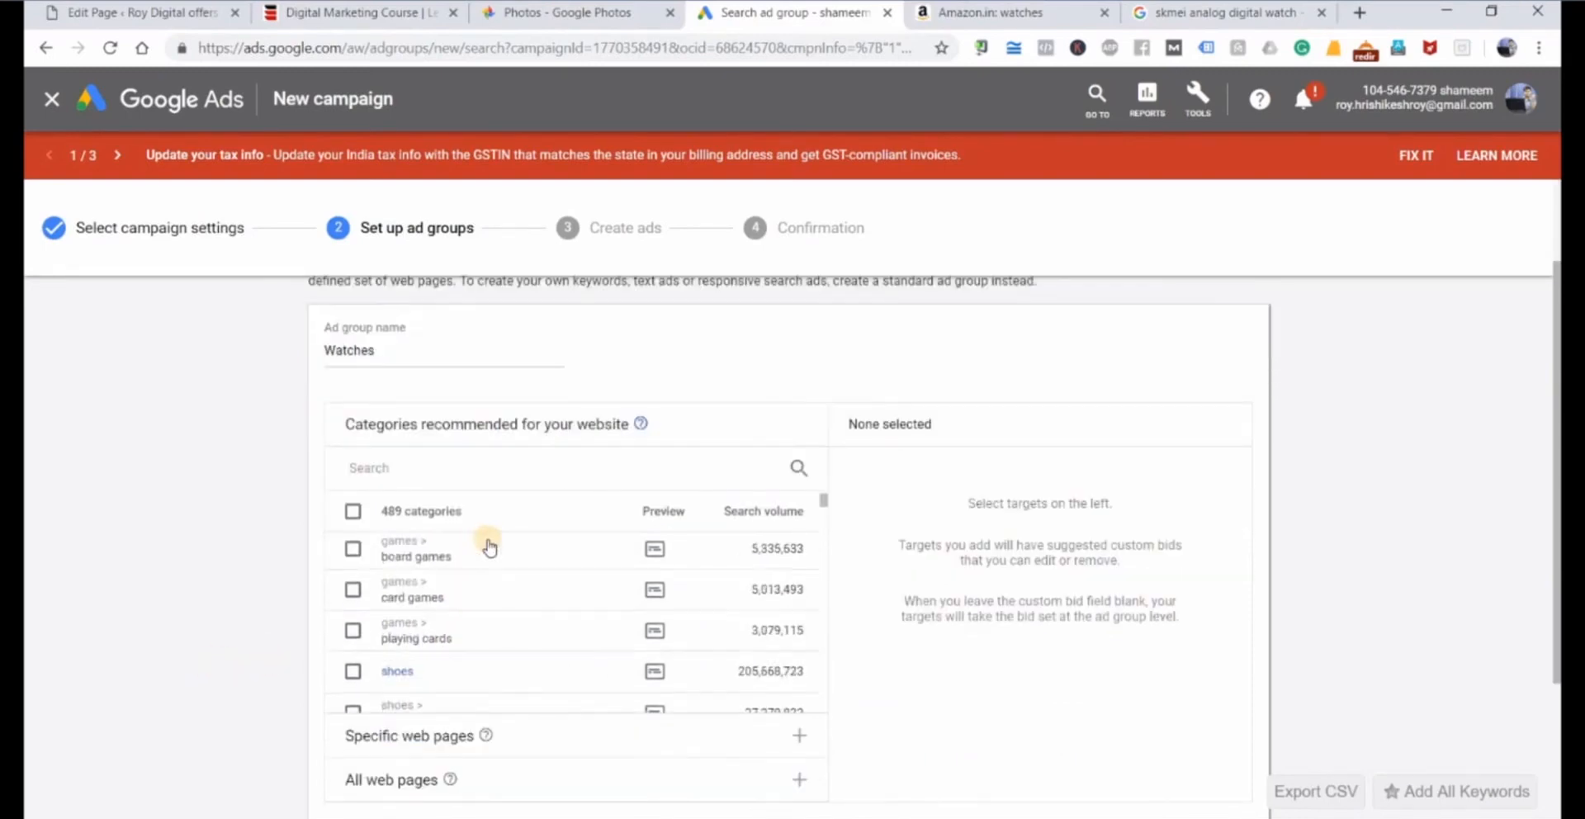
{"action": "scroll", "coordinate": [490, 547], "scroll_direction": "down", "scroll_amount": 4}
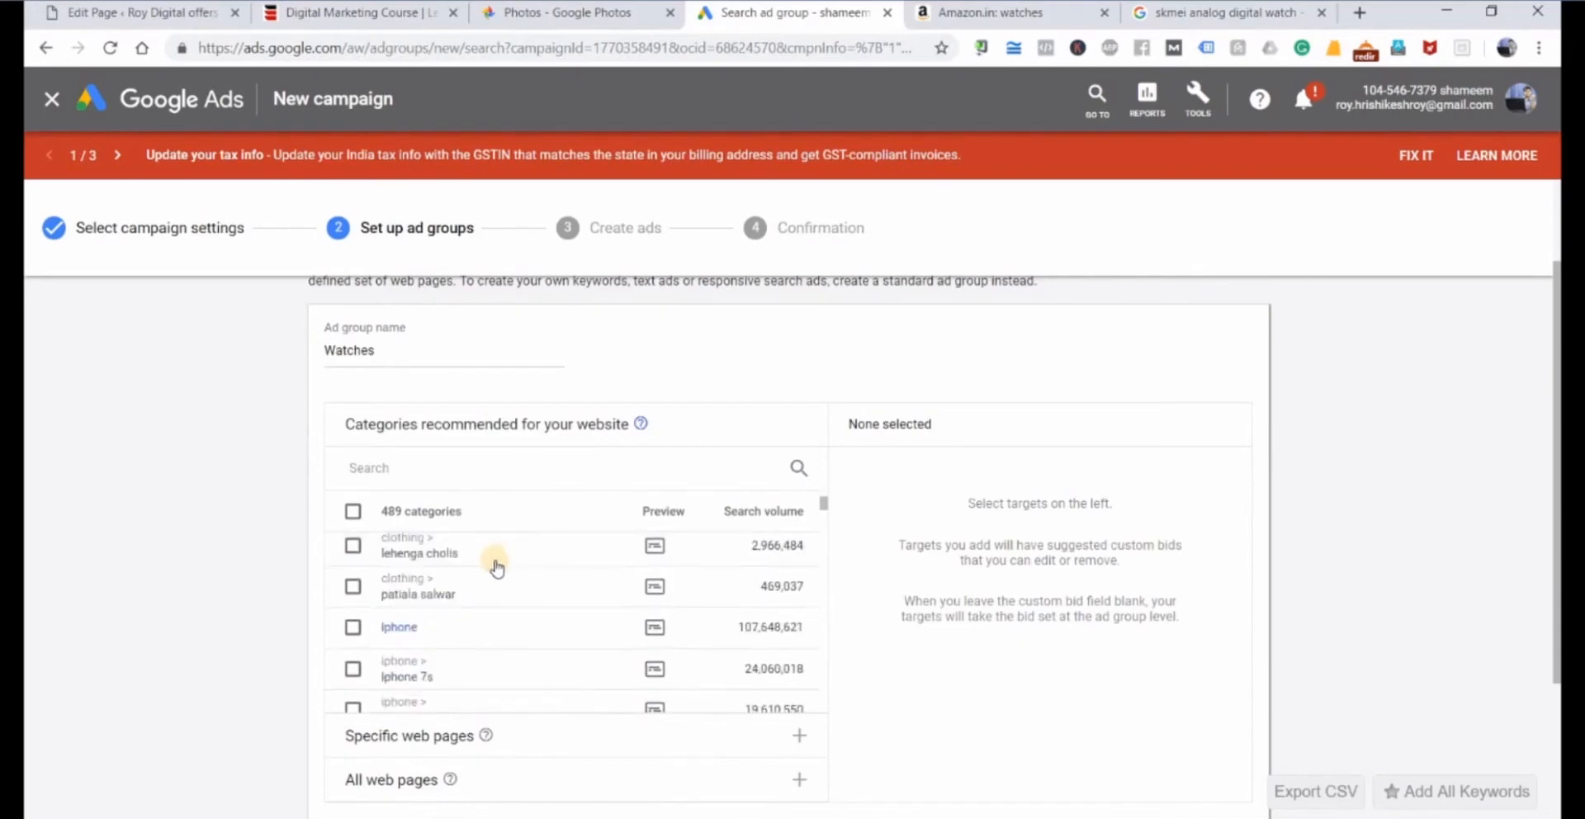
{"action": "scroll", "coordinate": [496, 594], "scroll_direction": "down", "scroll_amount": 4}
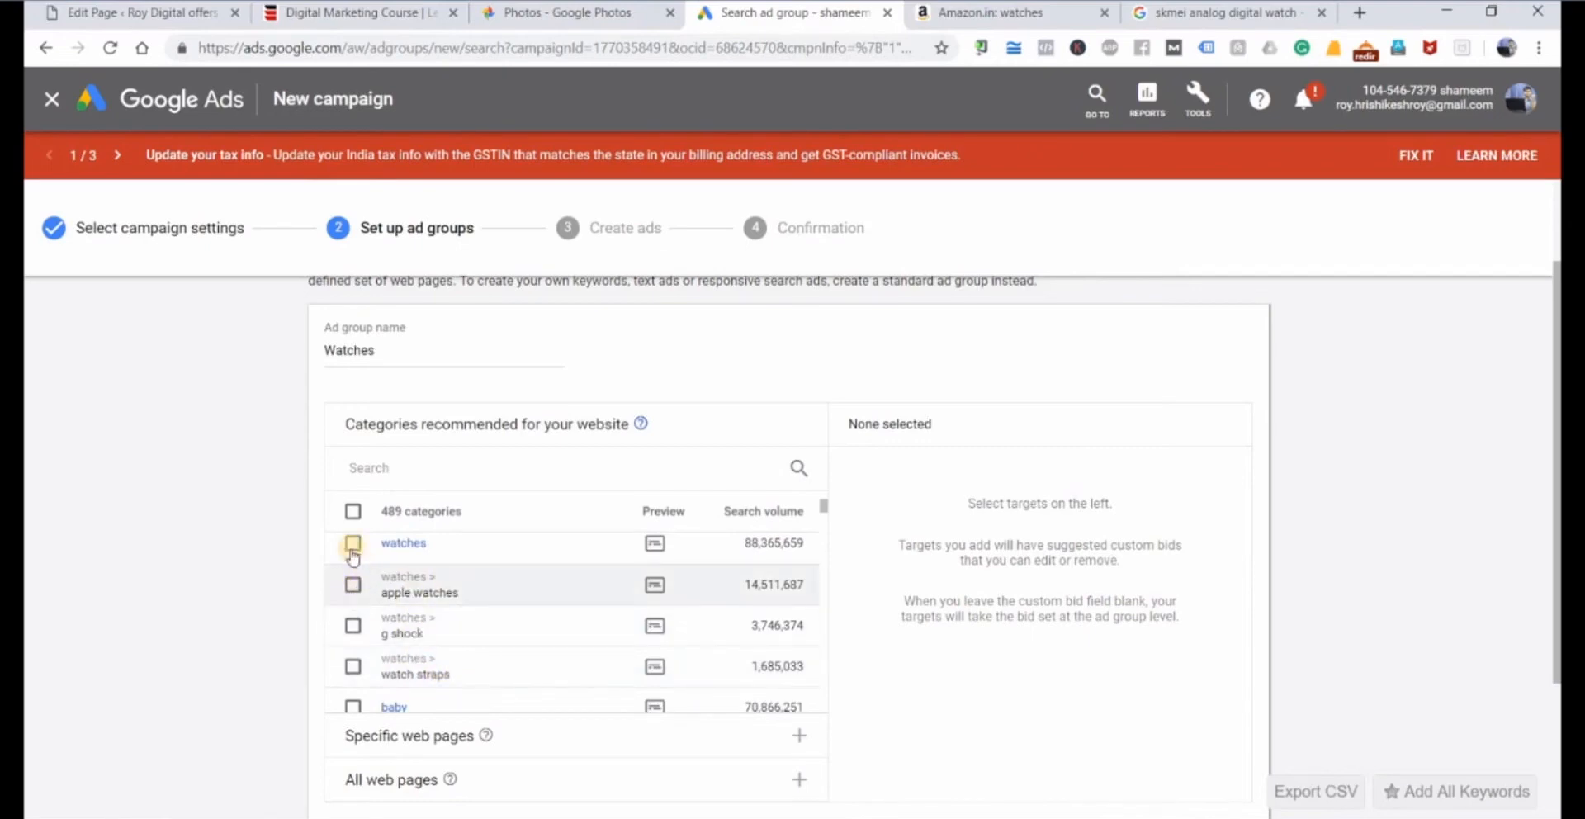
{"action": "scroll", "coordinate": [421, 578], "scroll_direction": "up", "scroll_amount": 2}
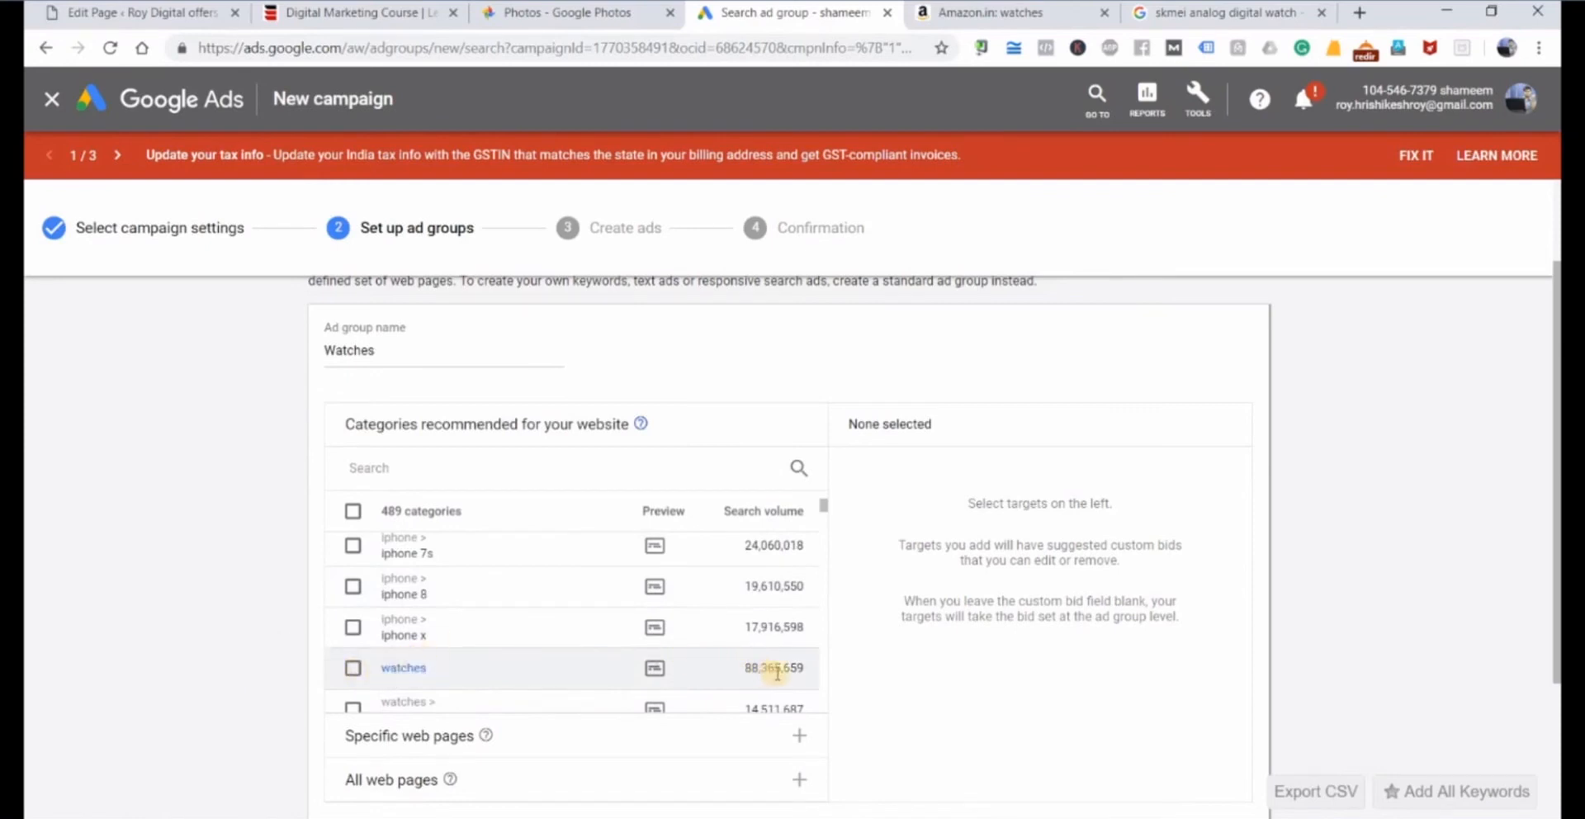
{"action": "left_click", "coordinate": [768, 510]}
{"action": "left_click", "coordinate": [352, 667]}
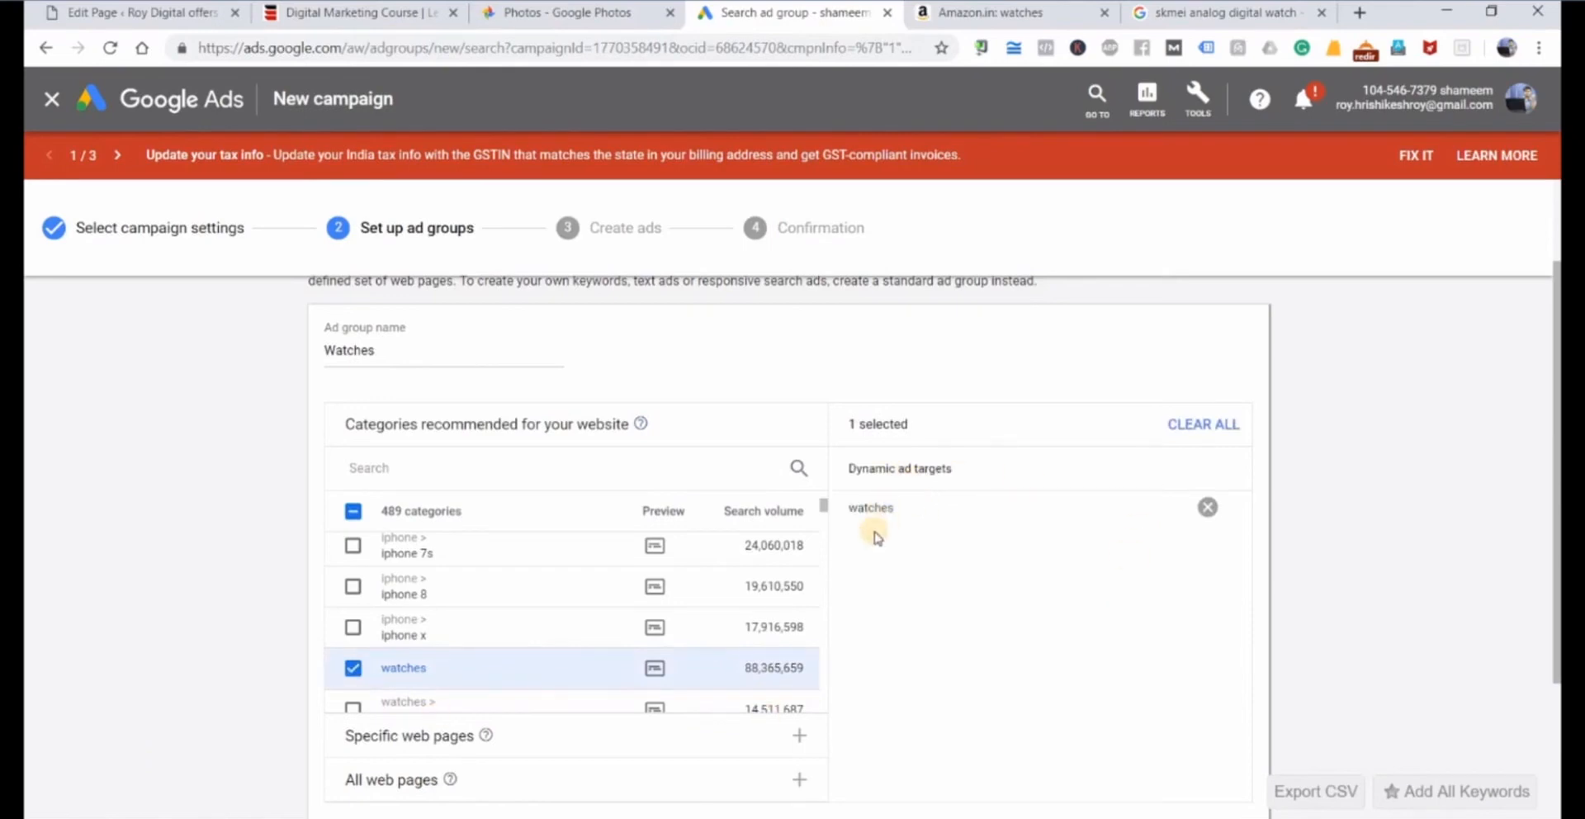
Save the ad group and continue to ad creation, reviewing the fields of the new expanded Dynamic Search Ad.
{"action": "scroll", "coordinate": [950, 648], "scroll_direction": "down", "scroll_amount": 2}
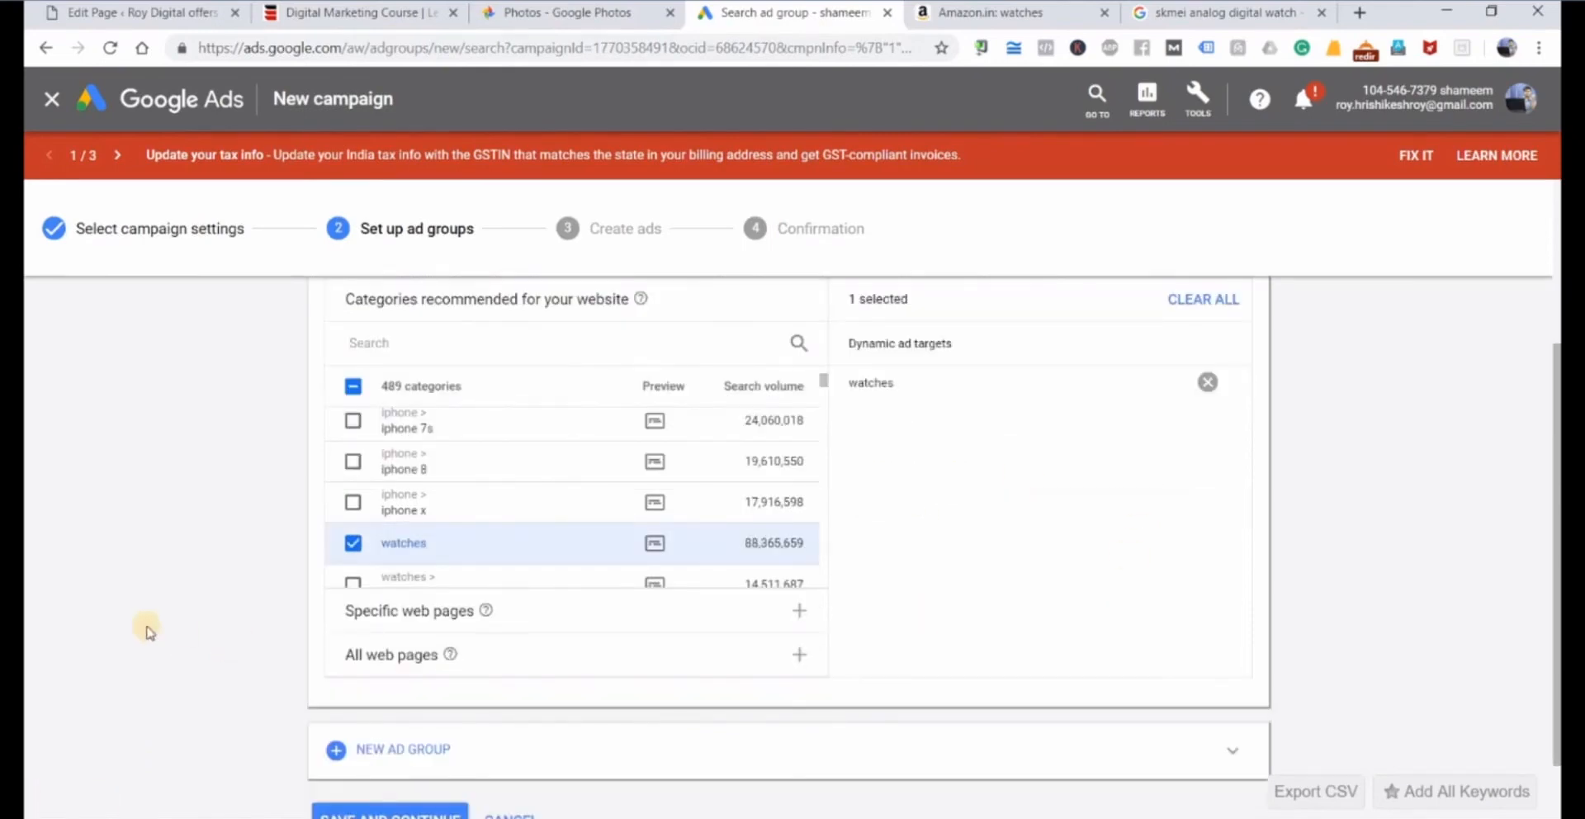
{"action": "scroll", "coordinate": [388, 693], "scroll_direction": "down", "scroll_amount": 1}
{"action": "left_click", "coordinate": [386, 735]}
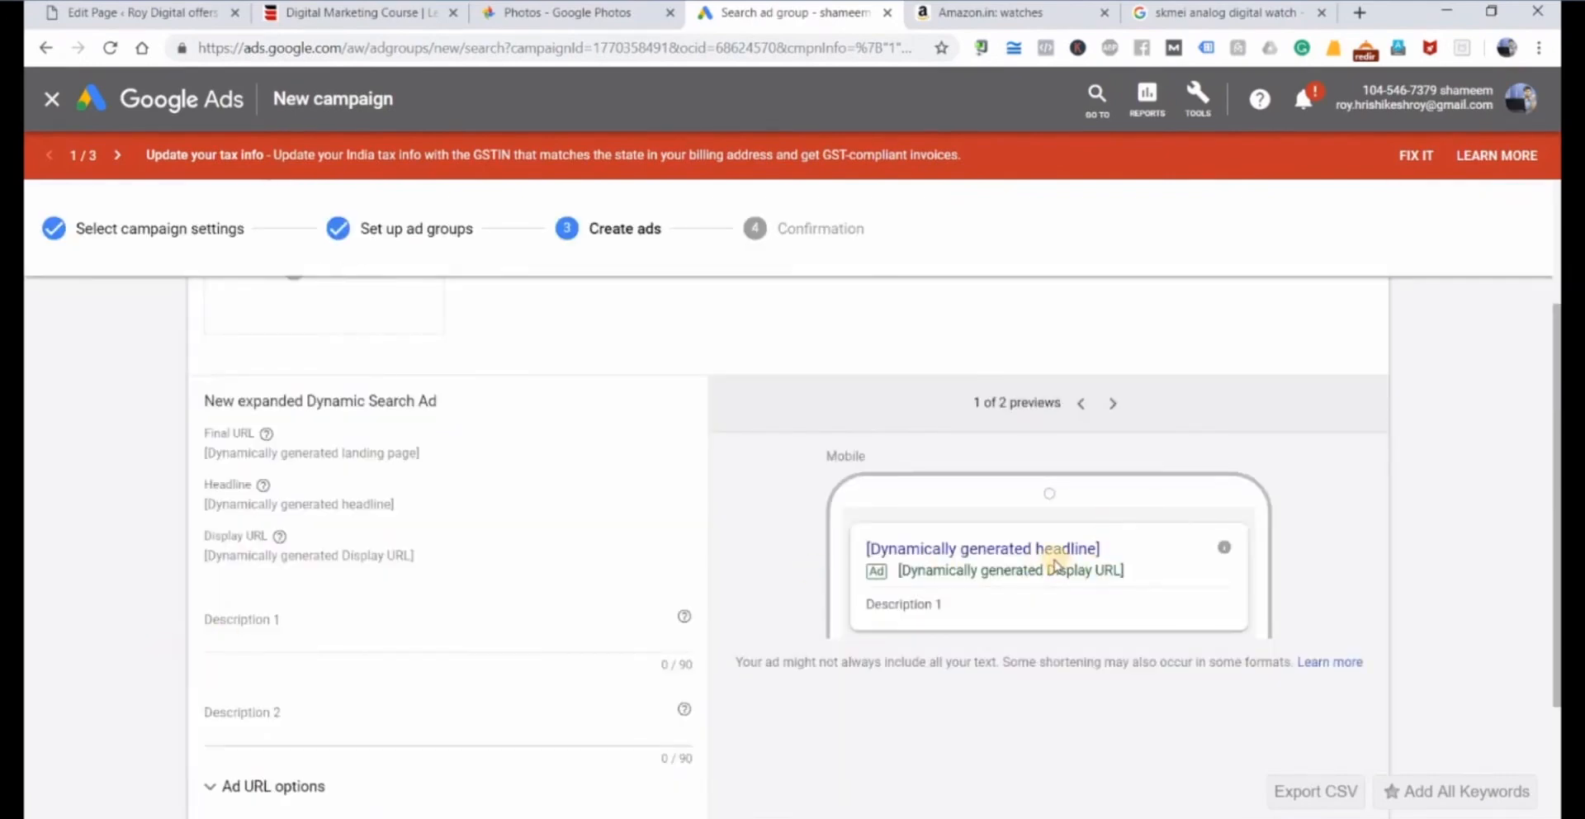
{"action": "scroll", "coordinate": [541, 637], "scroll_direction": "up", "scroll_amount": 2}
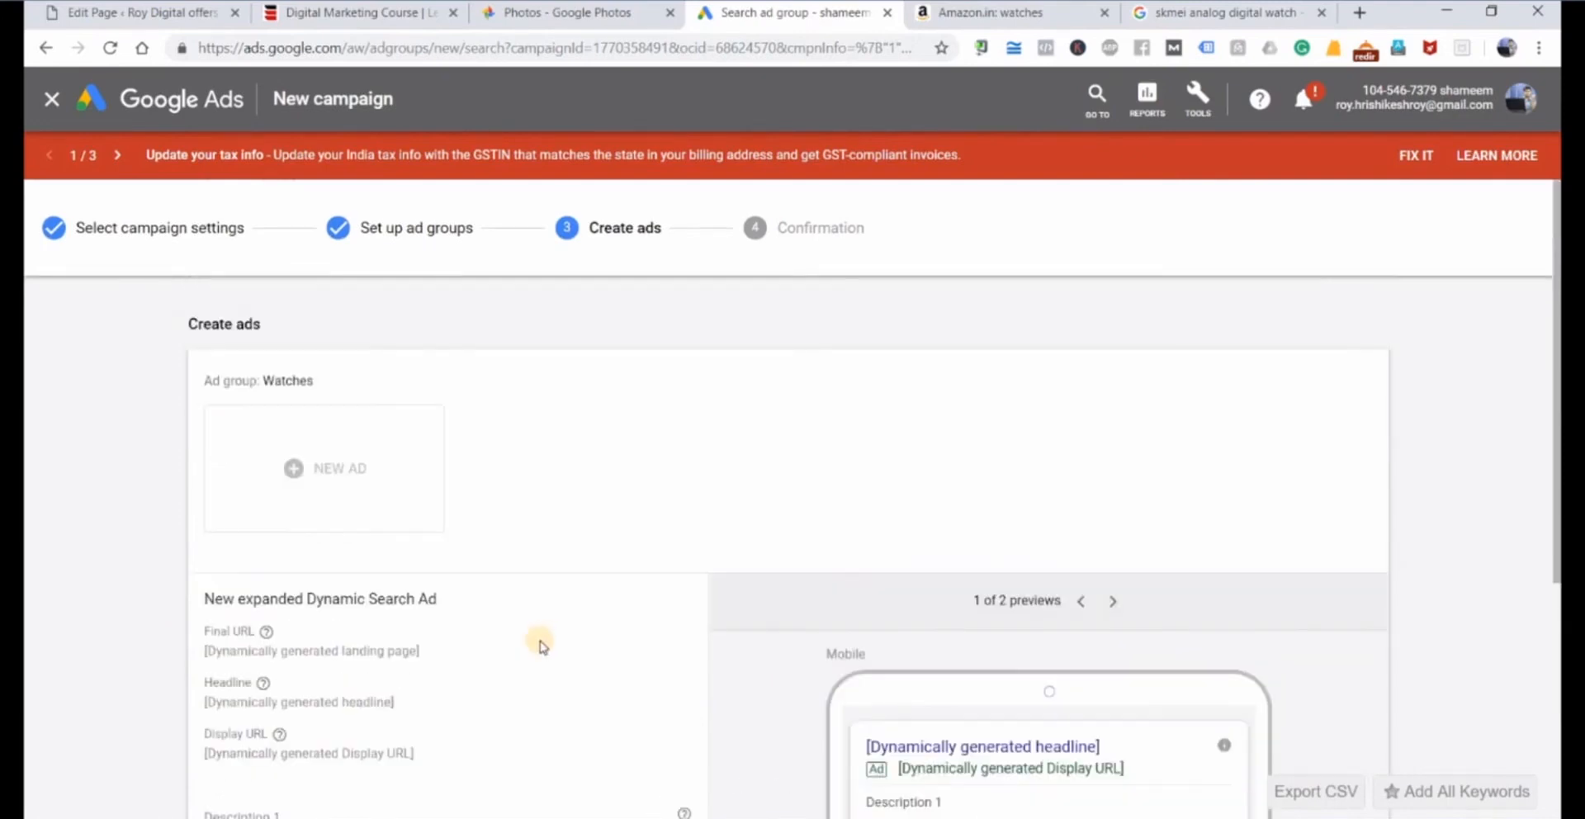
{"action": "scroll", "coordinate": [541, 637], "scroll_direction": "down", "scroll_amount": 1}
{"action": "scroll", "coordinate": [552, 638], "scroll_direction": "down", "scroll_amount": 2}
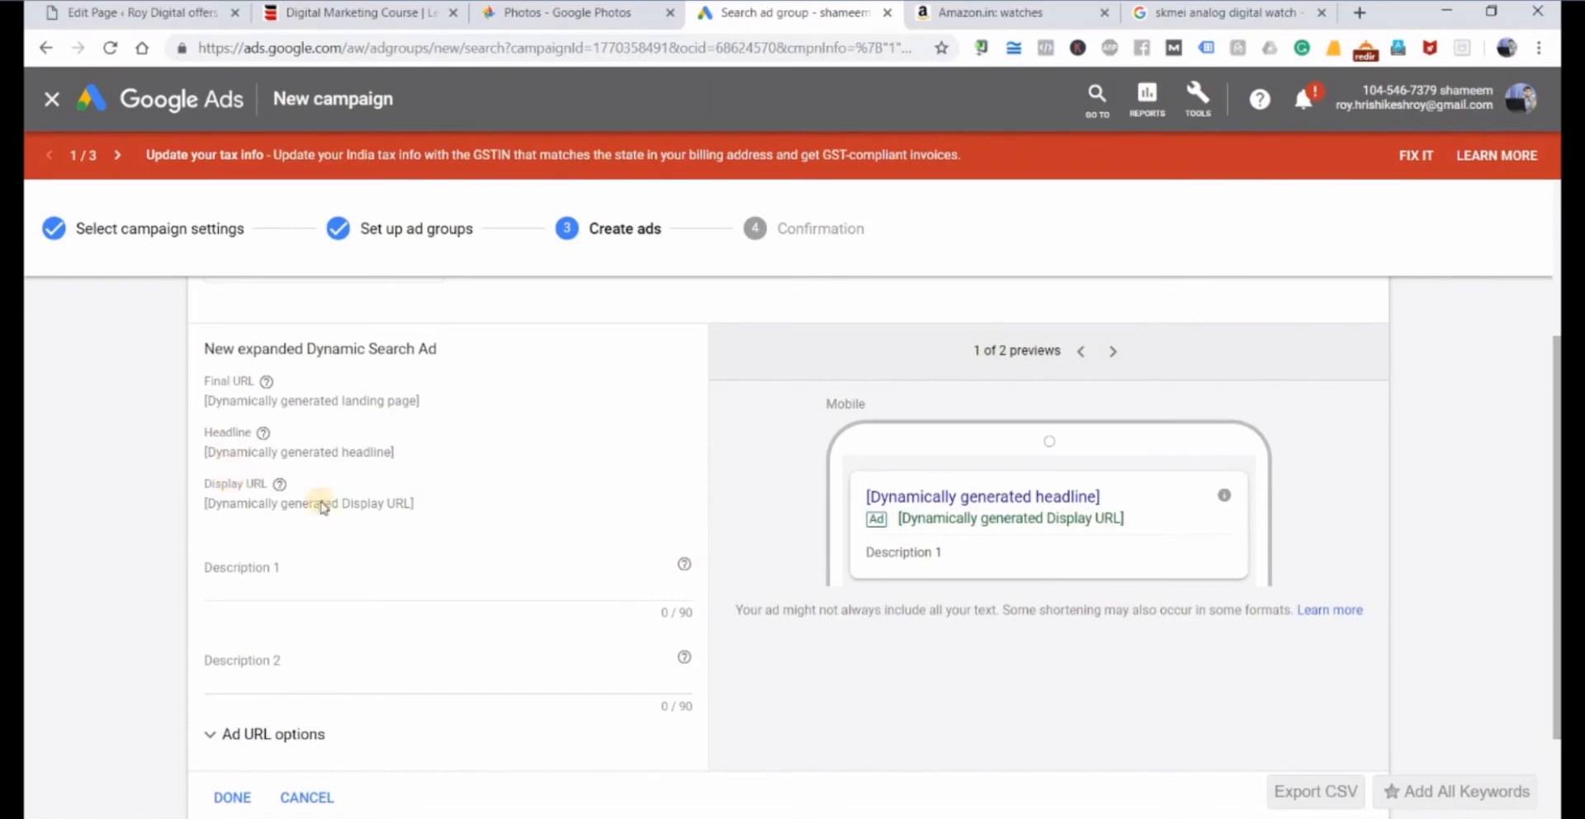
Enter "Flat 50% off on all brand Watches" as the ad's Description 1.
{"action": "left_click", "coordinate": [584, 618]}
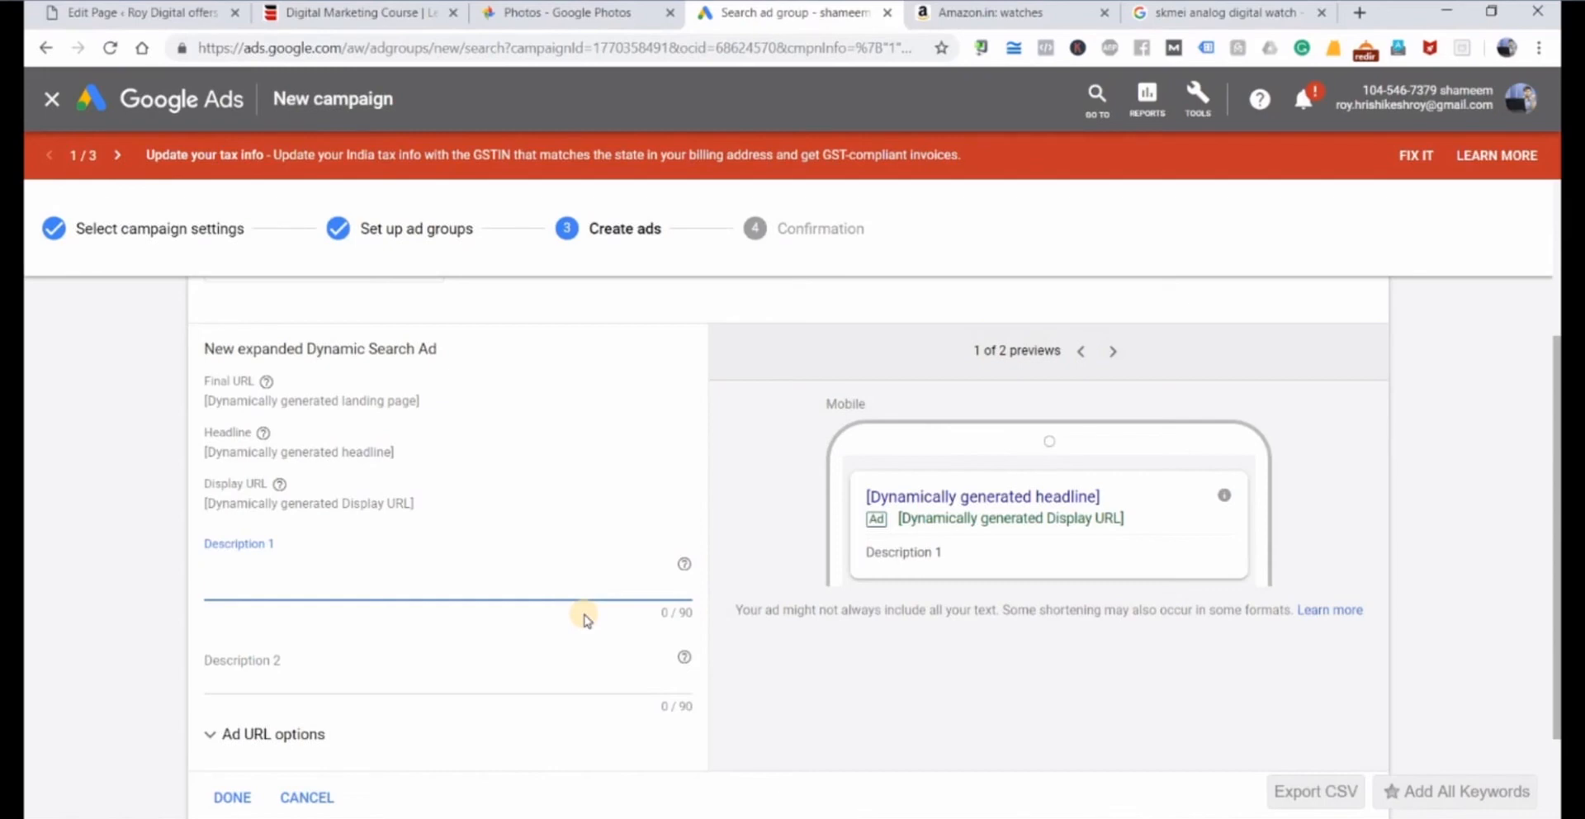
{"action": "type", "text": "Flat 50% off"}
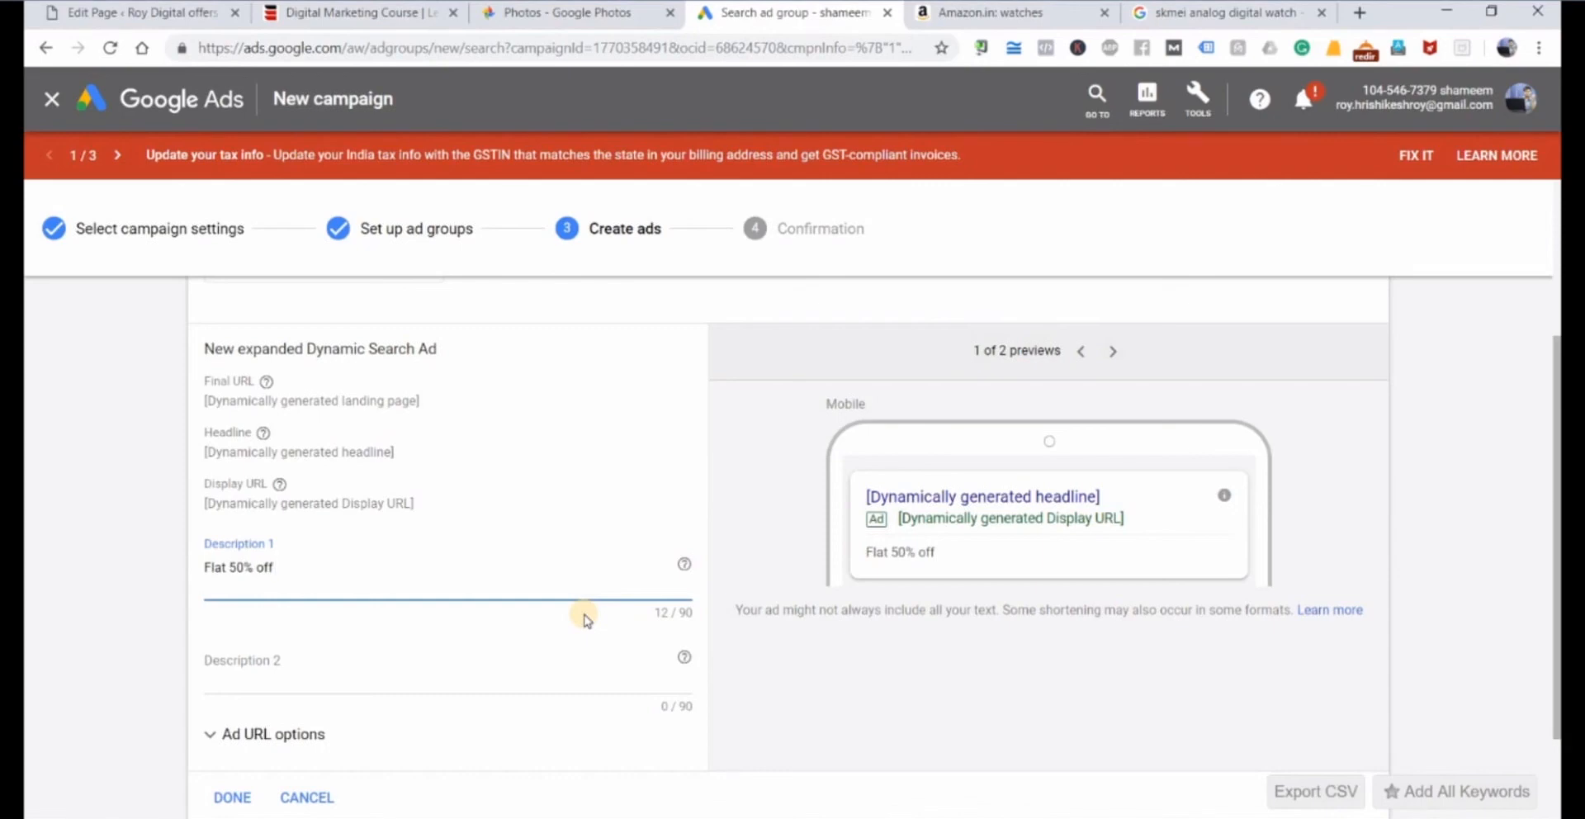
{"action": "type", "text": "on all brand"}
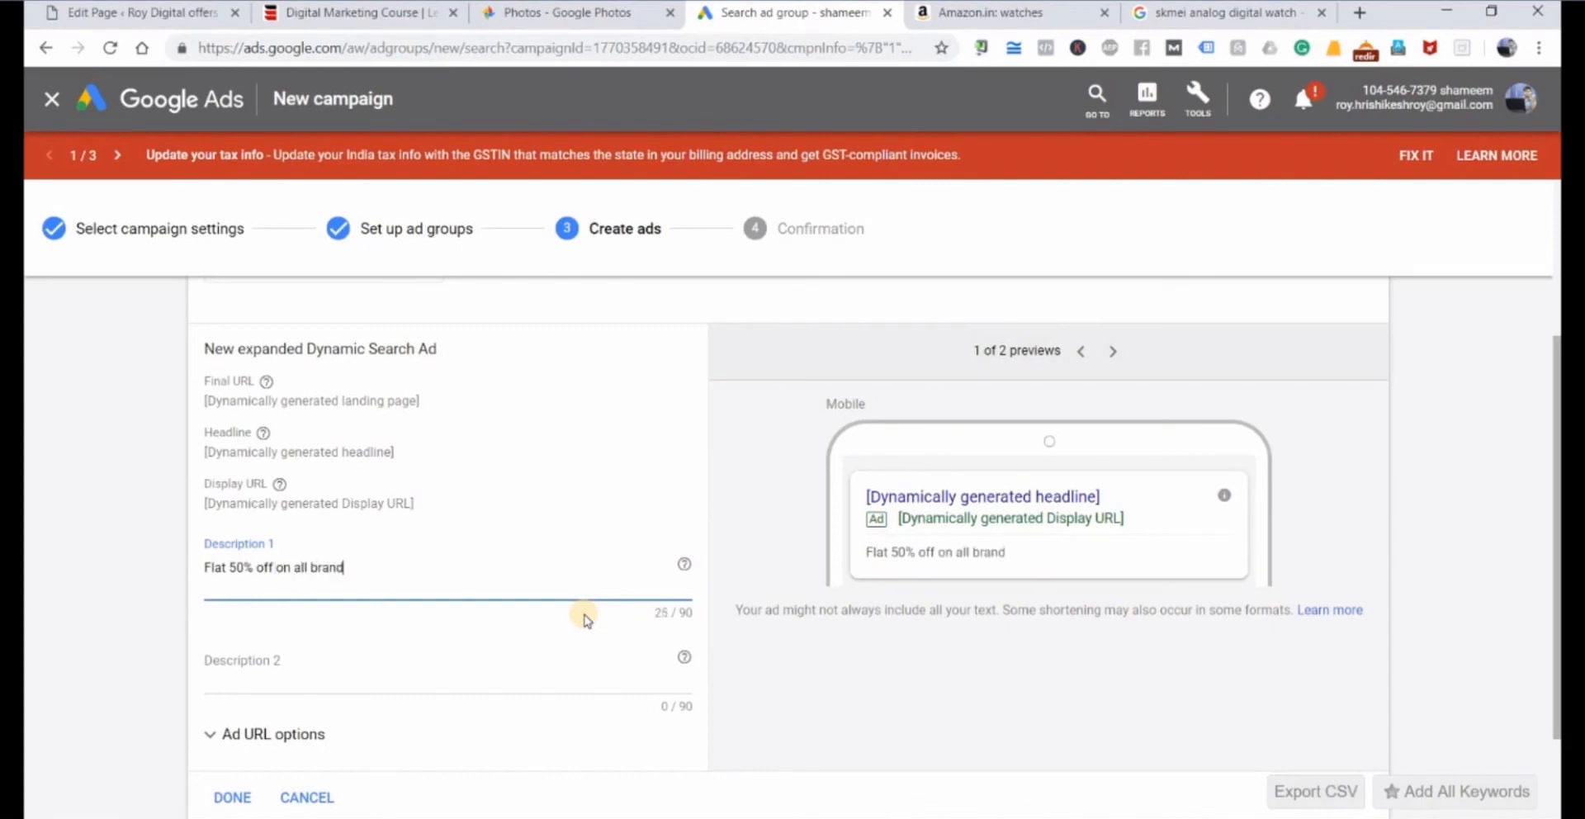
{"action": "type", "text": "ed wat"}
{"action": "key", "text": "BackSpace"}
{"action": "key", "text": "BackSpace"}
{"action": "key", "text": "BackSpace"}
{"action": "key", "text": "BackSpace"}
{"action": "key", "text": "BackSpace"}
{"action": "key", "text": "BackSpace"}
{"action": "type", "text": "w"}
{"action": "key", "text": "BackSpace"}
{"action": "key", "text": "BackSpace"}
{"action": "type", "text": "Watches"}
Enter "Hurry up. Sale lasts upto stock remains." as the ad's Description 2.
{"action": "left_click", "coordinate": [396, 677]}
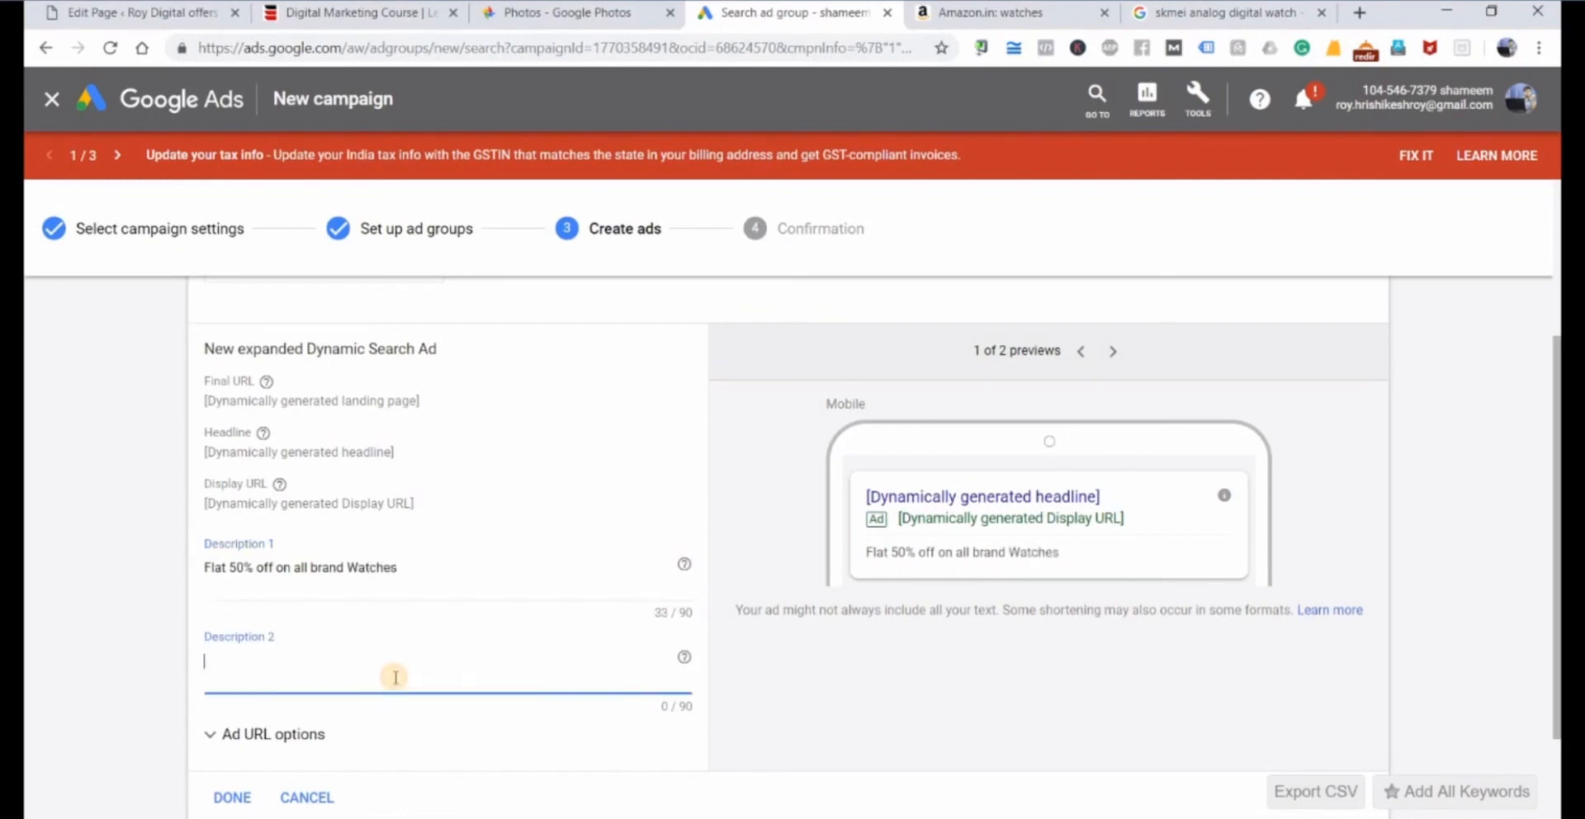
{"action": "type", "text": "Hurry up. Sale"}
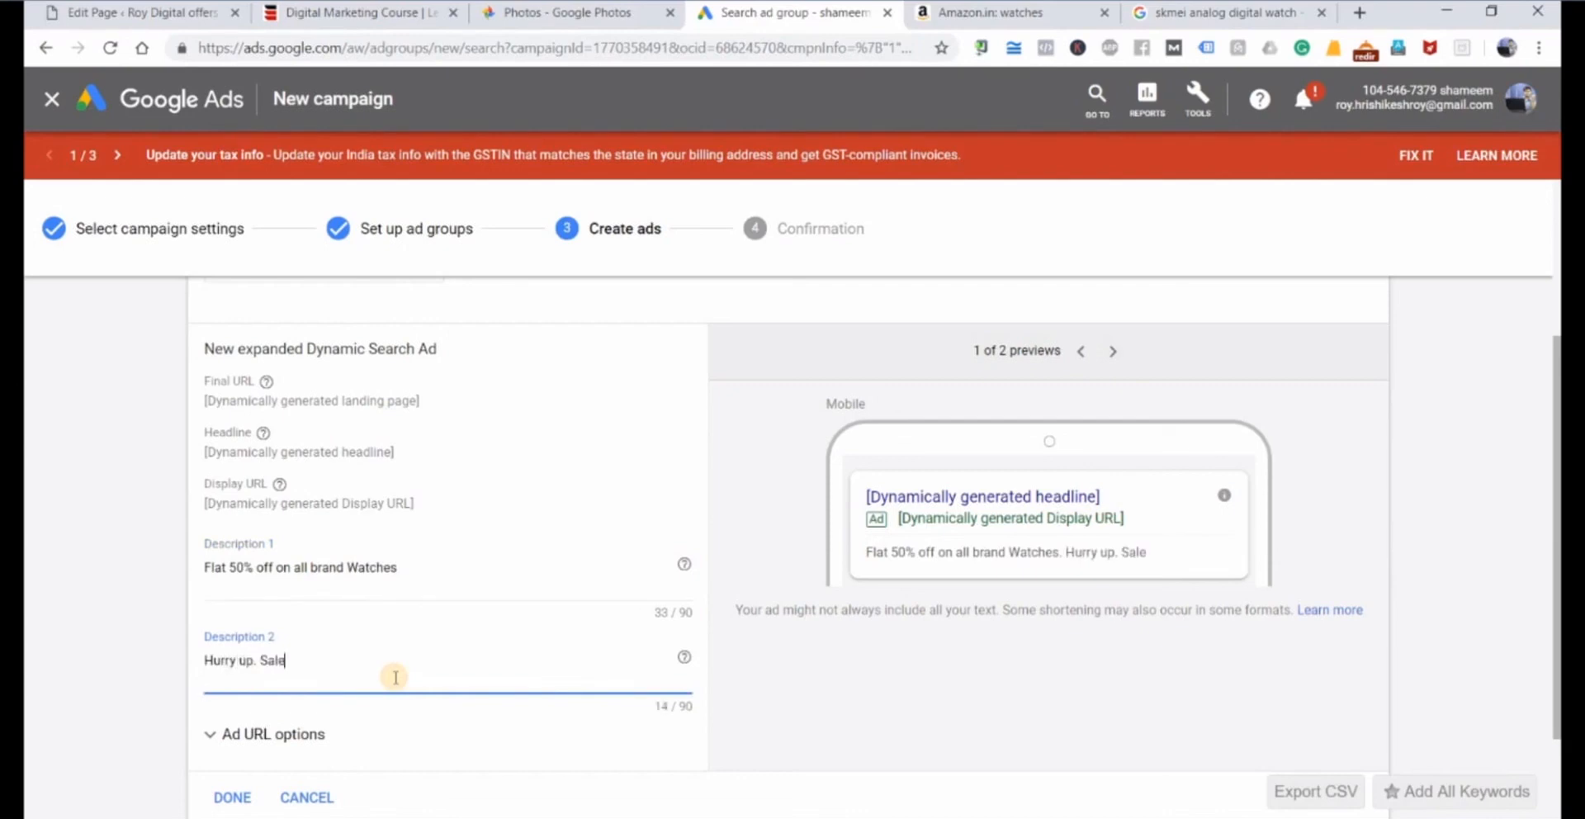
{"action": "type", "text": " lasts upto stock"}
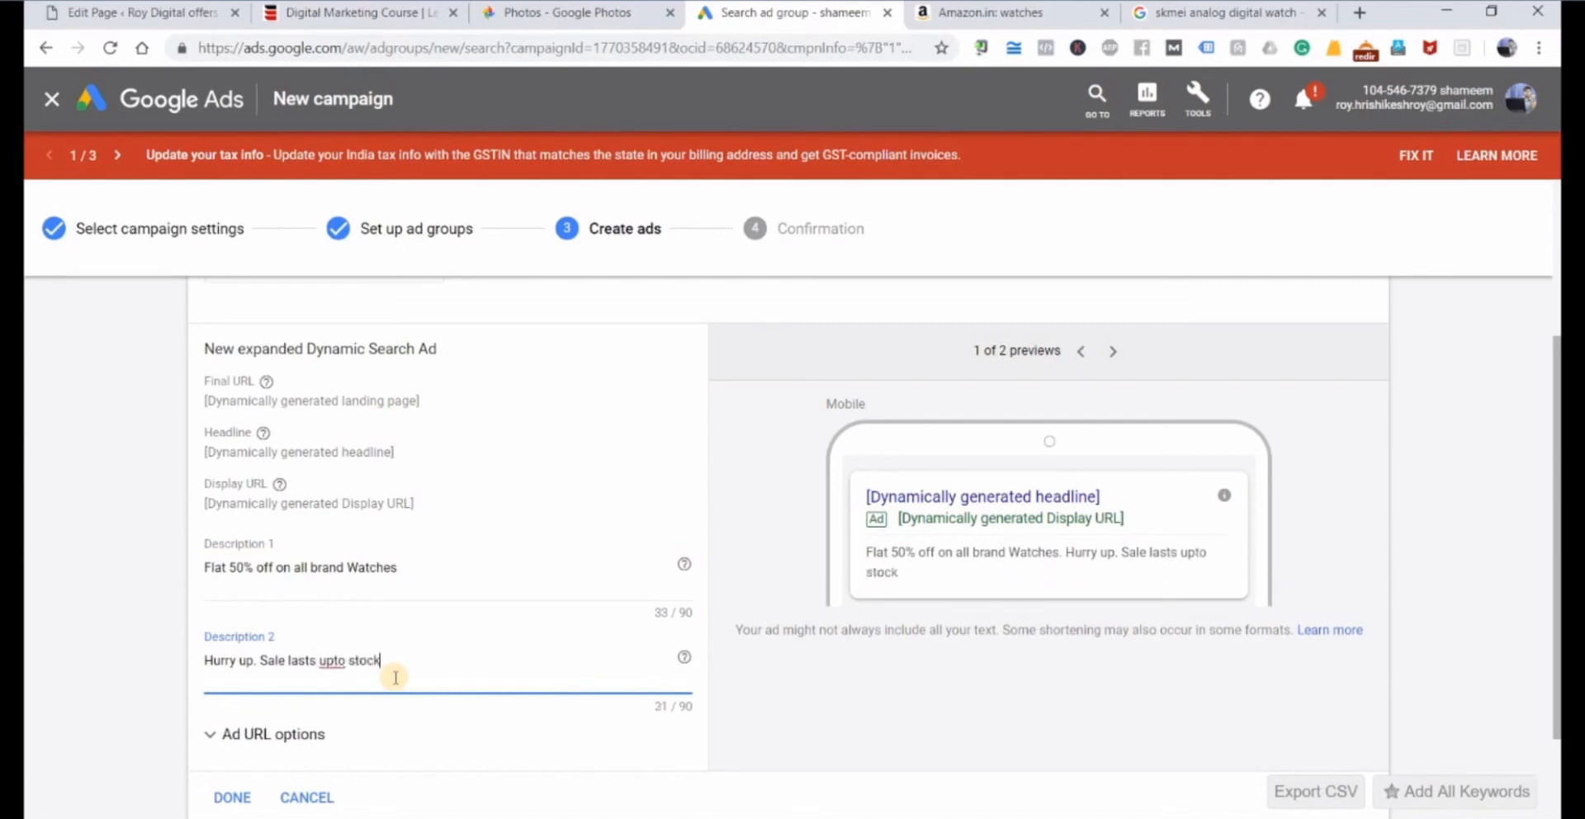
{"action": "type", "text": "."}
{"action": "type", "text": " rema"}
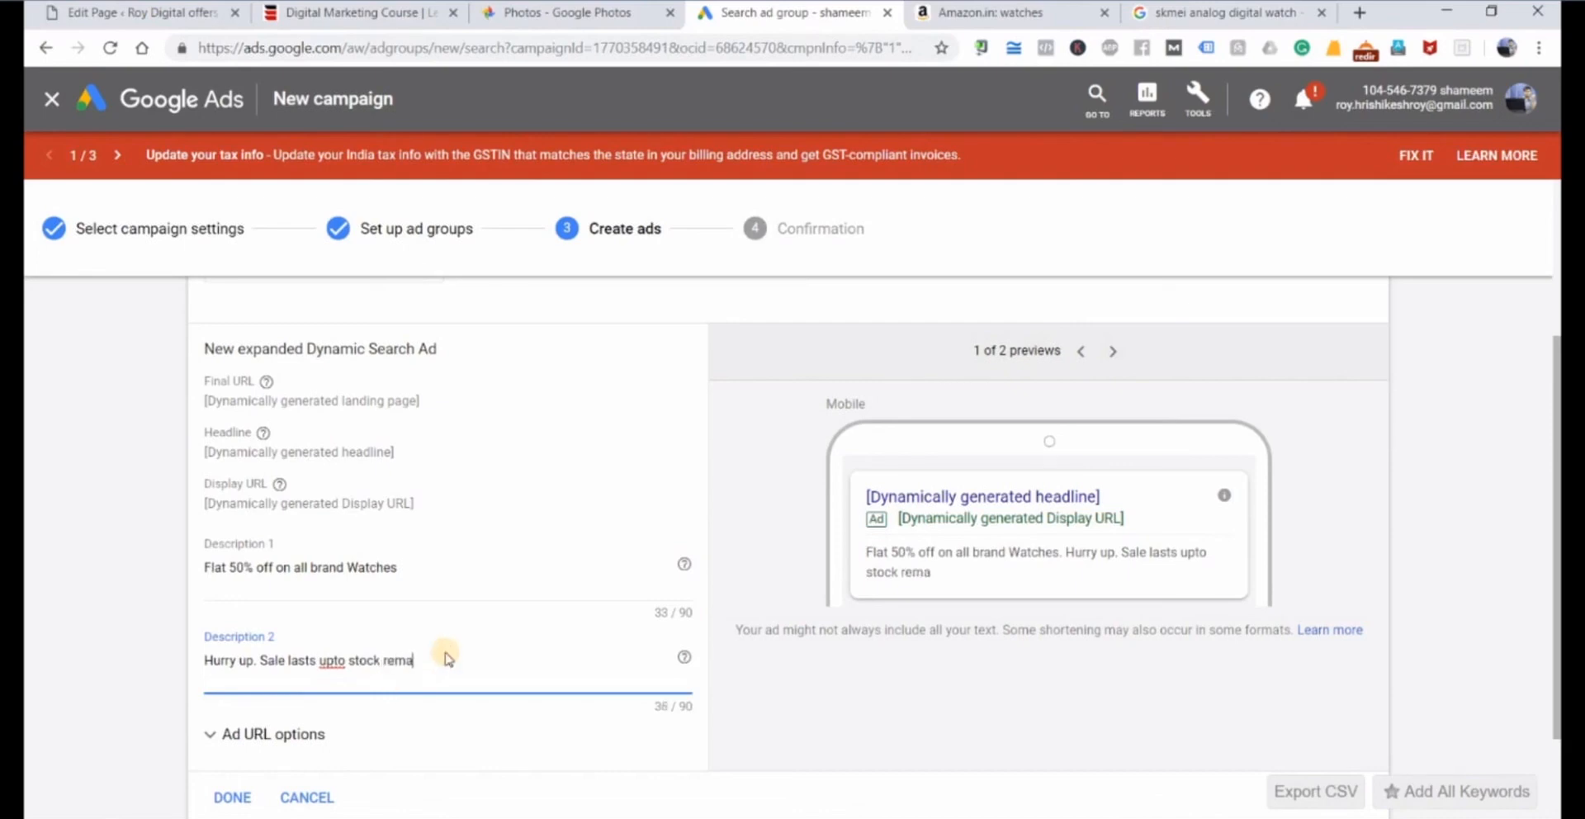
{"action": "type", "text": "ins."}
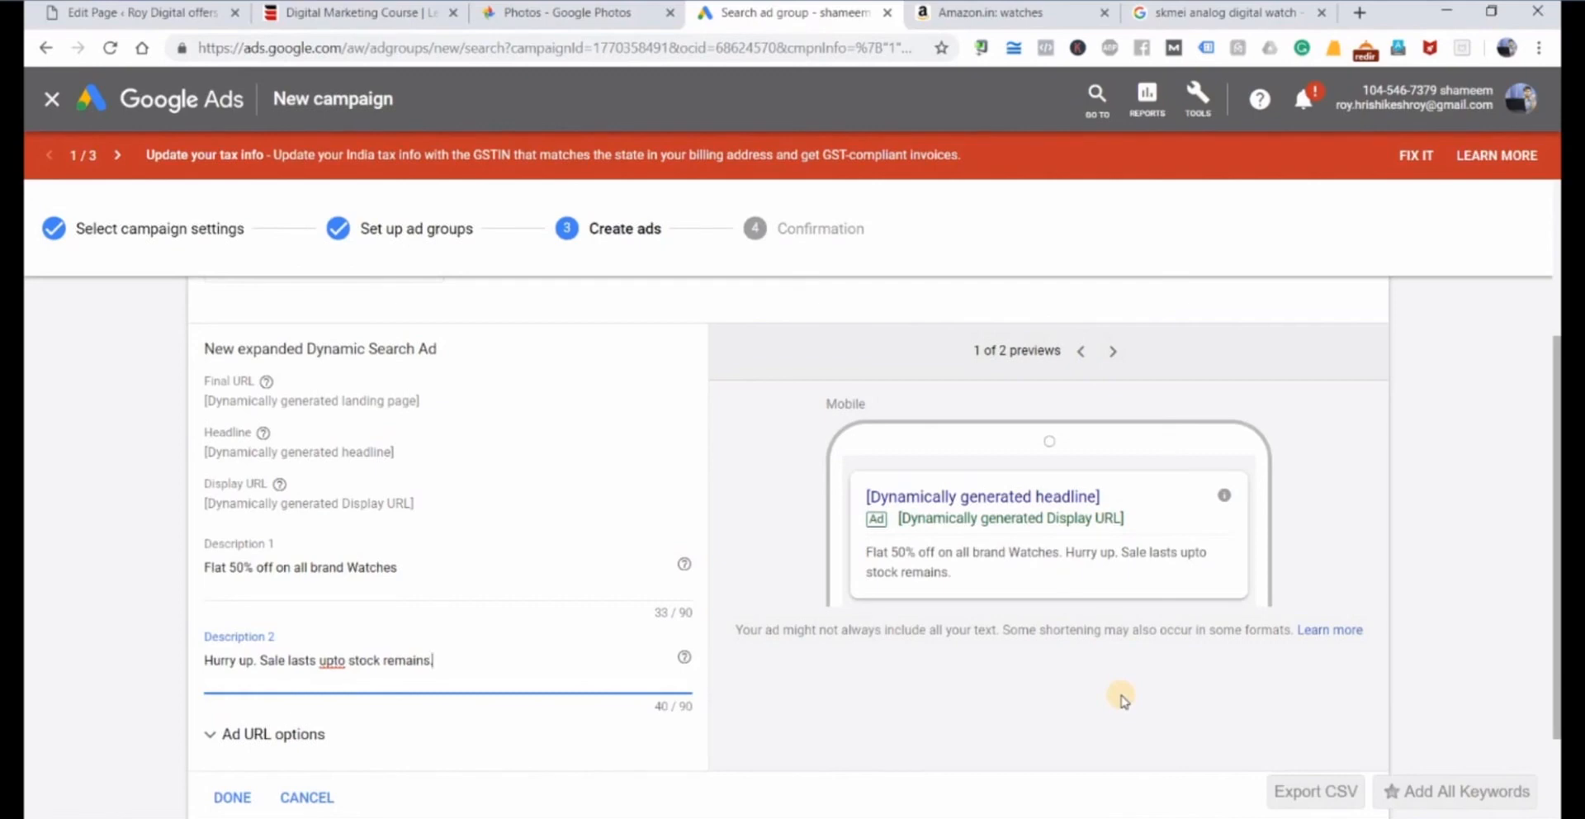
Switch to the Amazon watches results, highlight the number of products found, and return to the Google Ads campaign.
{"action": "left_click", "coordinate": [1065, 13]}
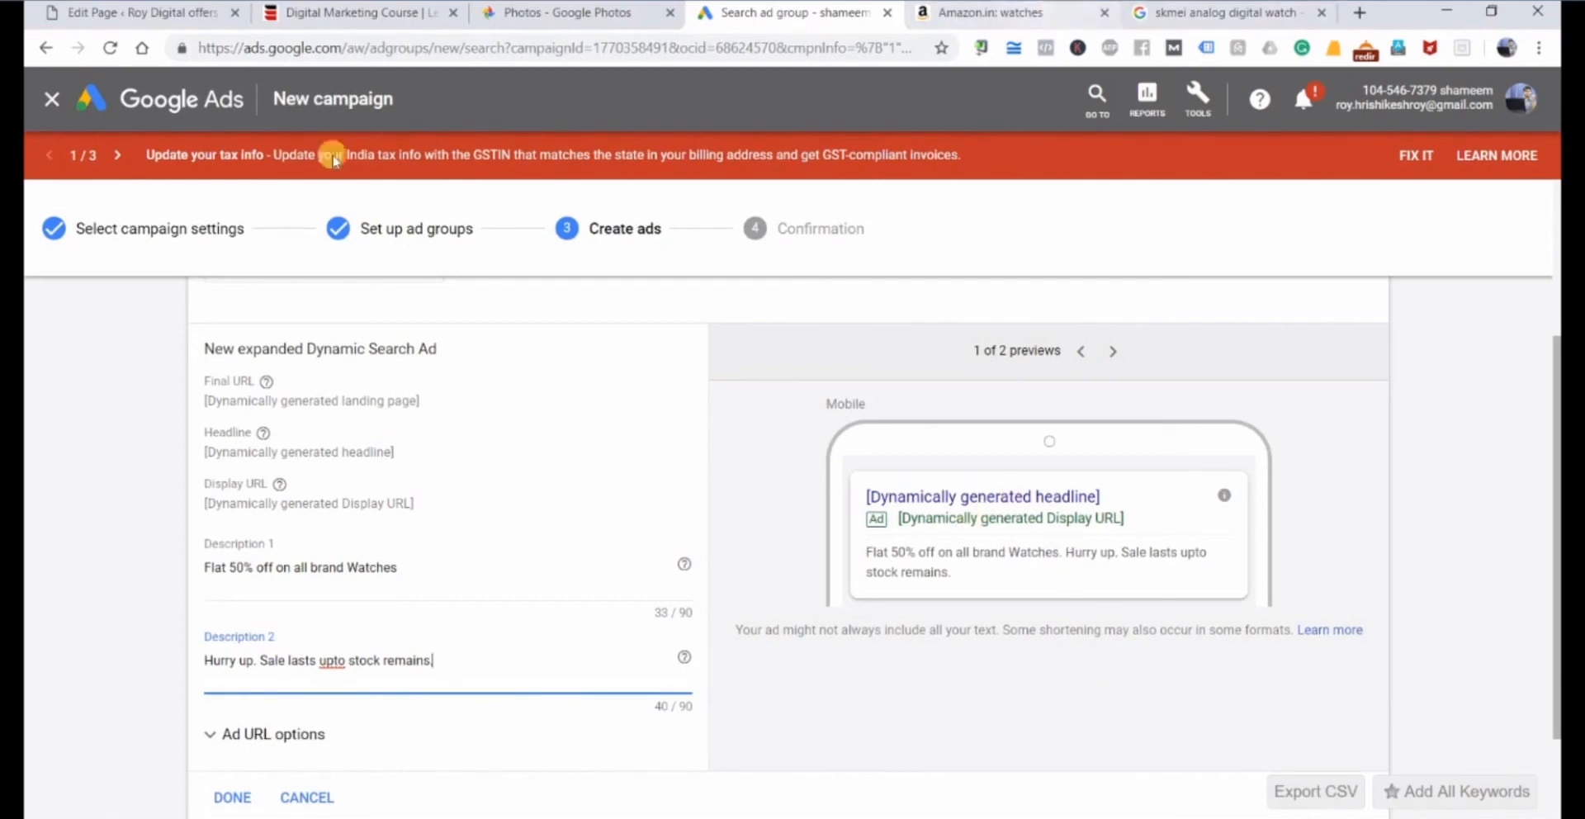
{"action": "scroll", "coordinate": [217, 278], "scroll_direction": "up", "scroll_amount": 8}
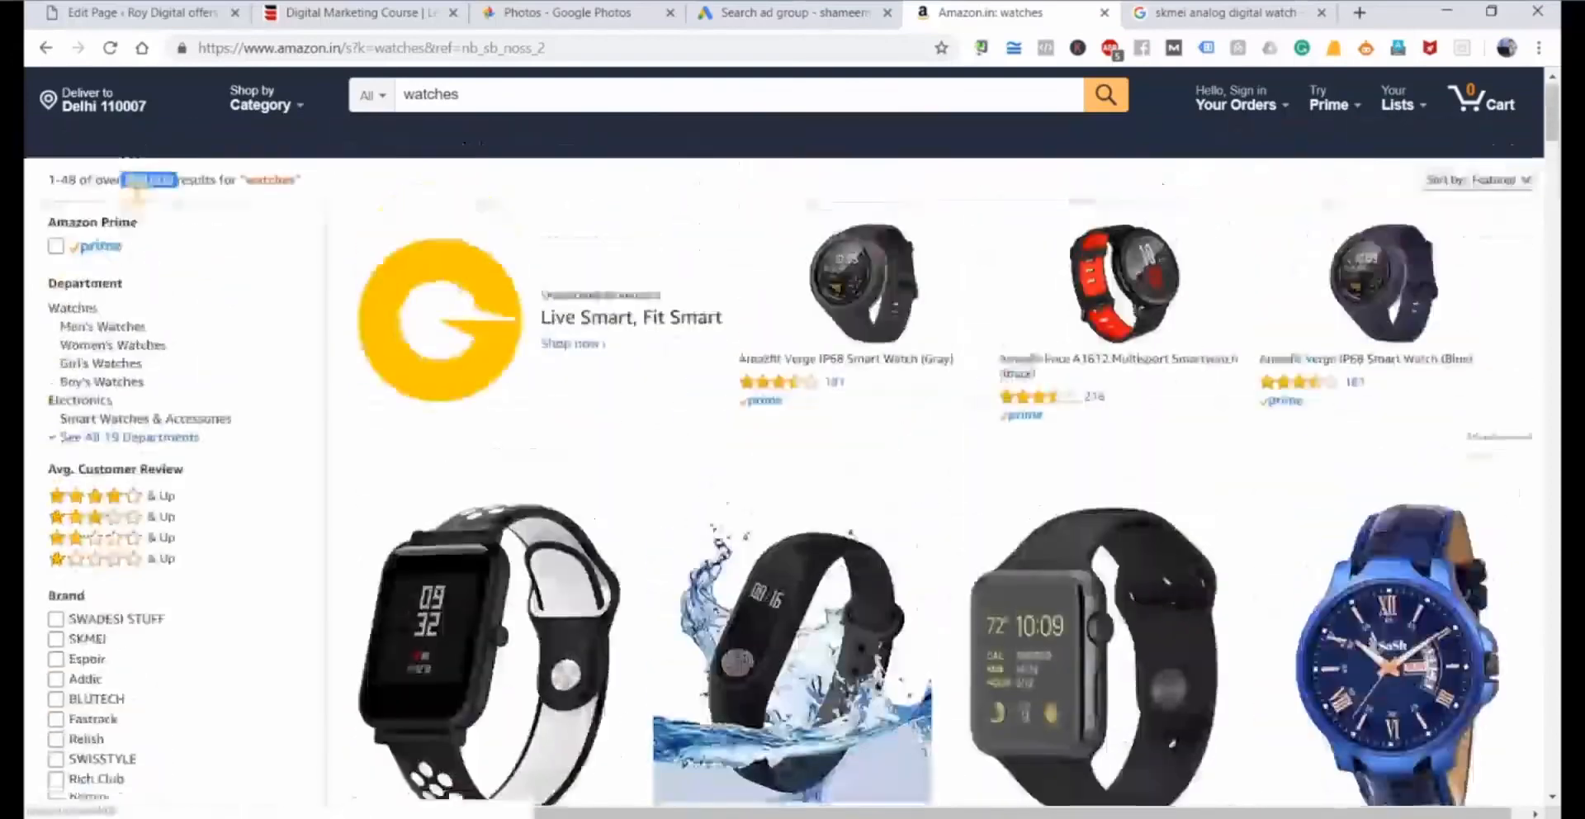
{"action": "left_click_drag", "start_coordinate": [126, 190], "coordinate": [180, 191]}
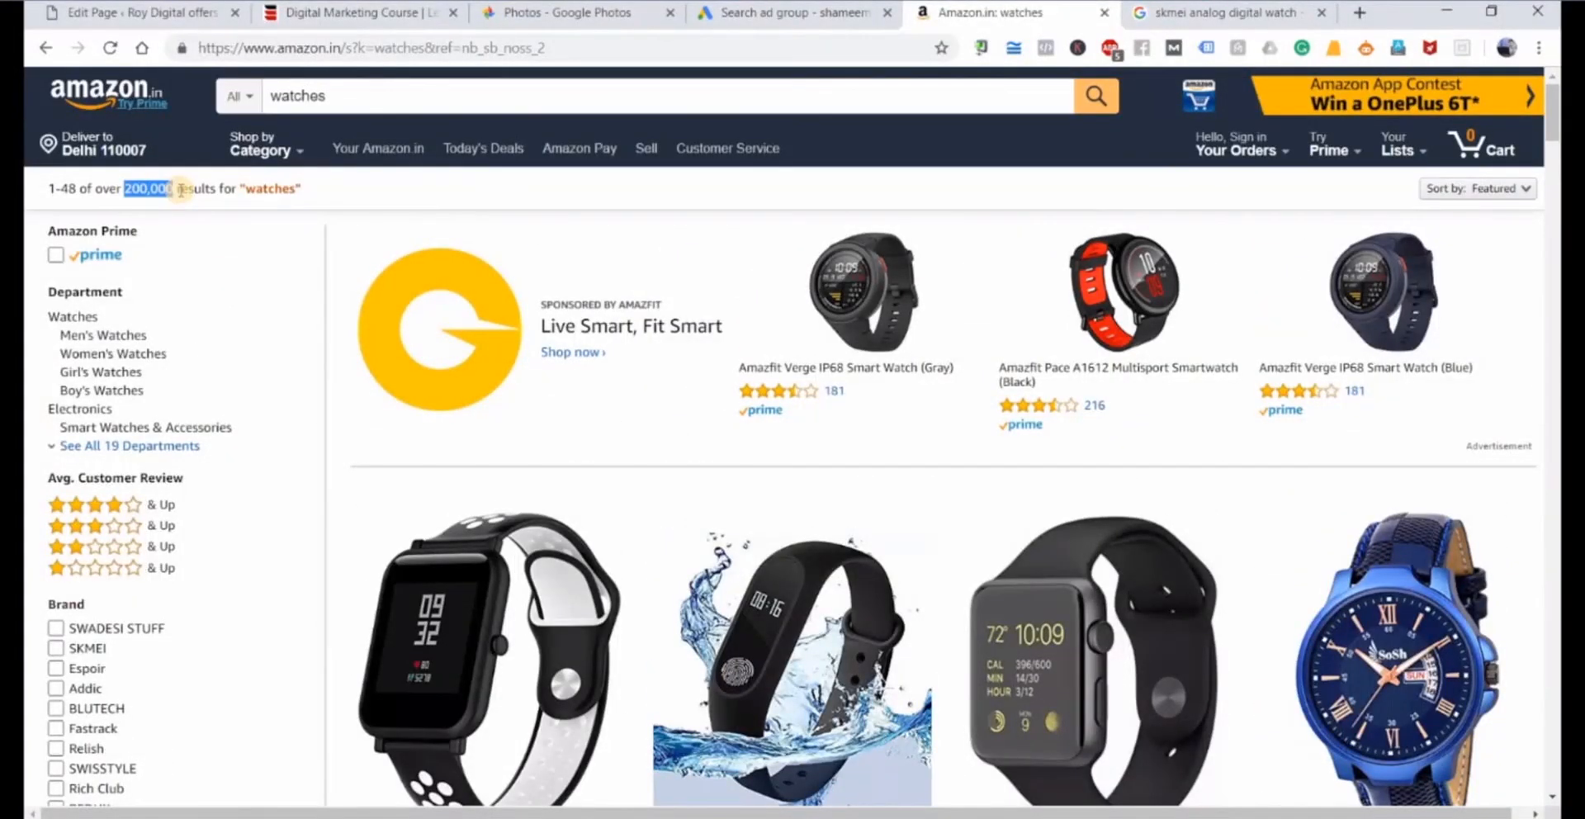
{"action": "left_click", "coordinate": [746, 11]}
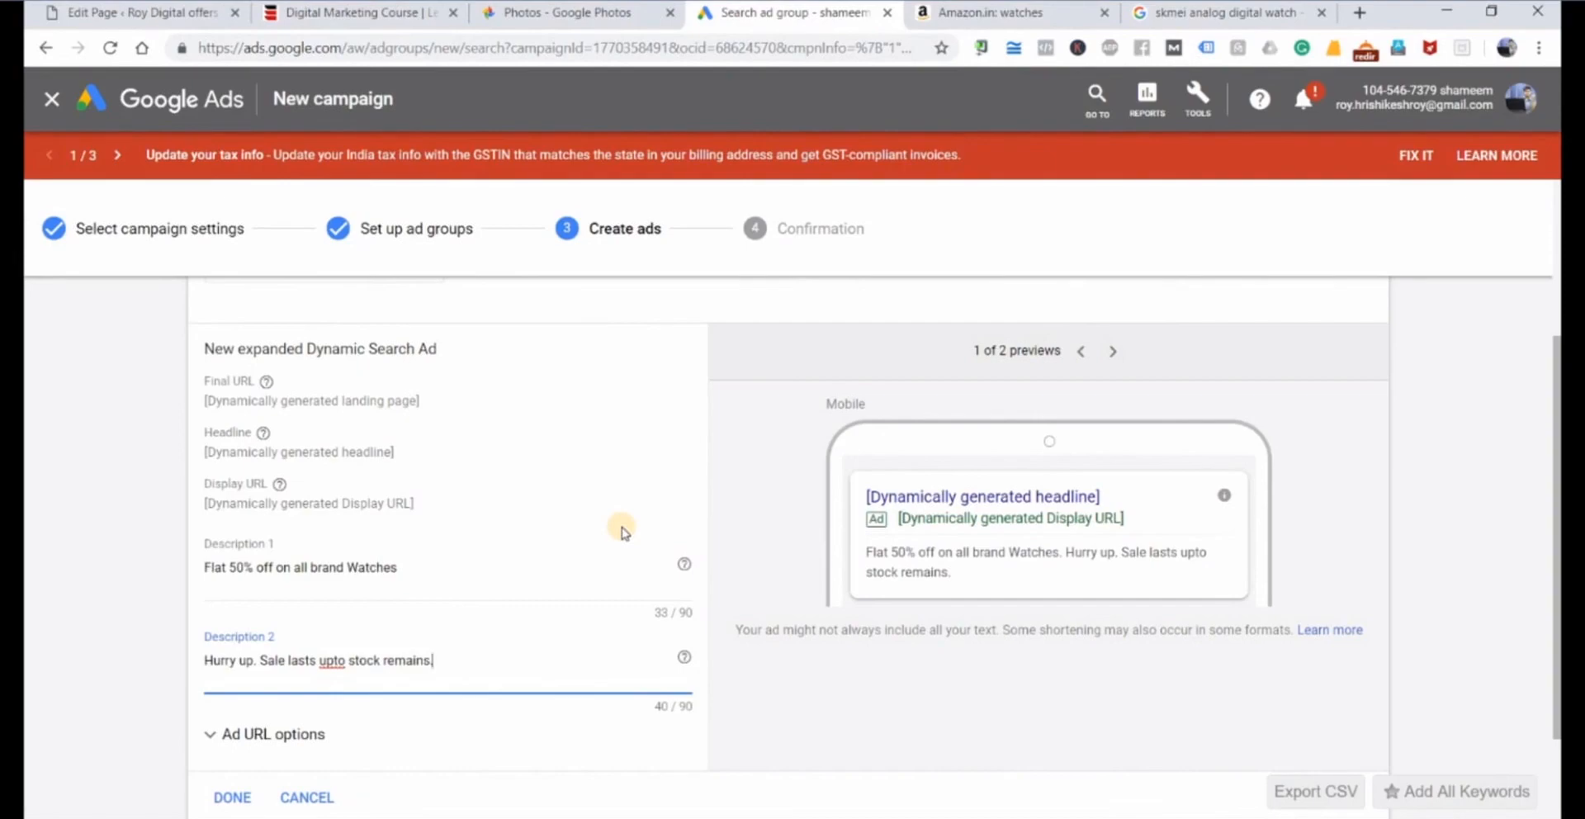
Browse the Amazon watches results and select the product name "Mi Band - HRX Edition" for copying.
{"action": "left_click", "coordinate": [999, 11]}
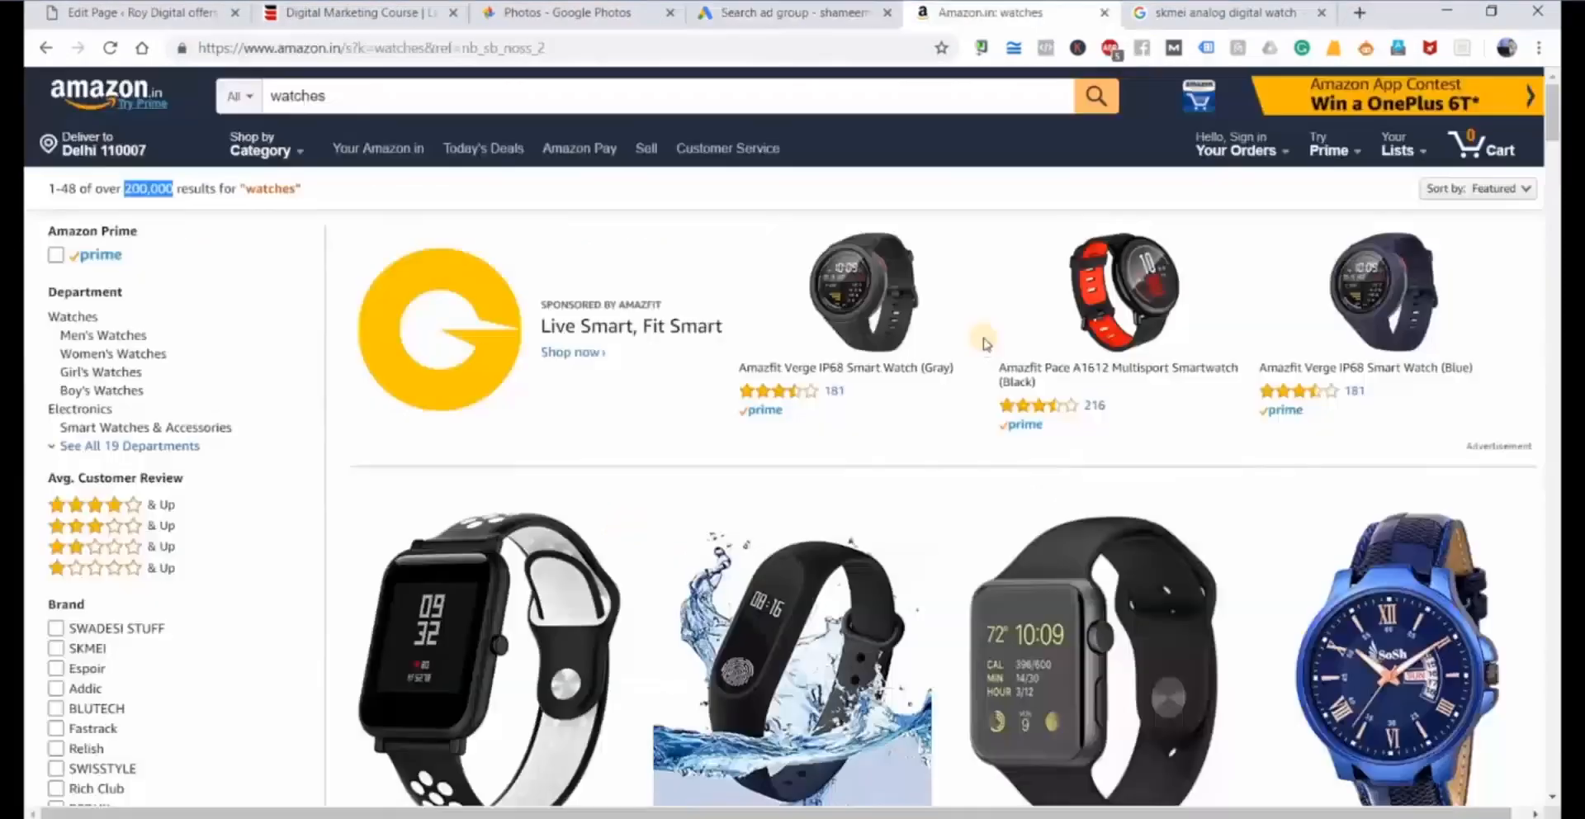
{"action": "scroll", "coordinate": [983, 351], "scroll_direction": "down", "scroll_amount": 3}
{"action": "scroll", "coordinate": [982, 351], "scroll_direction": "down", "scroll_amount": 10}
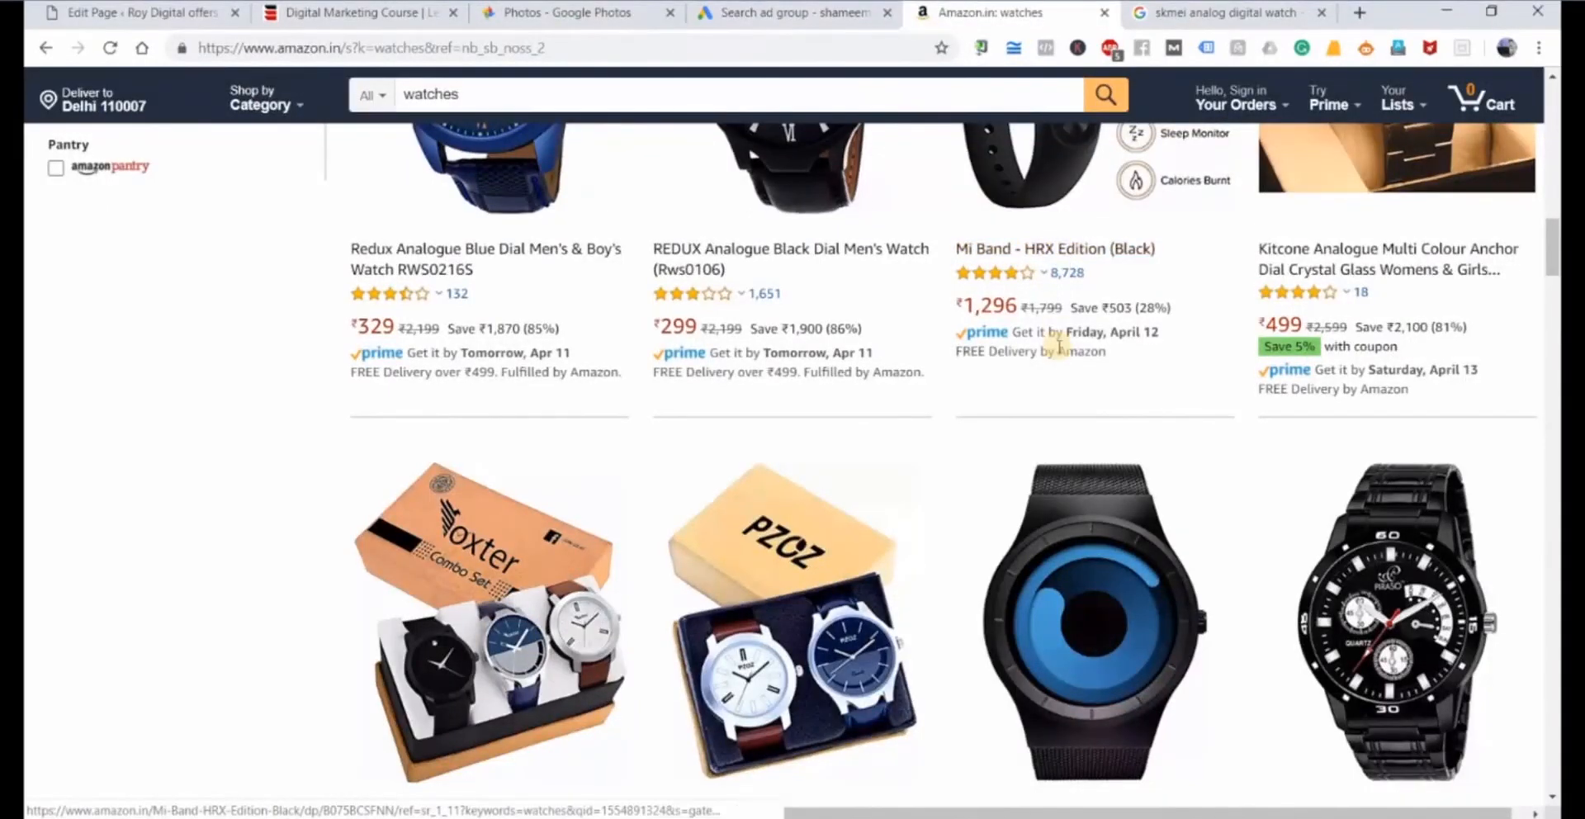
{"action": "scroll", "coordinate": [1057, 347], "scroll_direction": "up", "scroll_amount": 1}
{"action": "scroll", "coordinate": [1049, 331], "scroll_direction": "up", "scroll_amount": 2}
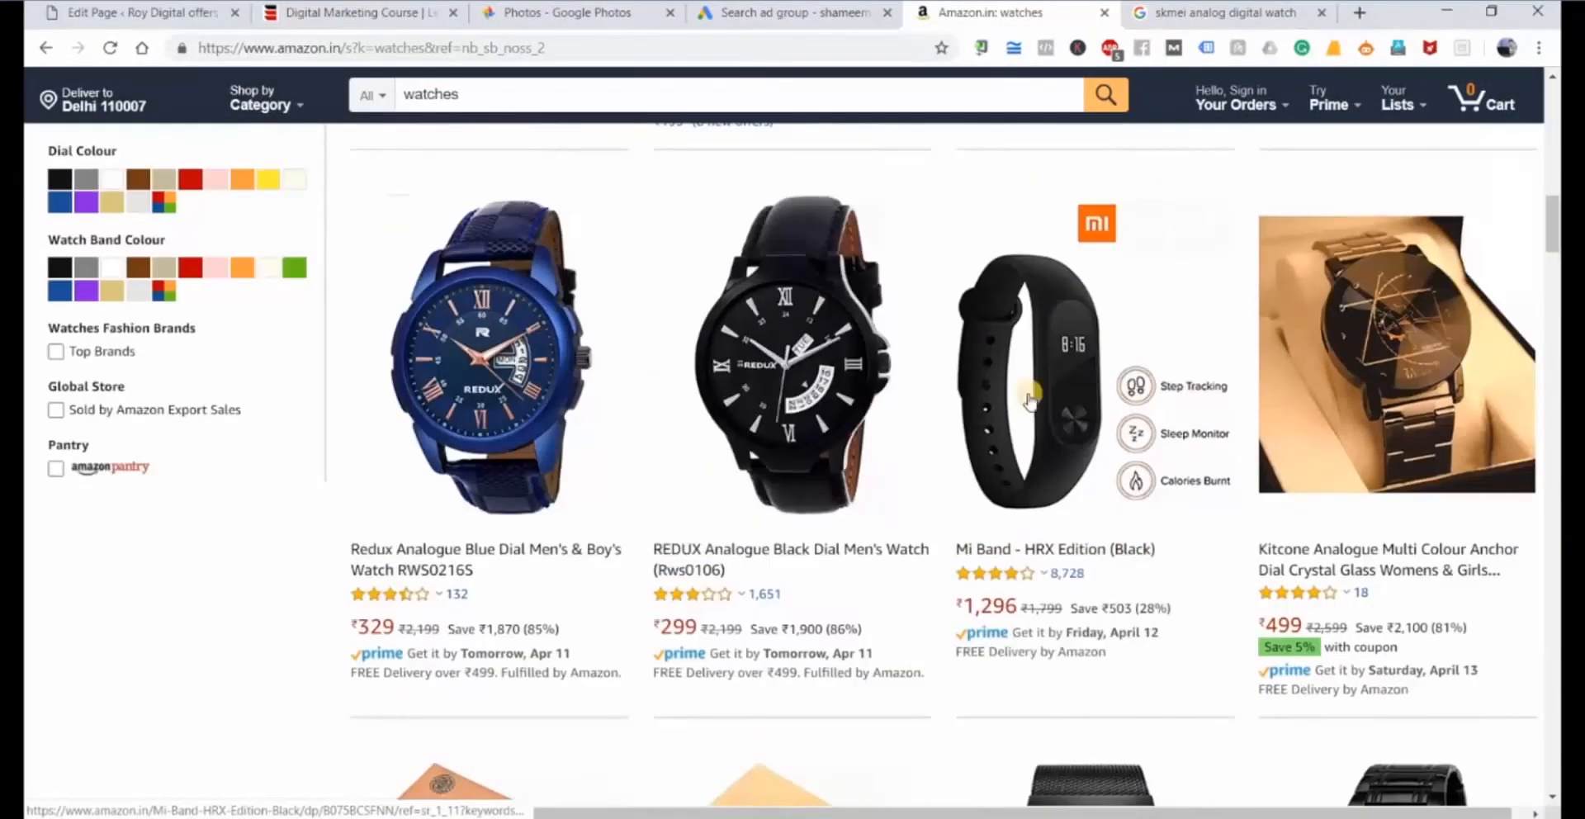
{"action": "left_click_drag", "start_coordinate": [956, 549], "coordinate": [1109, 551]}
{"action": "key", "text": "ctrl+c"}
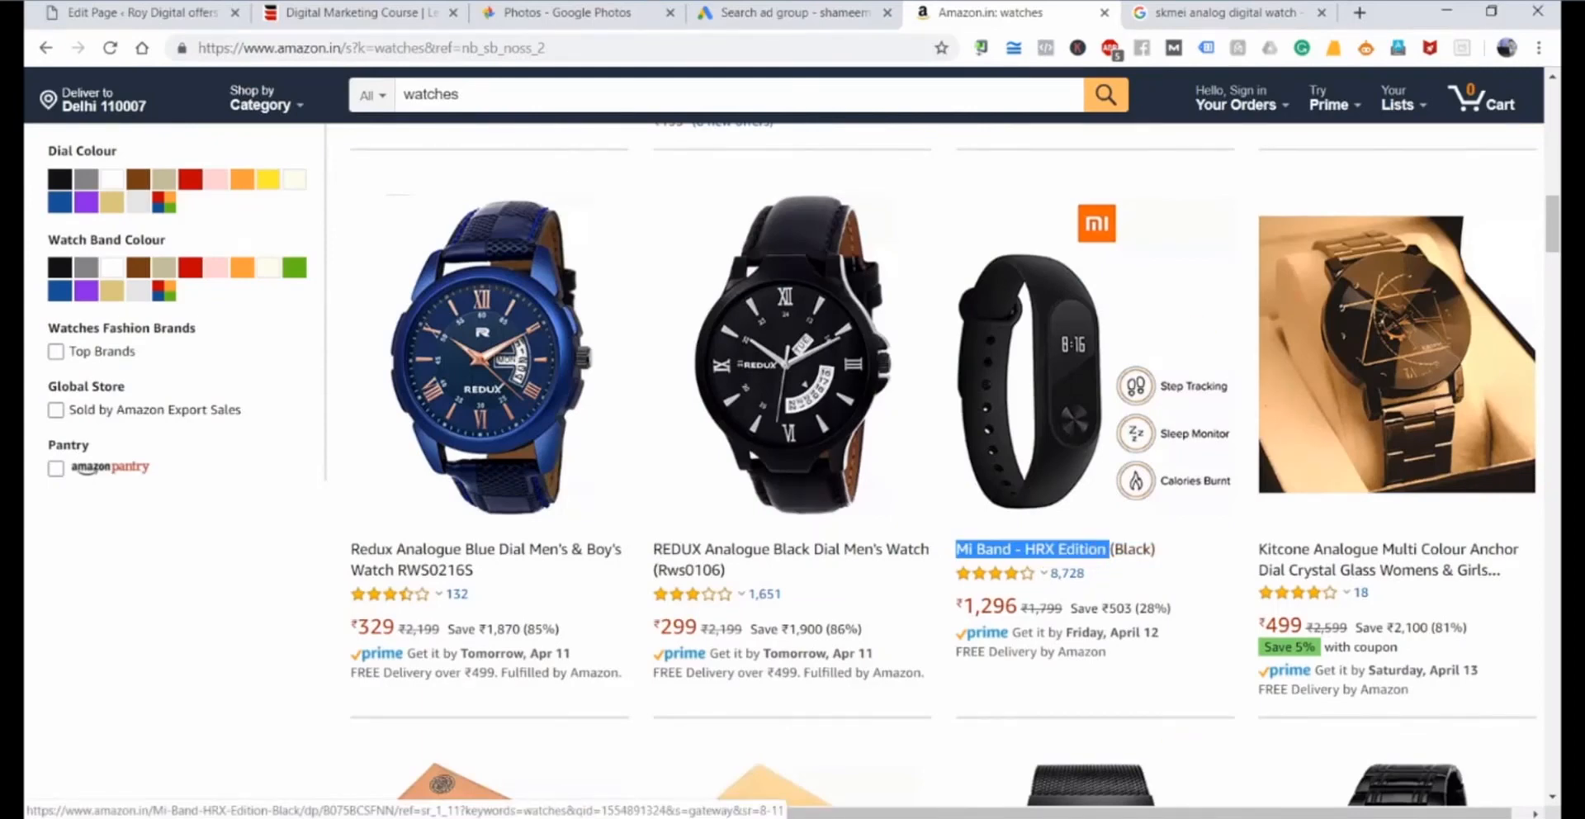
Switch to the Google search page and search for the copied product name "Mi Band - HRX Edition".
{"action": "key", "text": "ctrl+Tab"}
{"action": "left_click_drag", "start_coordinate": [411, 110], "coordinate": [26, 179]}
{"action": "key", "text": "ctrl+v"}
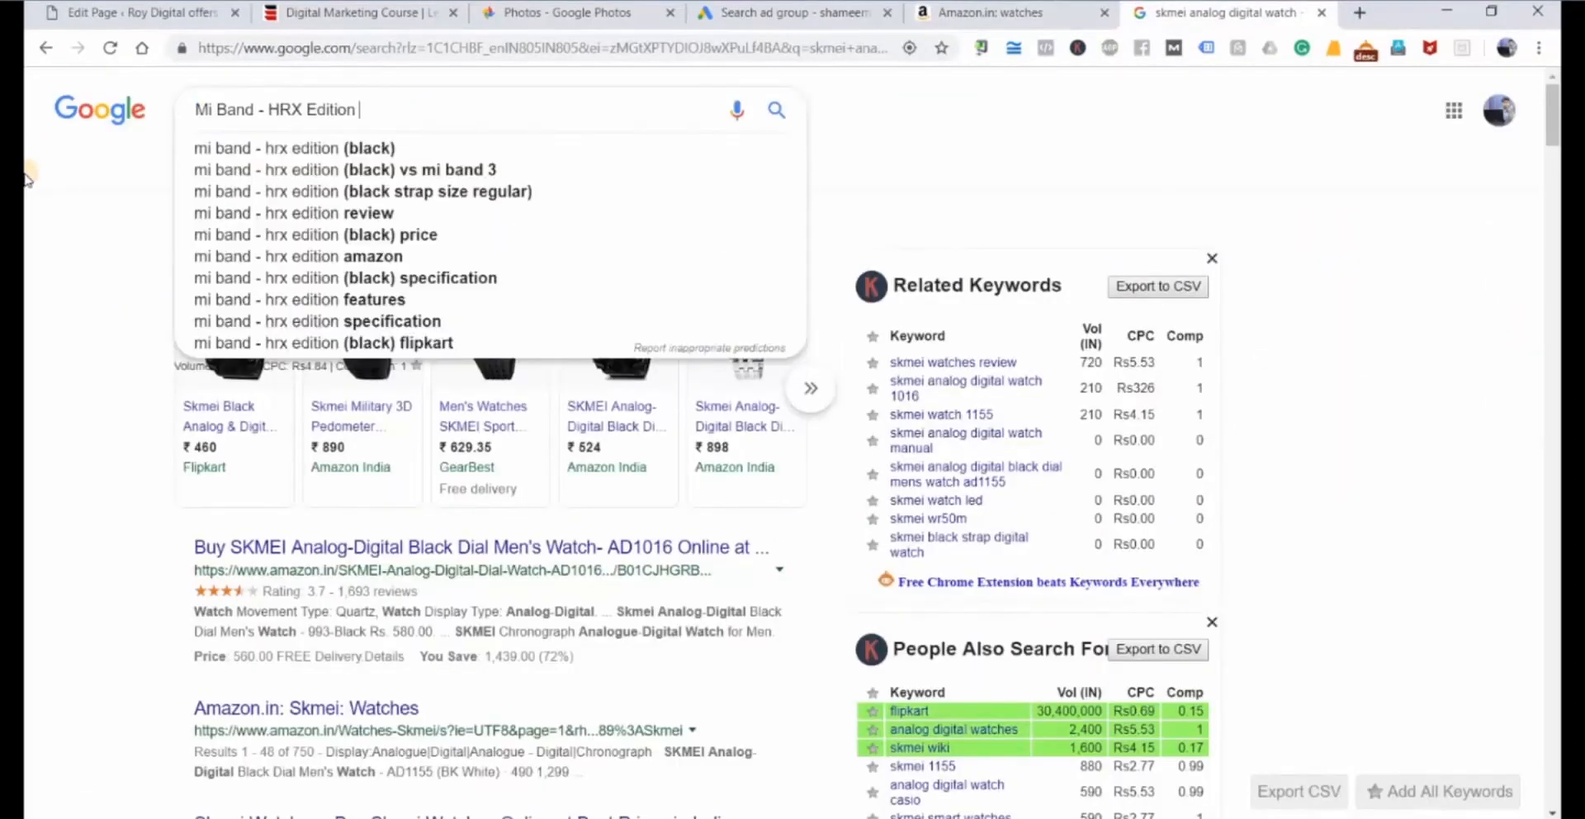
{"action": "key", "text": "Return"}
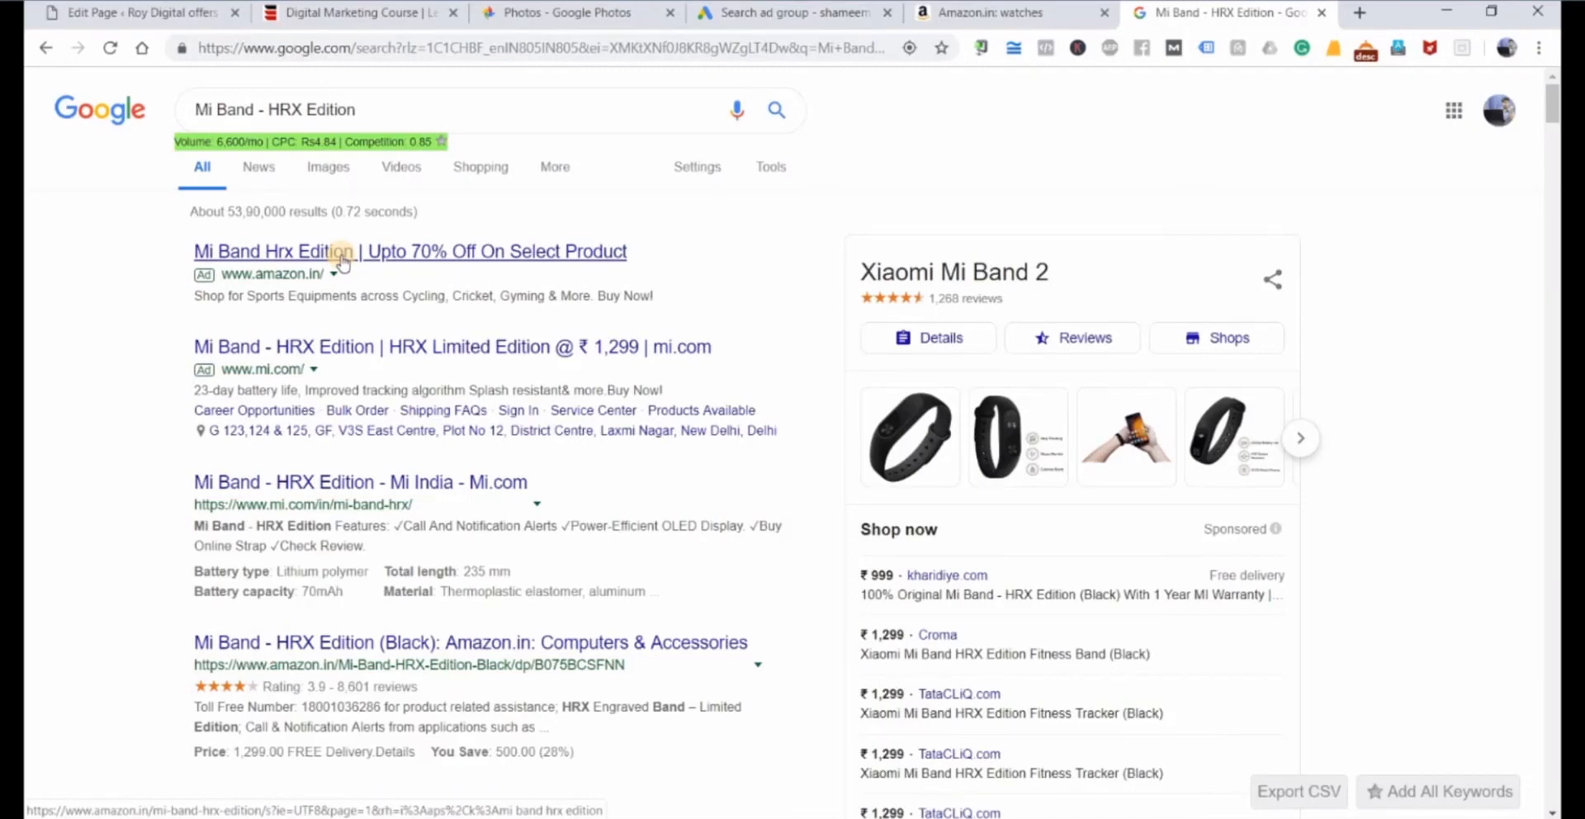
Return to the Google Ads campaign and save the Dynamic Search Ad to continue to confirmation.
{"action": "left_click", "coordinate": [799, 12]}
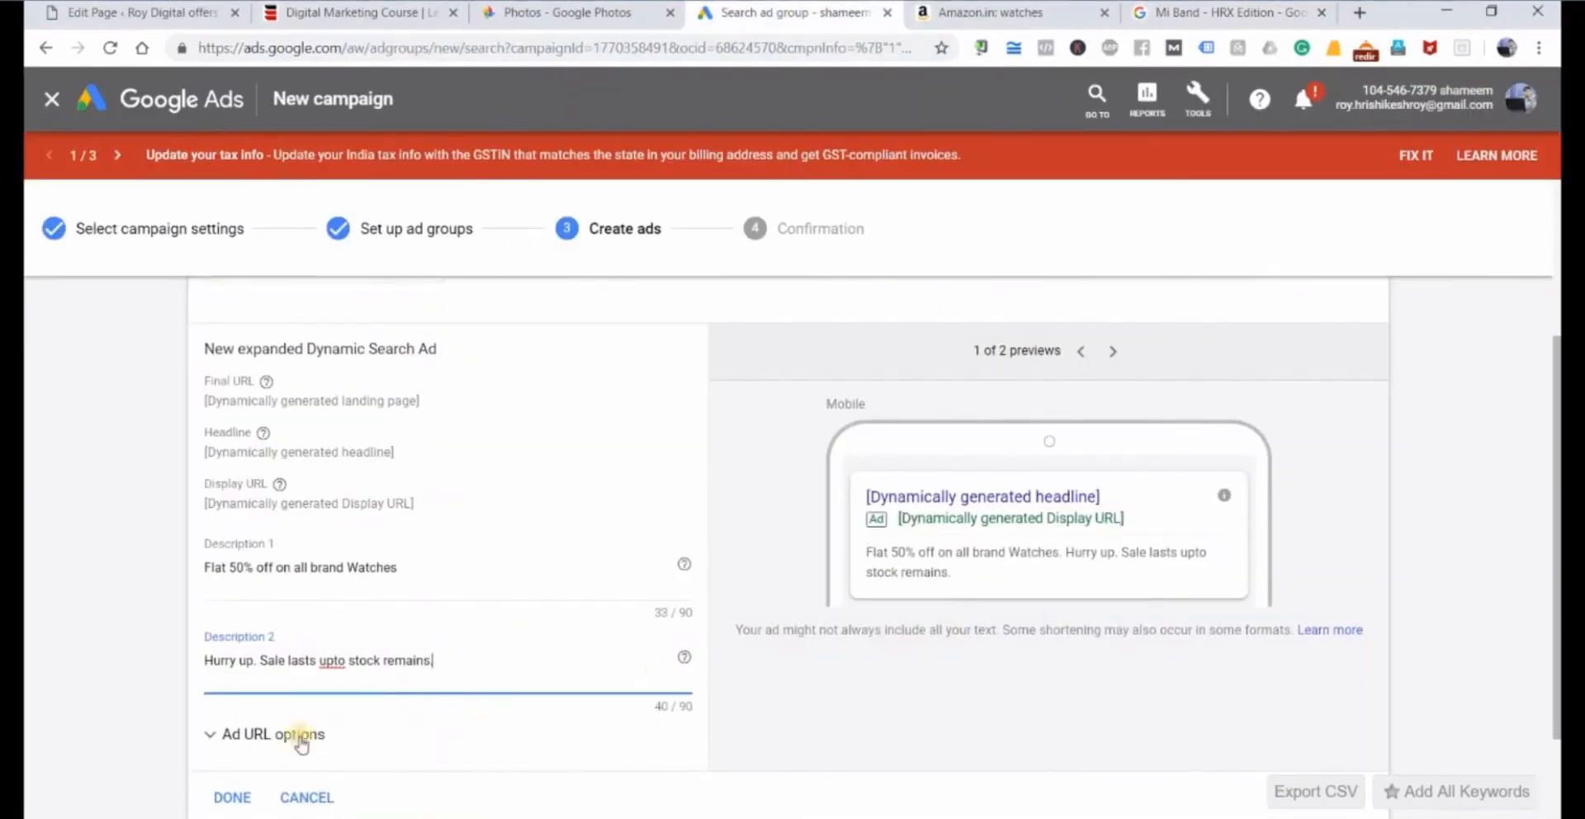
{"action": "scroll", "coordinate": [302, 743], "scroll_direction": "down", "scroll_amount": 2}
{"action": "left_click", "coordinate": [269, 732]}
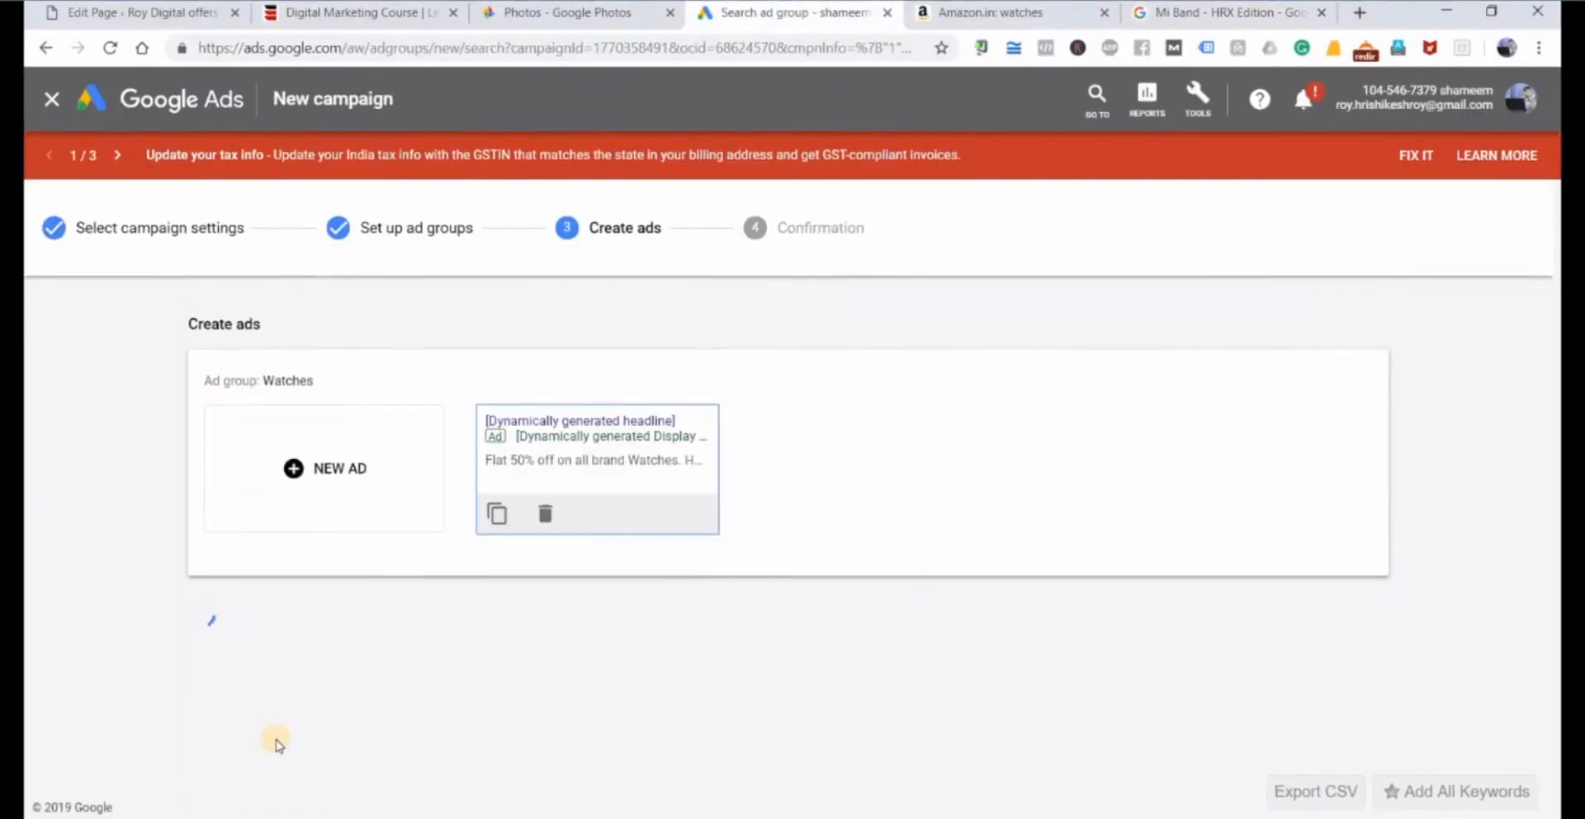